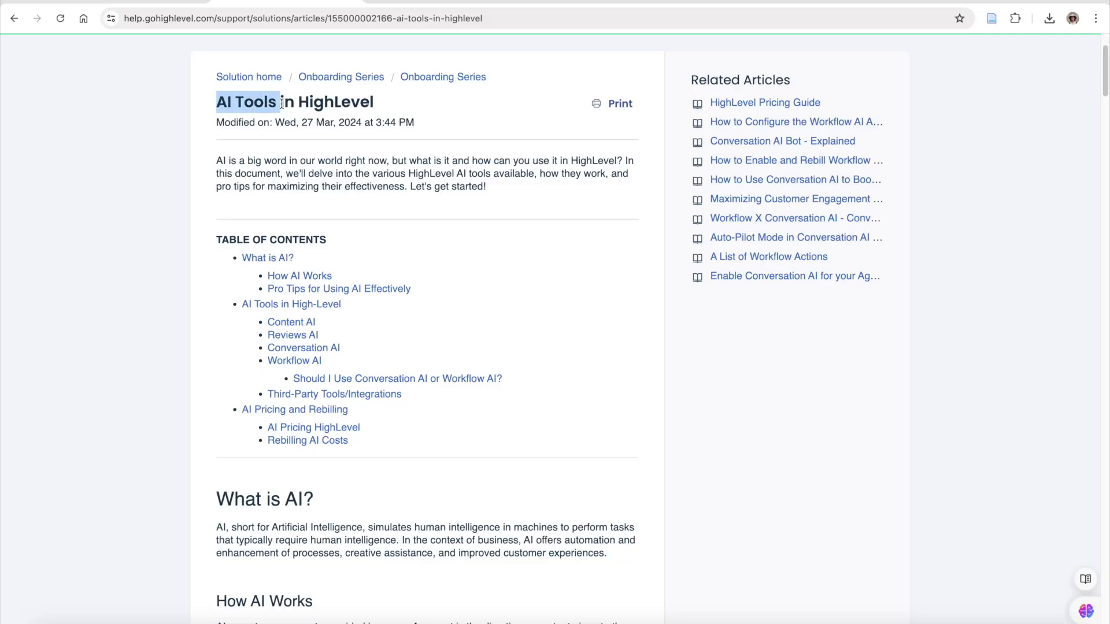
- Jump to the 'AI Tools in High-Level' section of the help article
click(291, 304)
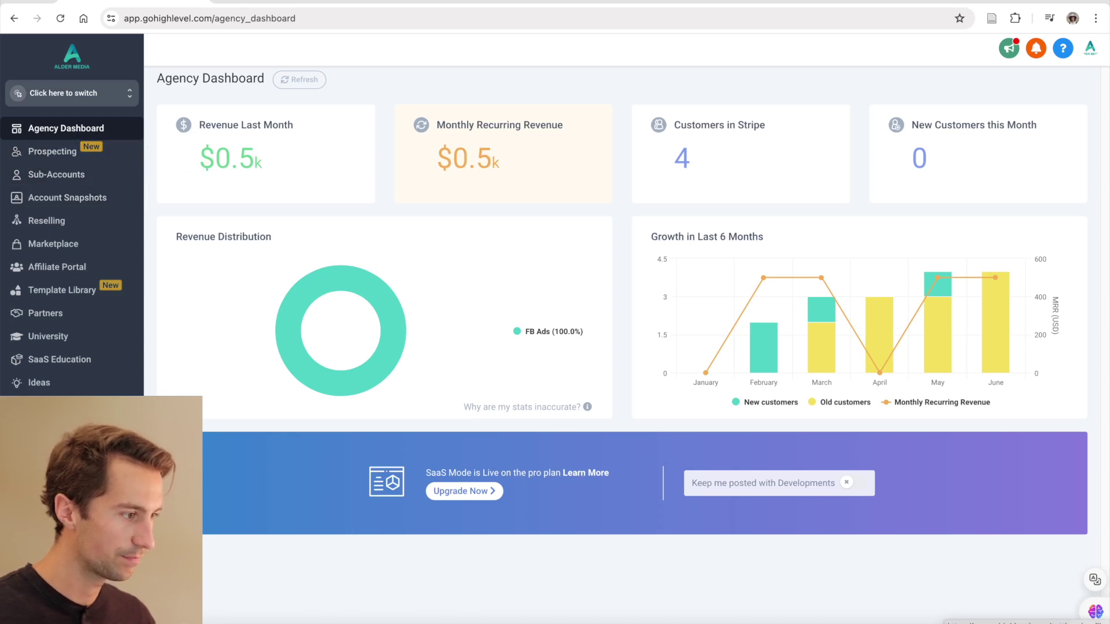
- Open the agency Company settings and check that Conversation, Reviews, Workflow and Content AI are enabled
click(93, 263)
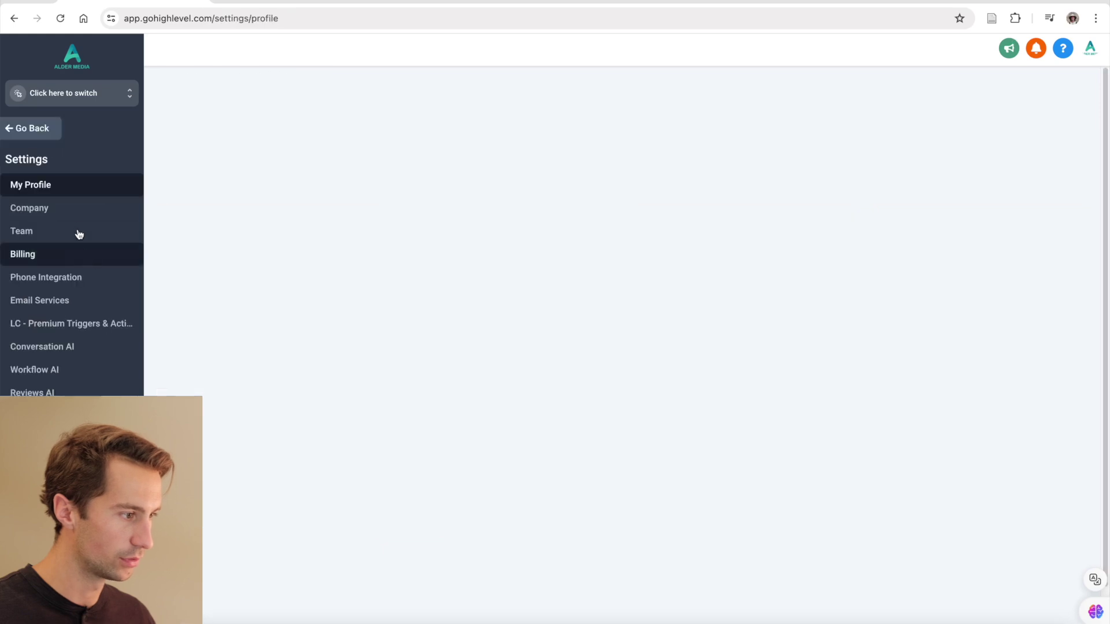
click(71, 213)
scroll(613, 269, down, 15)
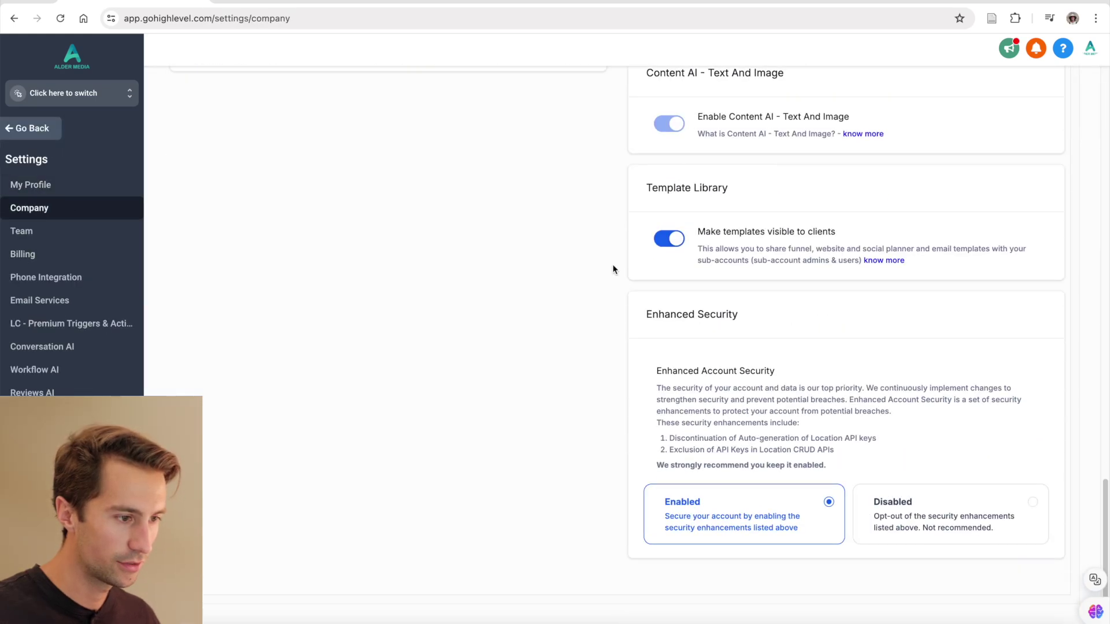
scroll(613, 269, up, 2)
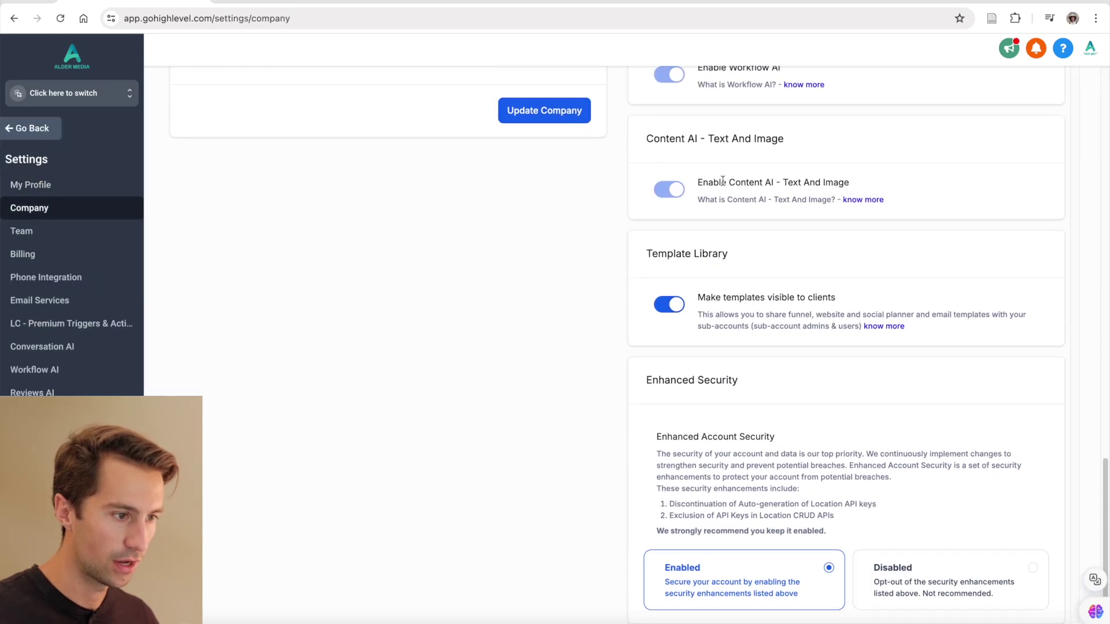
scroll(722, 180, up, 5)
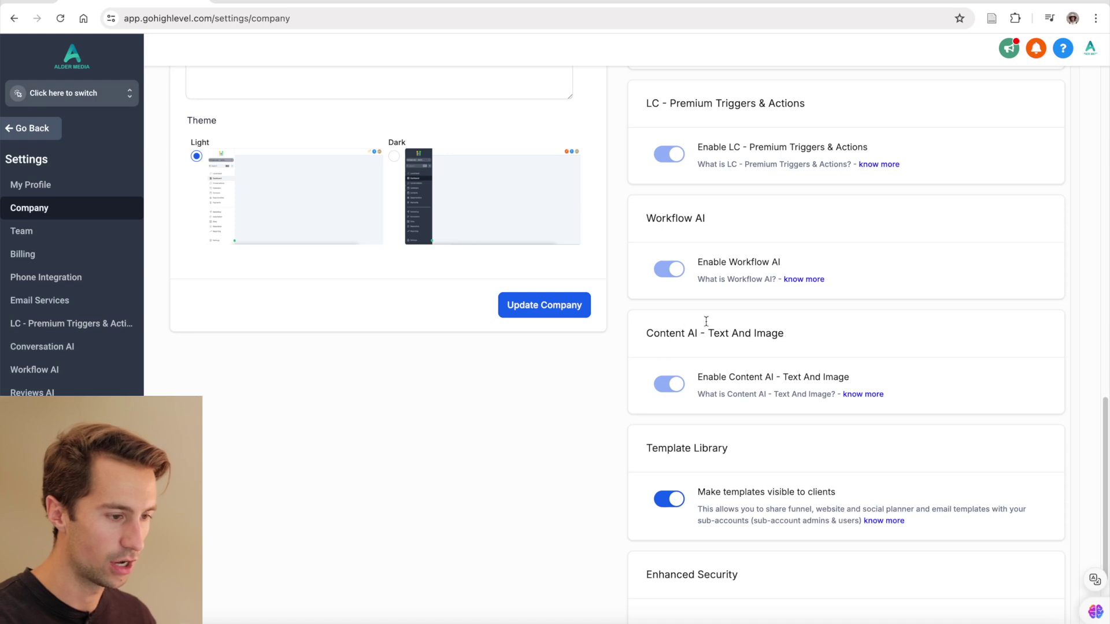
scroll(682, 347, up, 8)
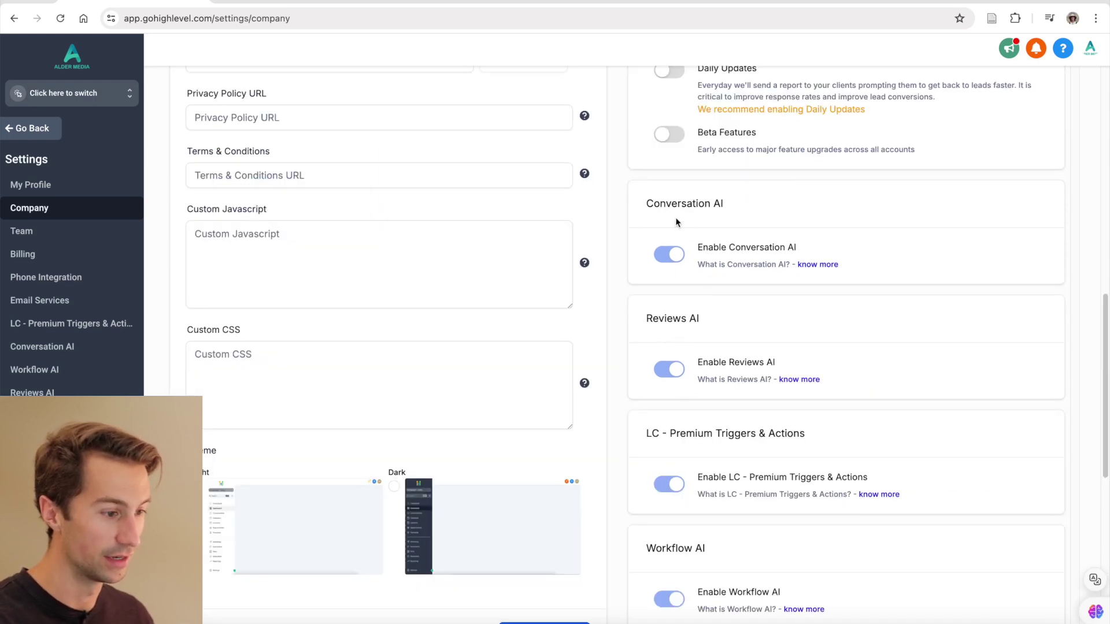
scroll(803, 273, down, 2)
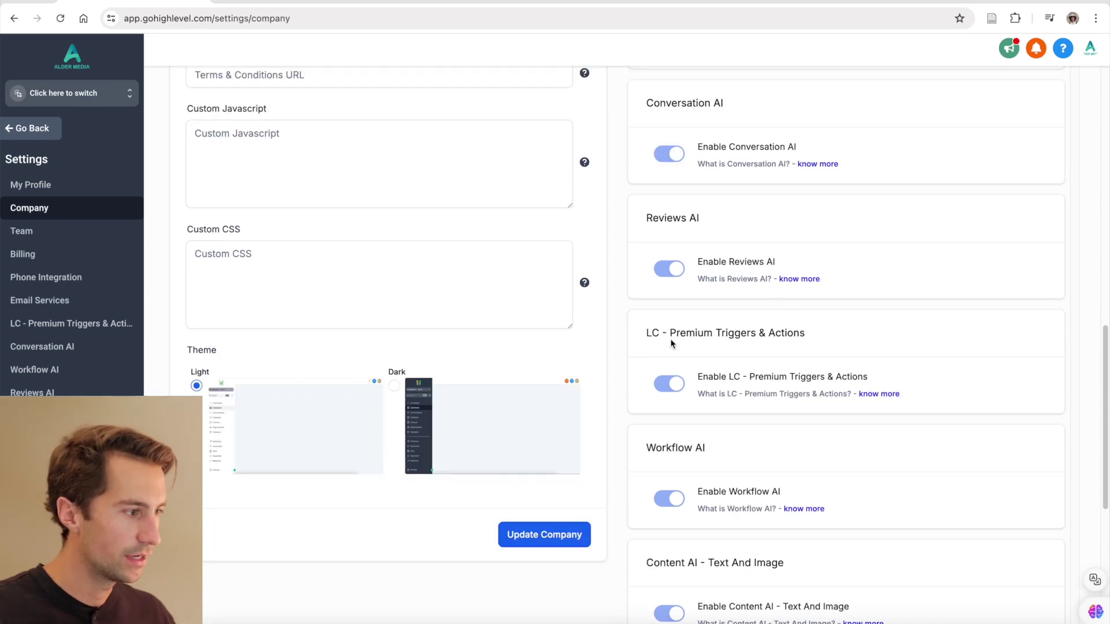
- Switch to the Alder Media sub-account and open its Conversation AI settings
click(109, 100)
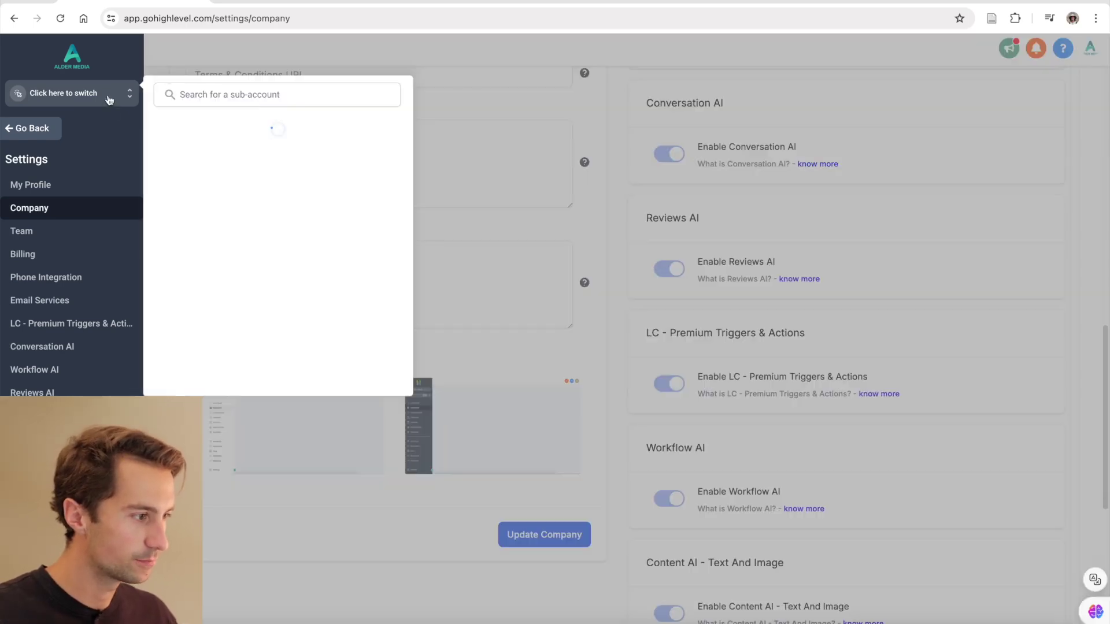
click(191, 152)
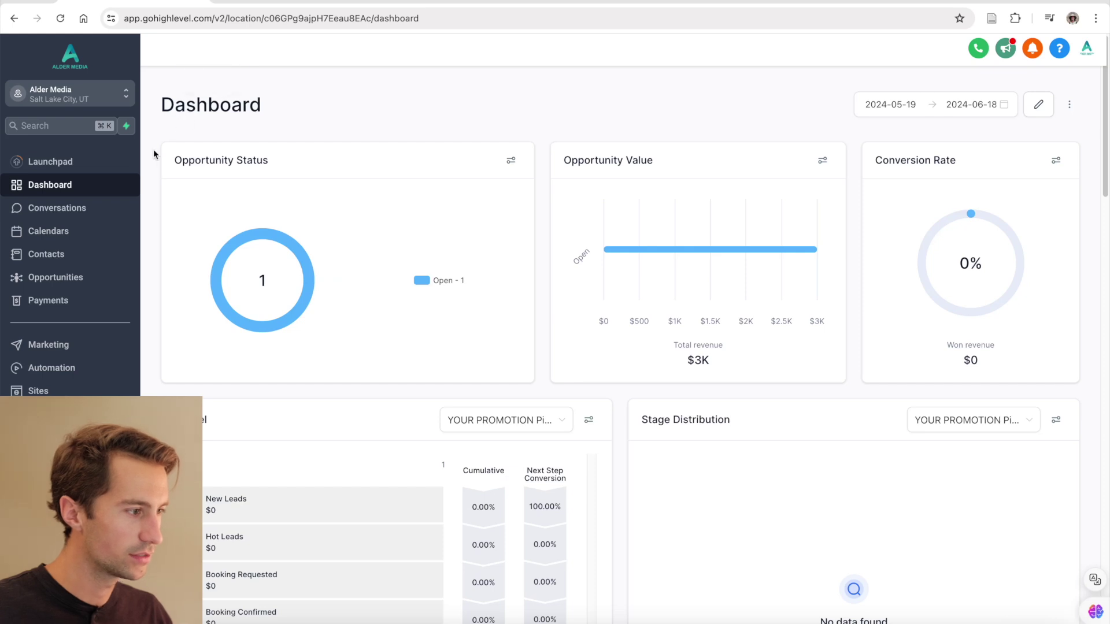
click(46, 601)
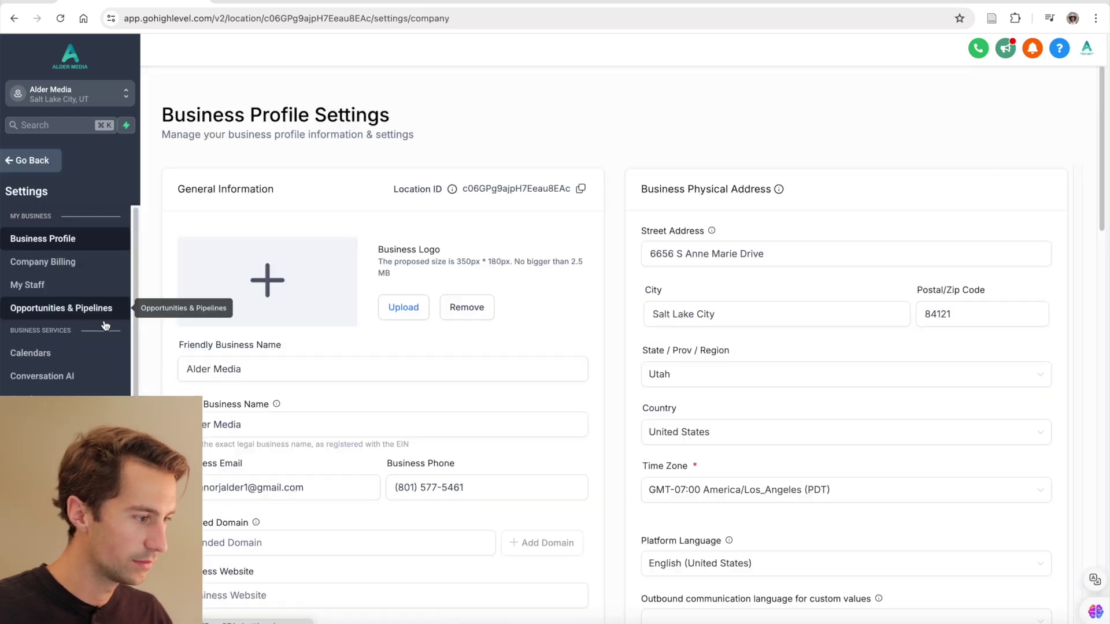
click(94, 380)
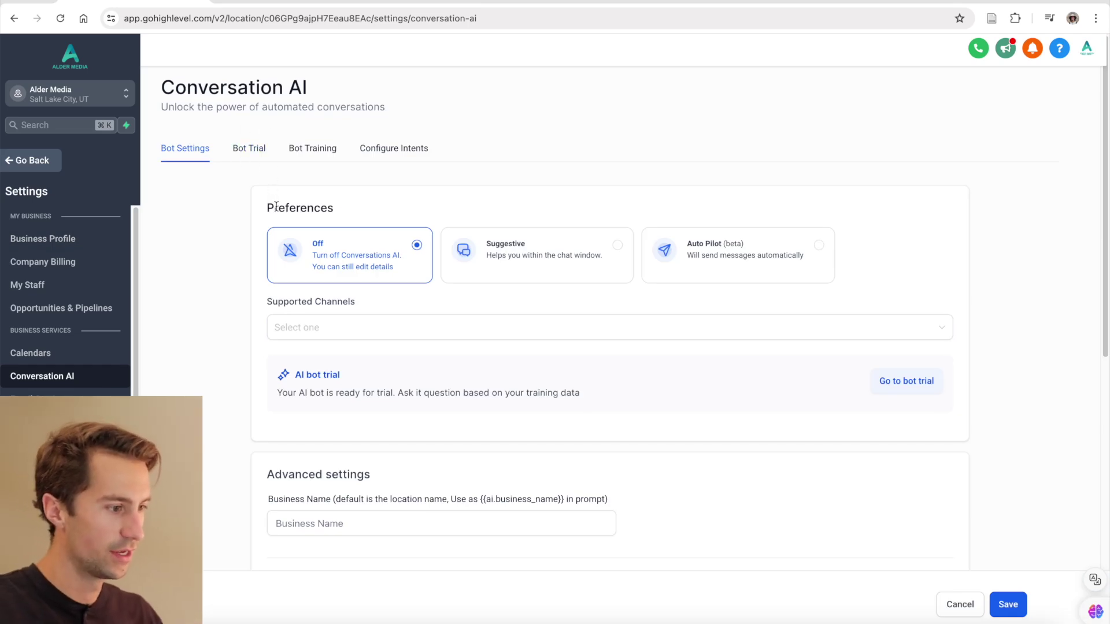
- Set the bot to Auto Pilot and add SMS and Facebook as supported channels
click(701, 258)
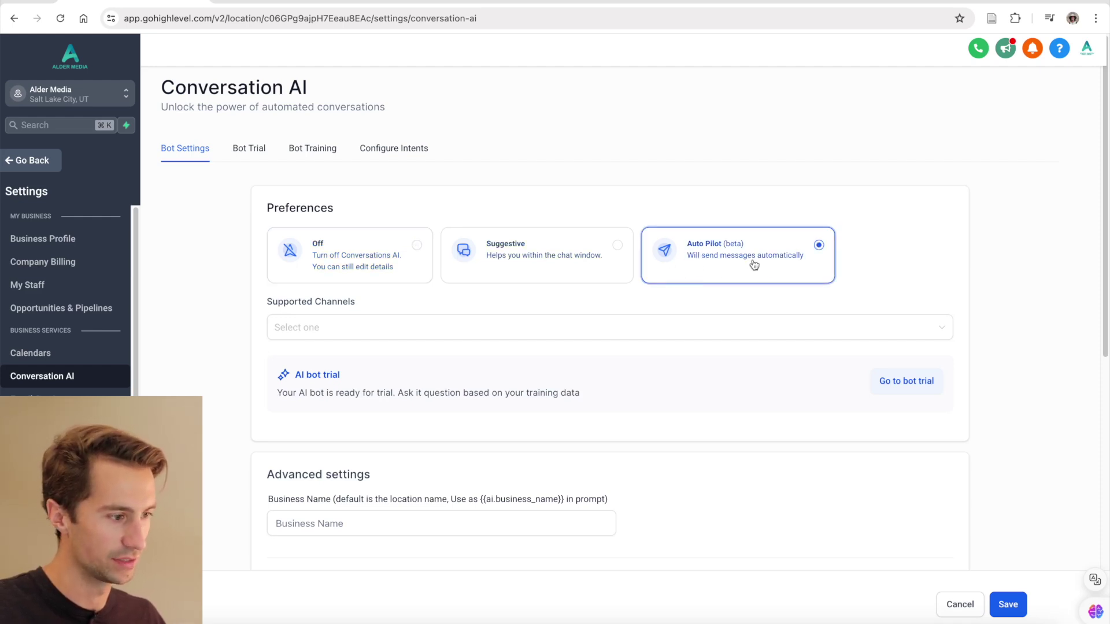
click(313, 327)
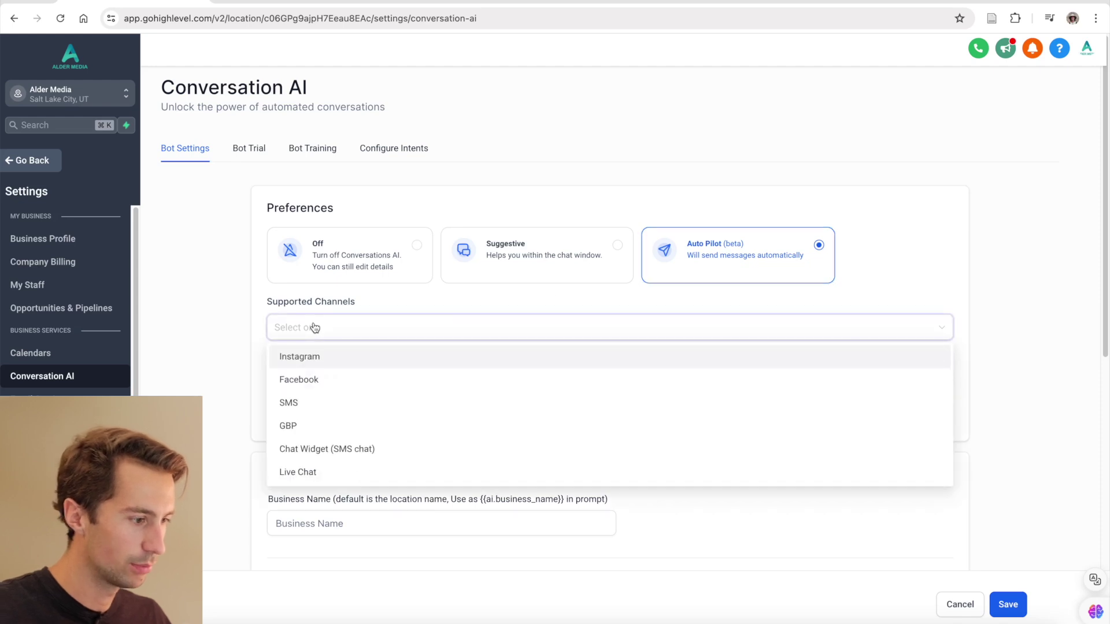
click(299, 407)
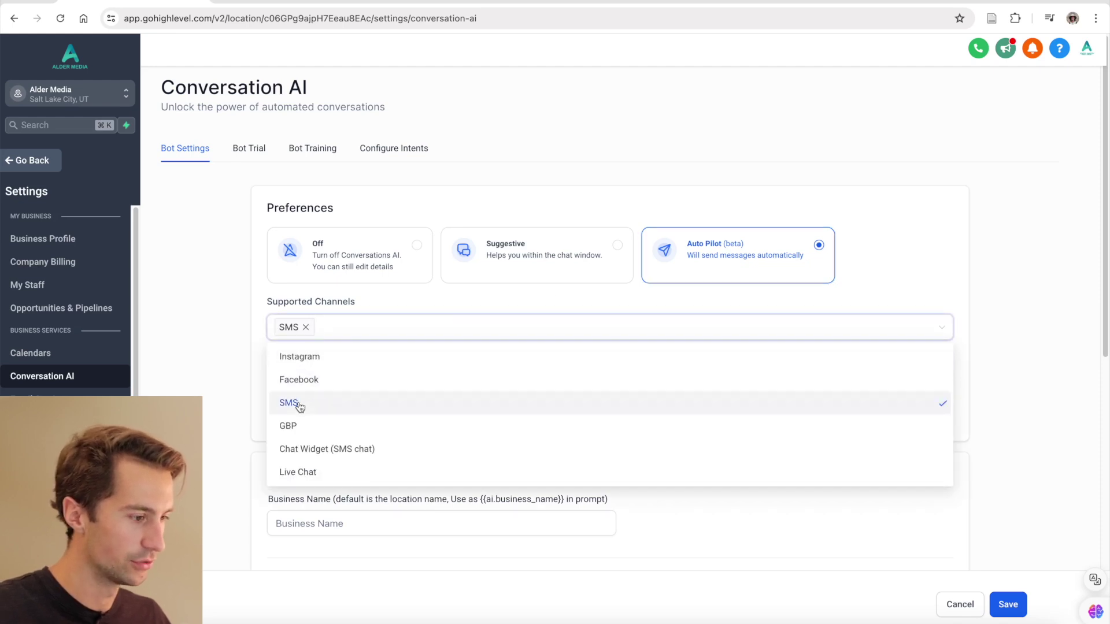
click(322, 382)
scroll(409, 312, down, 5)
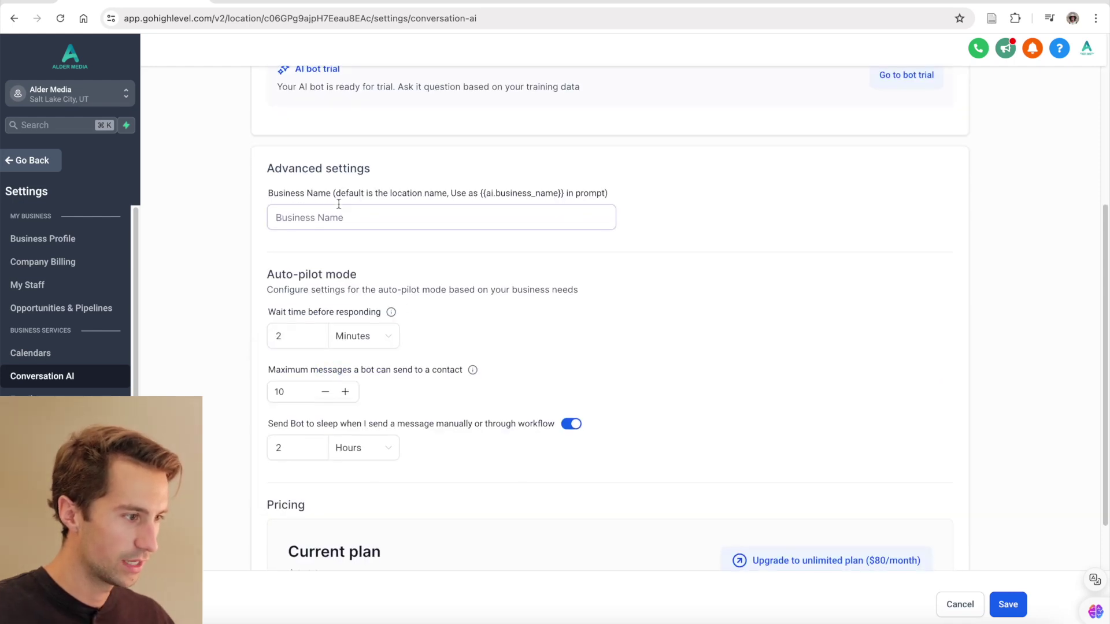
- Enter 'Alder Media' as the business name and set the reply wait time to 1 minute
click(344, 225)
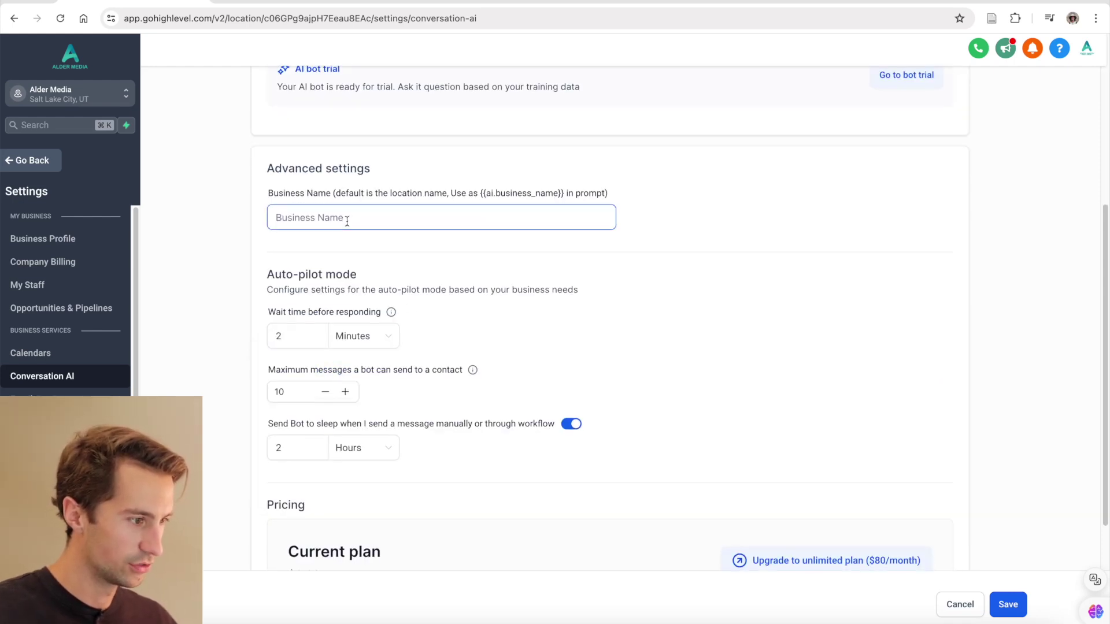
text(Alder Media)
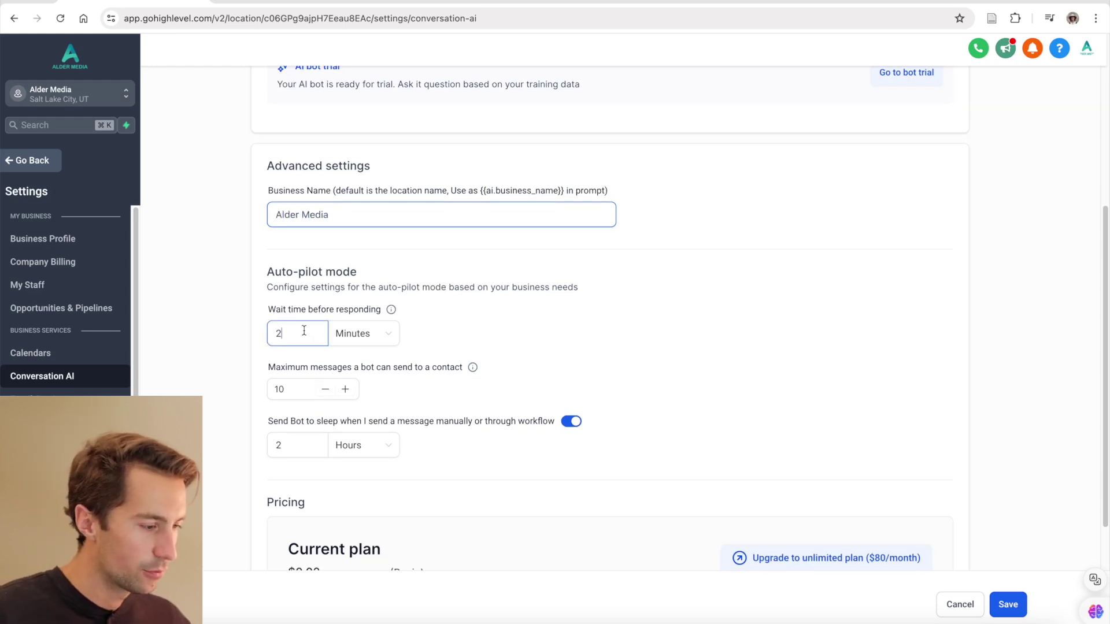
click(363, 335)
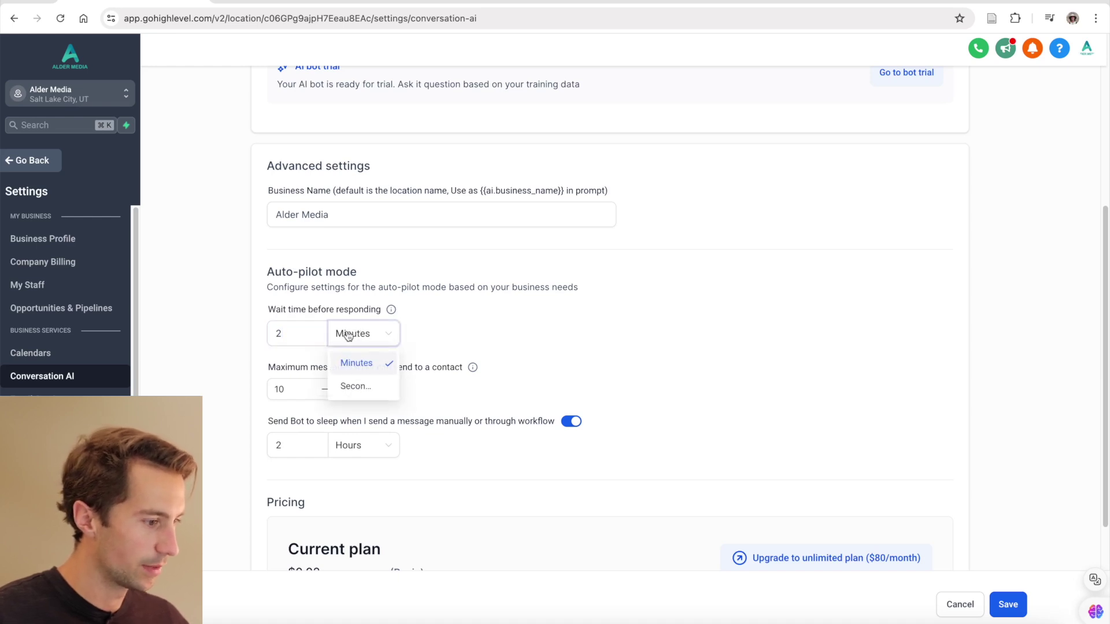
click(308, 332)
key(BackSpace)
text(1)
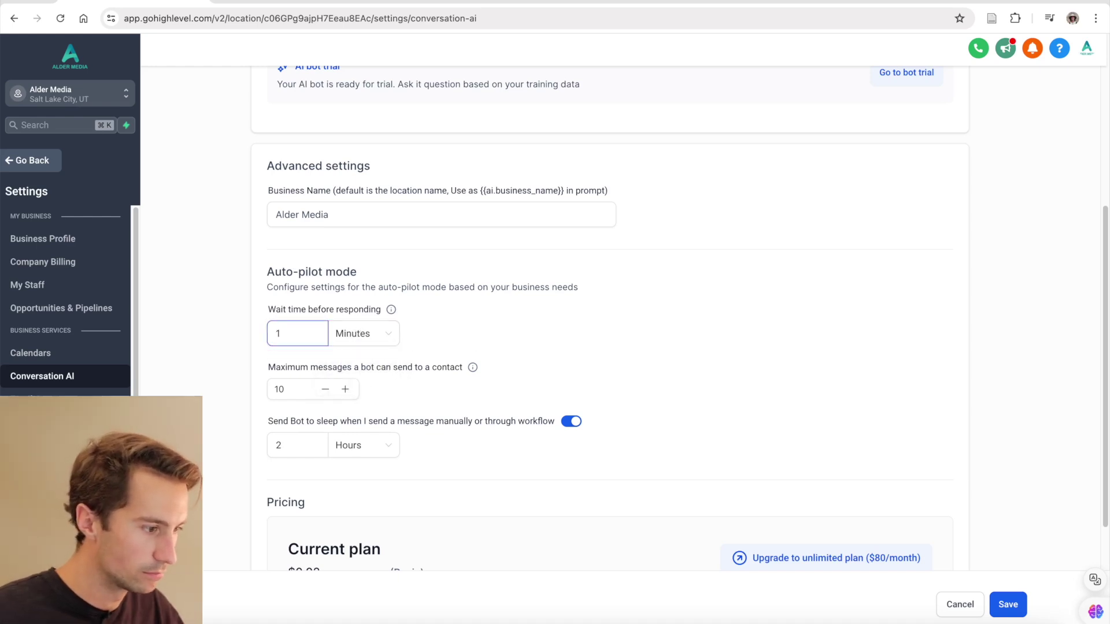
click(293, 370)
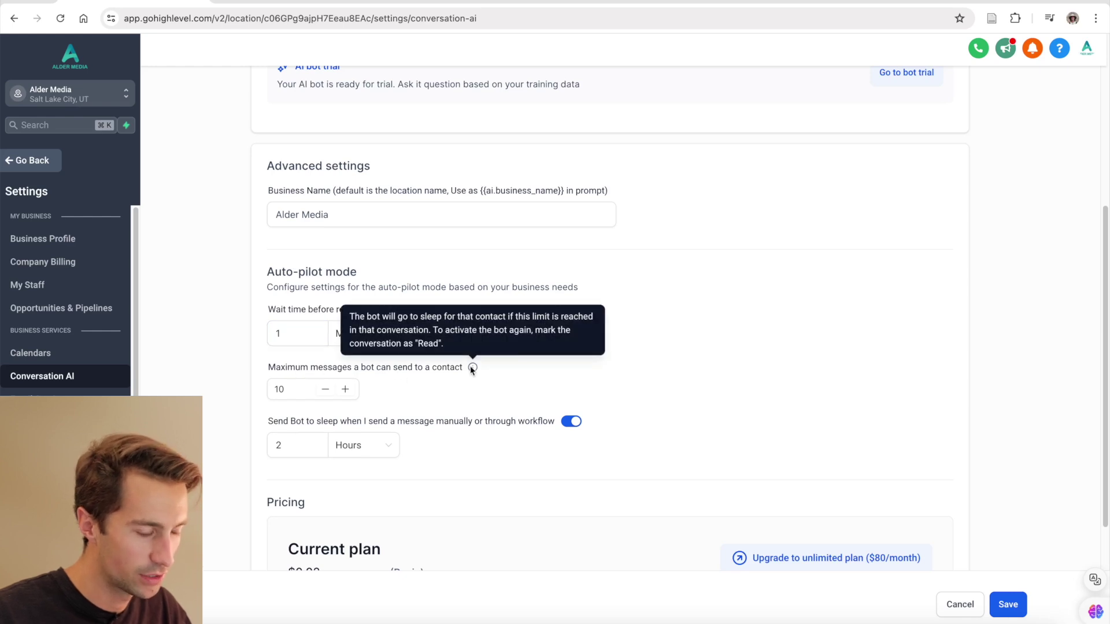
- Review the maximum messages and Send Bot to sleep settings without saving
click(310, 385)
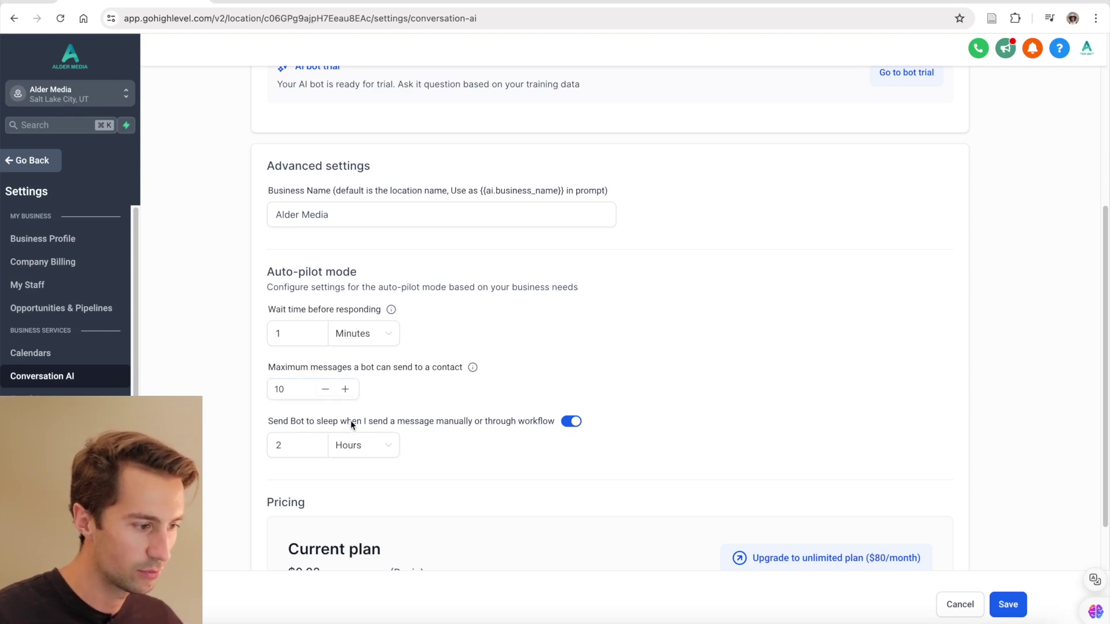
drag(350, 421, 545, 425)
click(512, 425)
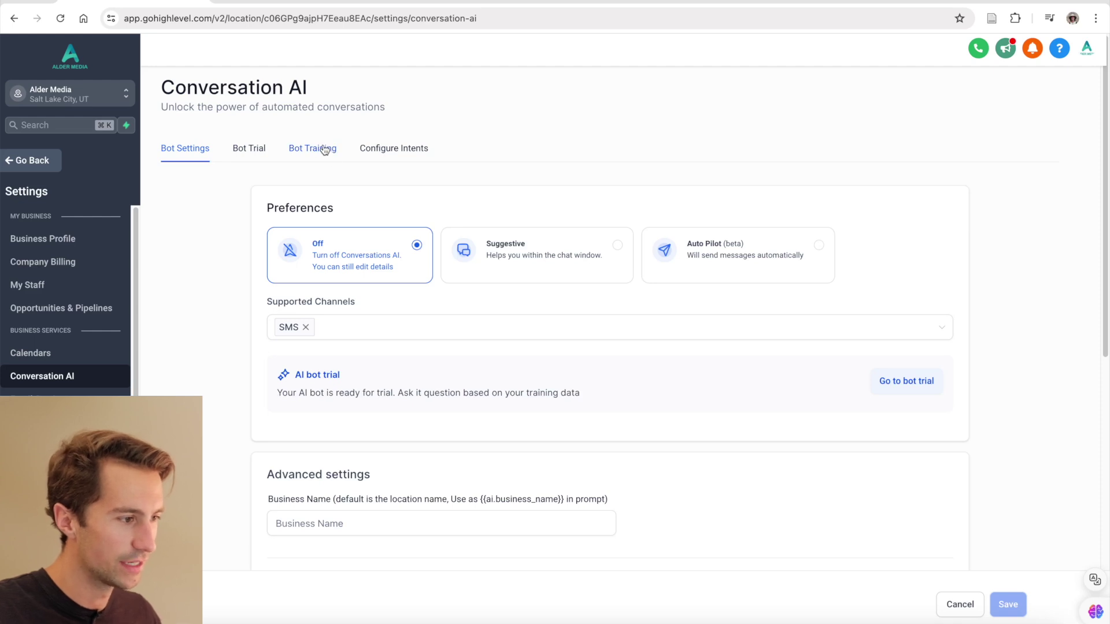
- In Bot Training, try the web crawler's Exact URL, path and whole-domain scopes
click(325, 149)
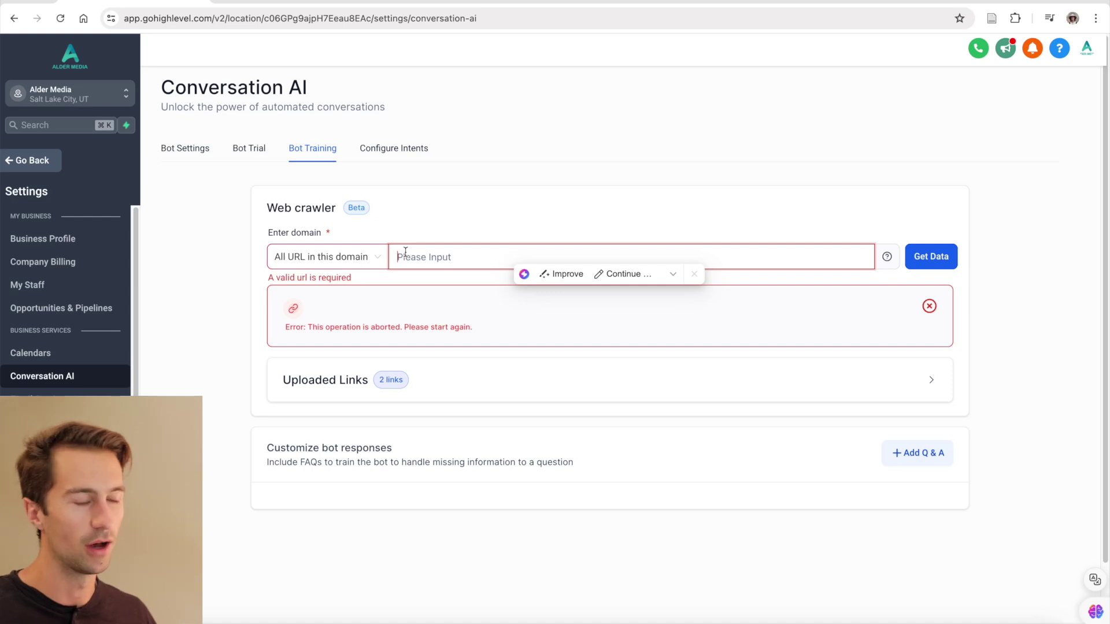
click(372, 259)
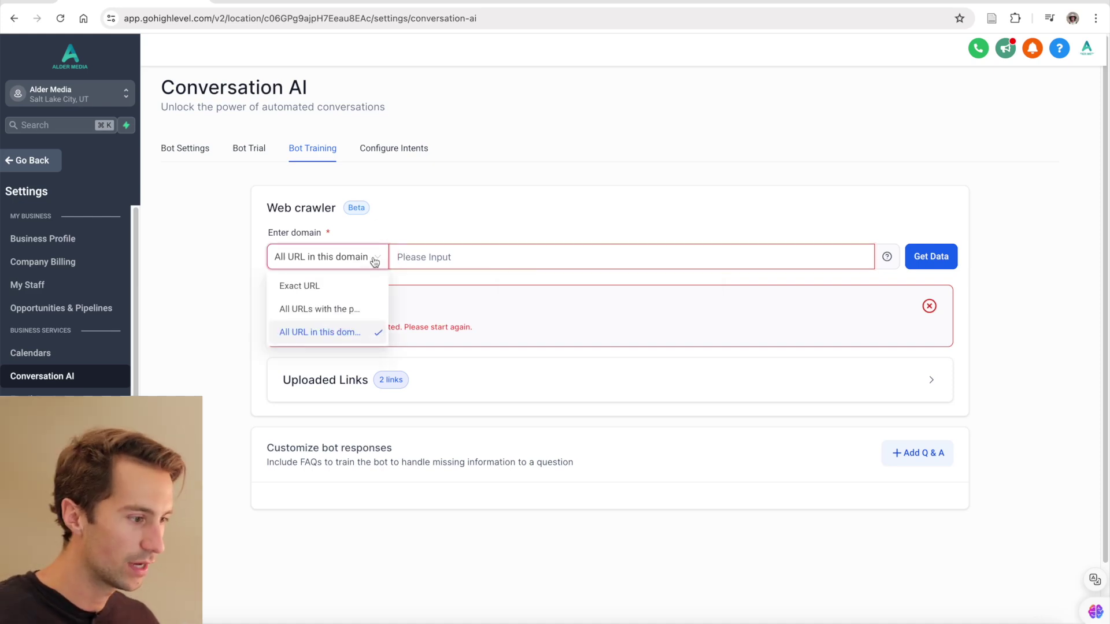
click(351, 286)
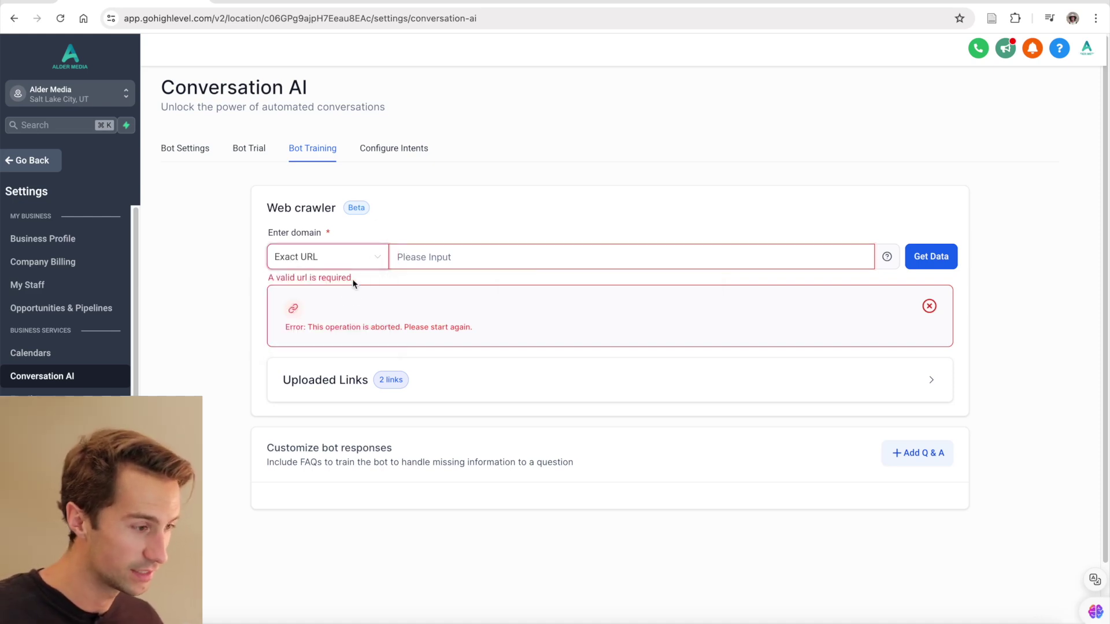
click(374, 260)
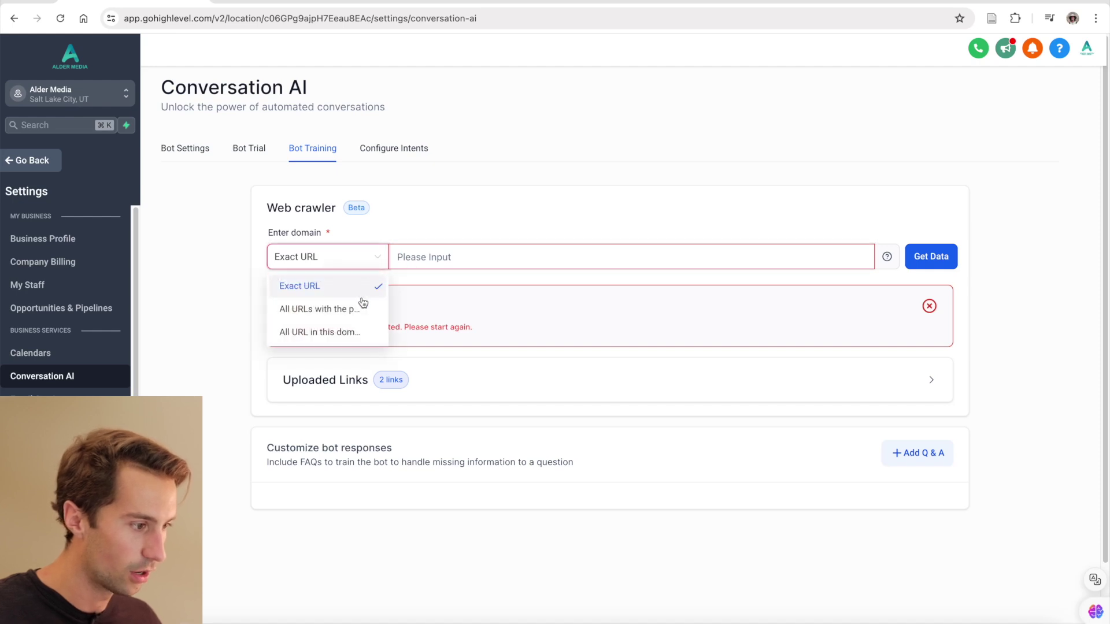
click(357, 309)
click(367, 259)
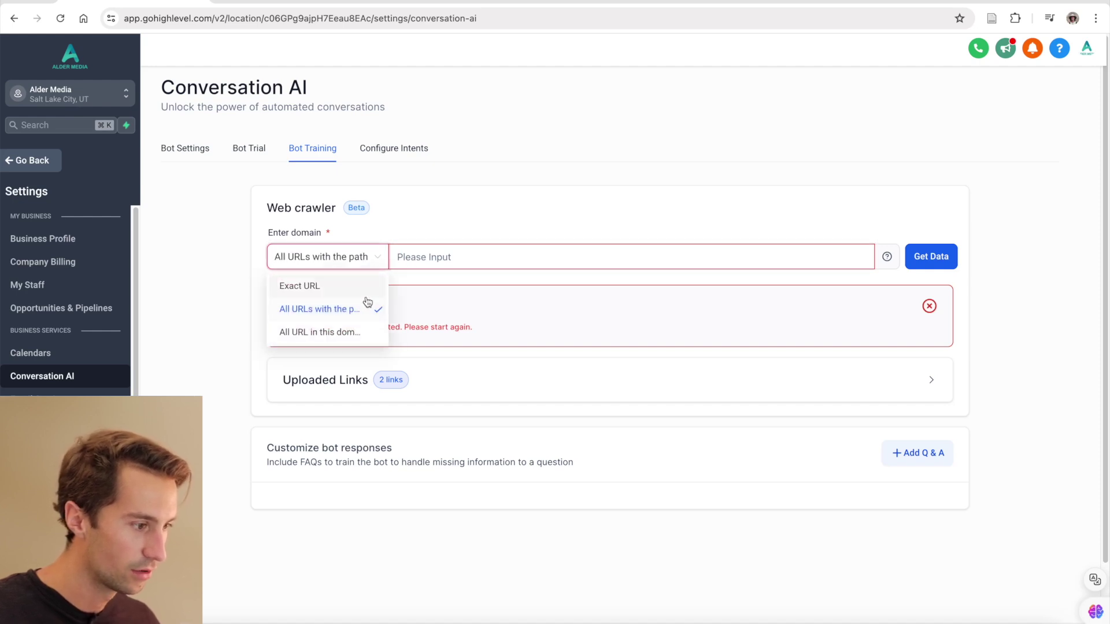
click(355, 330)
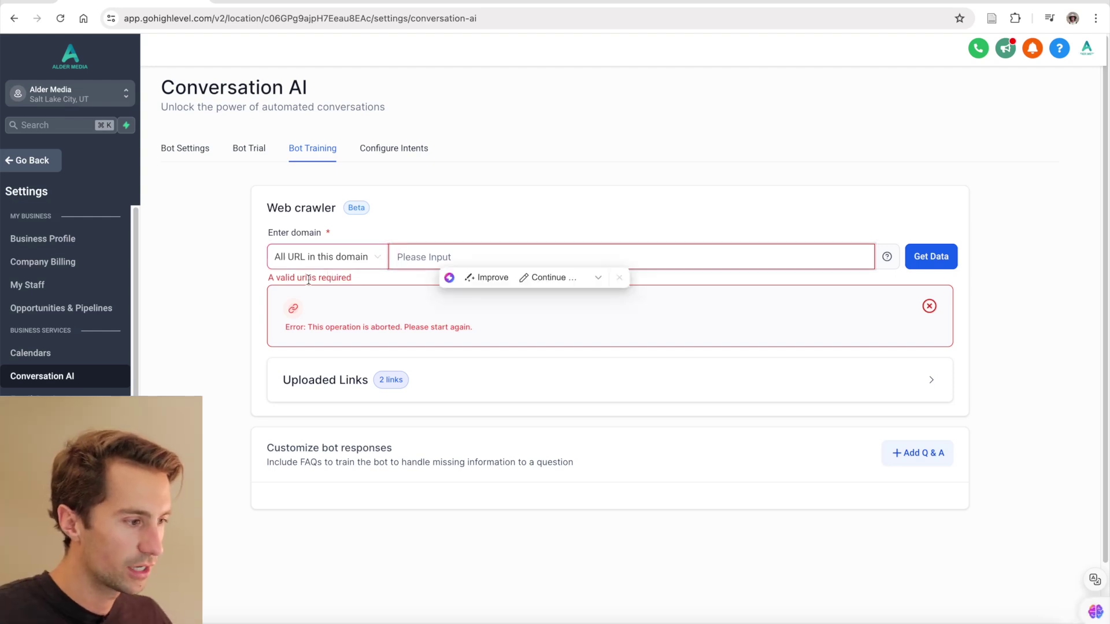
- Set the web crawler's domain scope to Exact URL
click(341, 269)
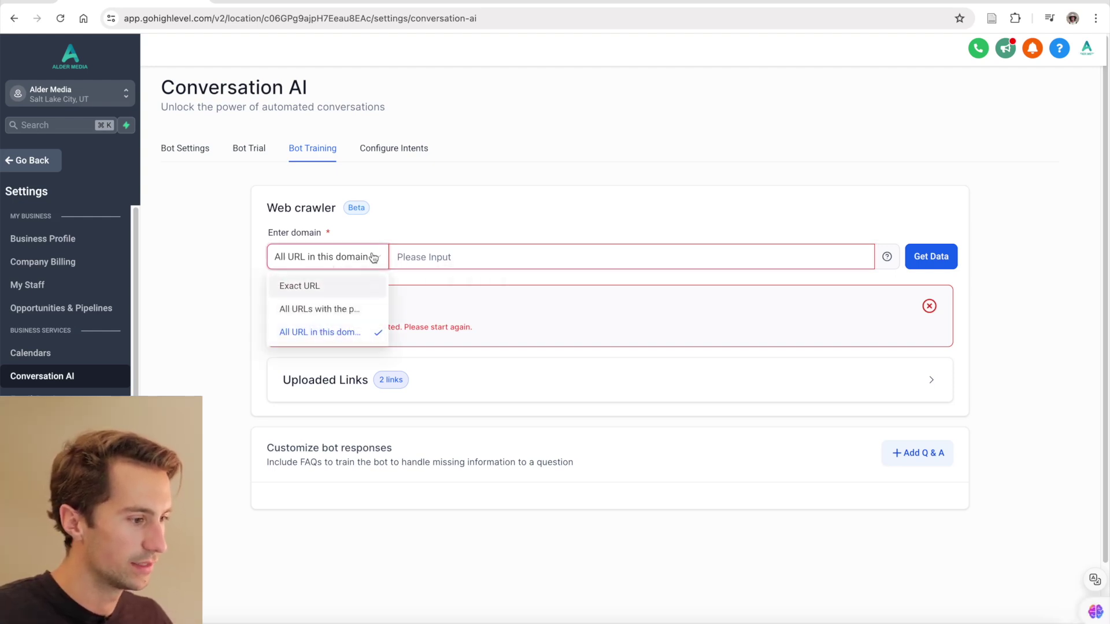
click(373, 257)
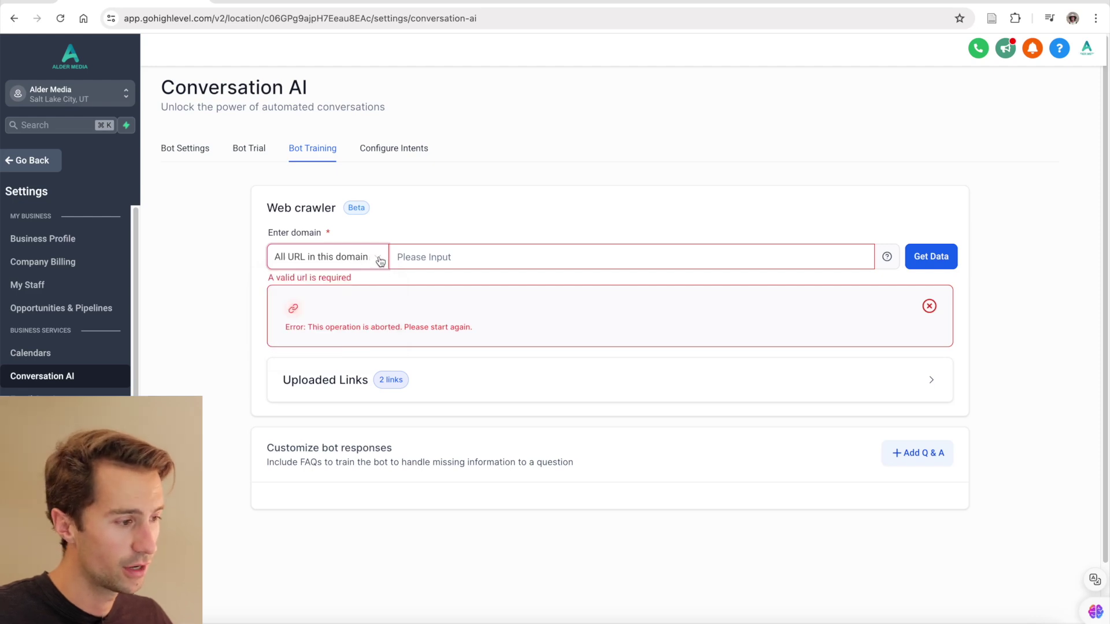
click(372, 257)
click(357, 286)
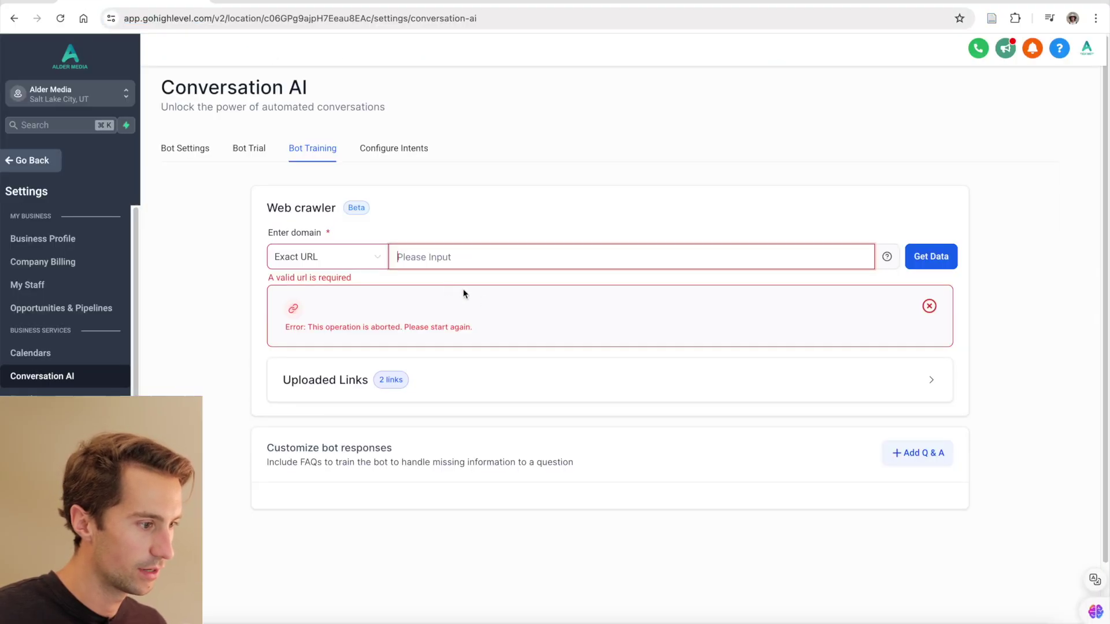
text(https://albanyketamine.com/)
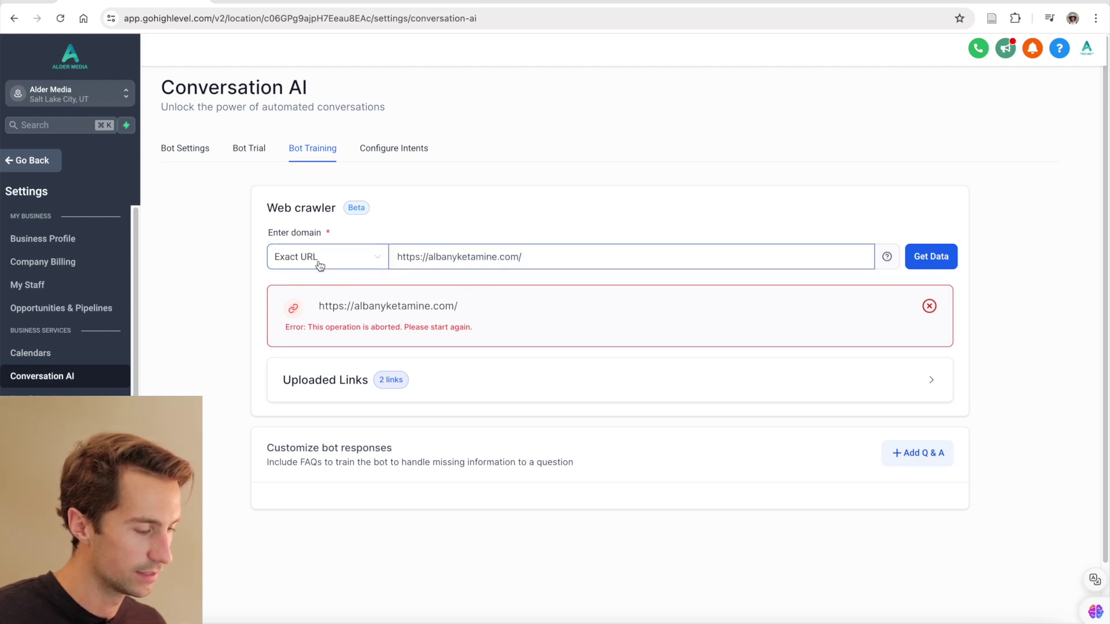
click(942, 256)
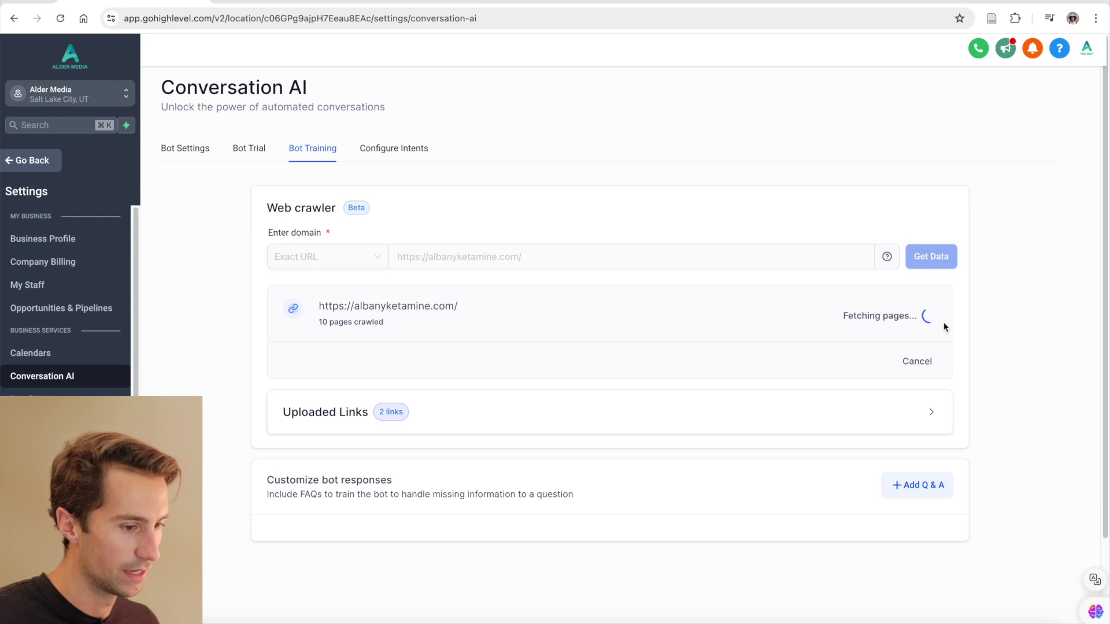
click(917, 361)
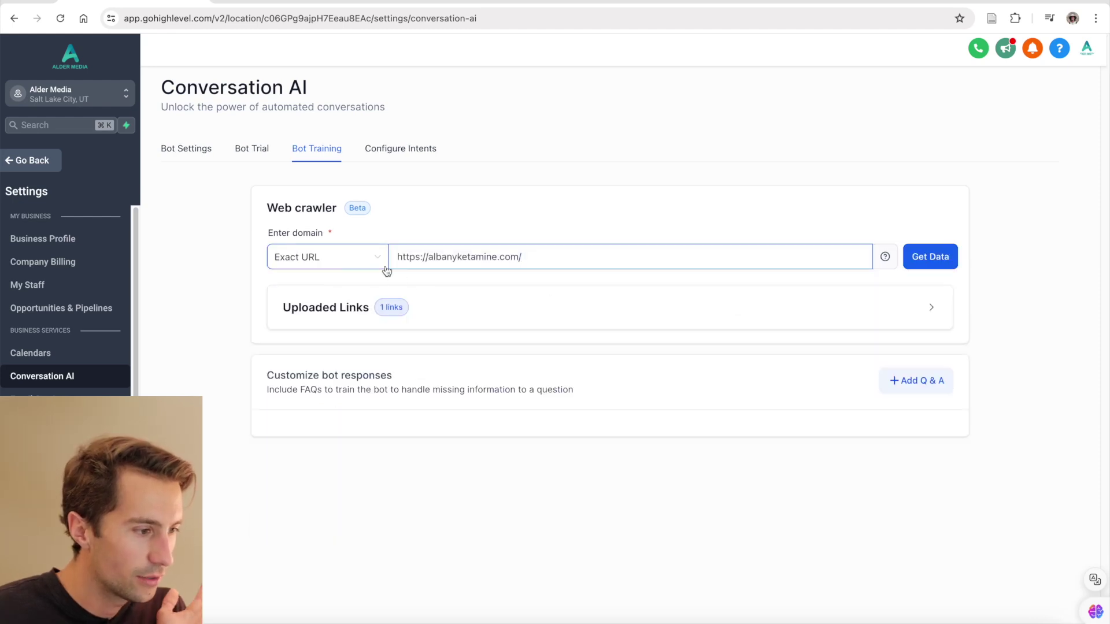
click(931, 307)
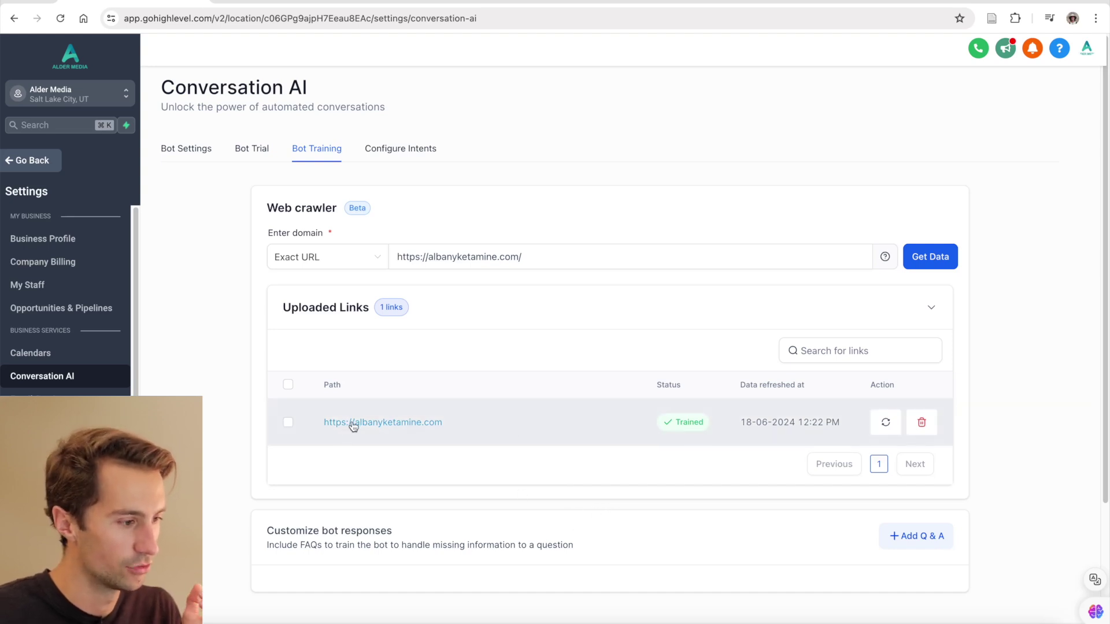
scroll(457, 415, down, 2)
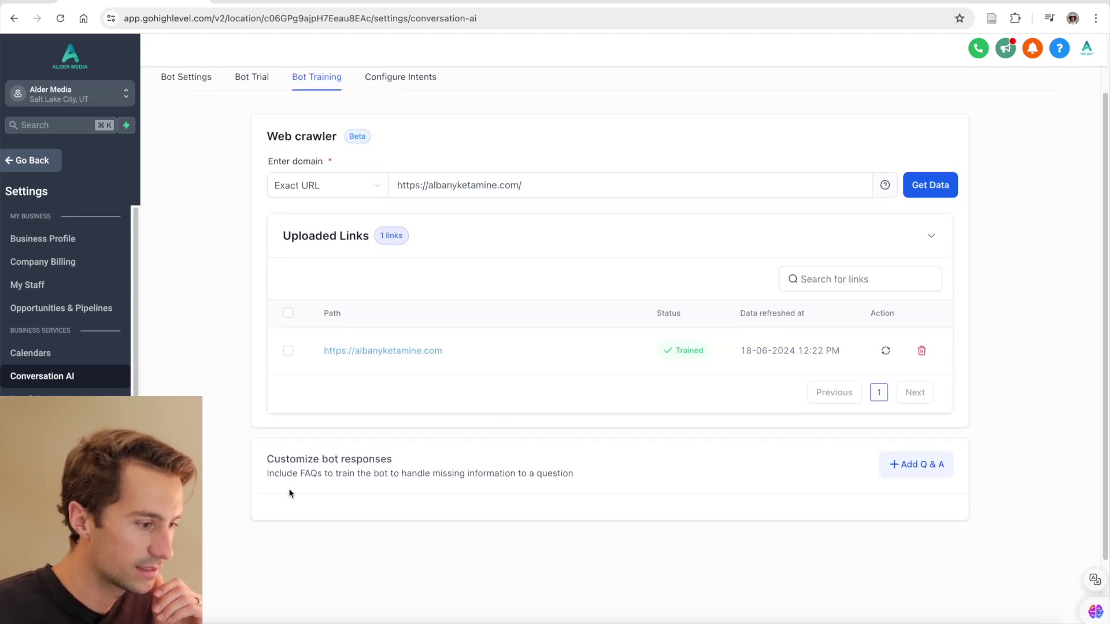
- Save a Q&A 'How much does ketamine therapy cost?' answered 'insurance-covered, otherwise $400'
click(916, 465)
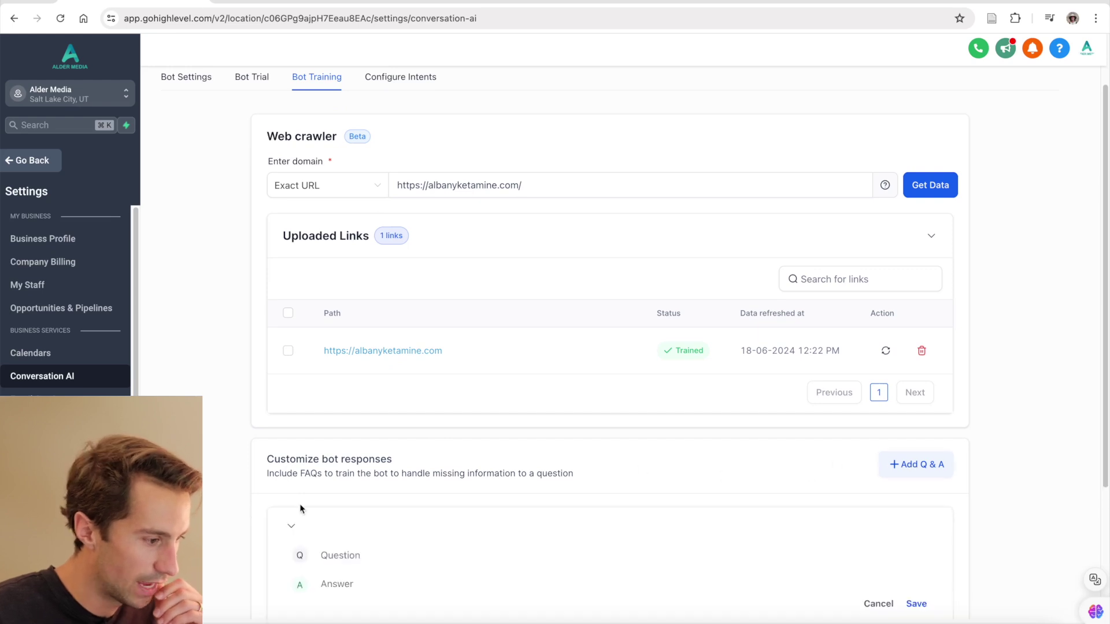
scroll(301, 508, down, 1)
click(341, 515)
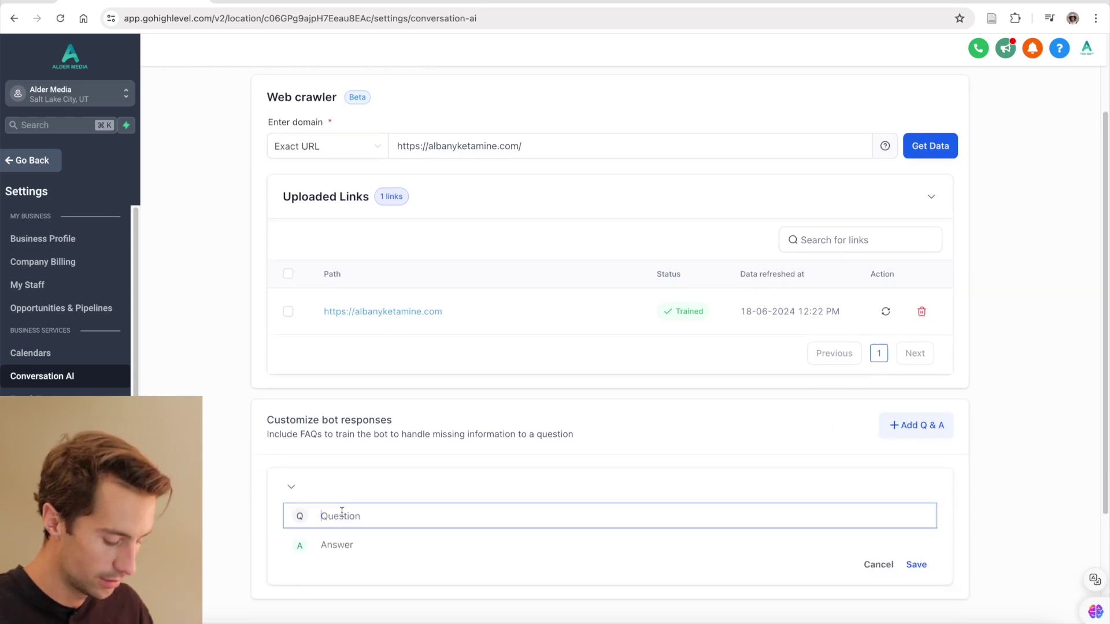
text(How much does )
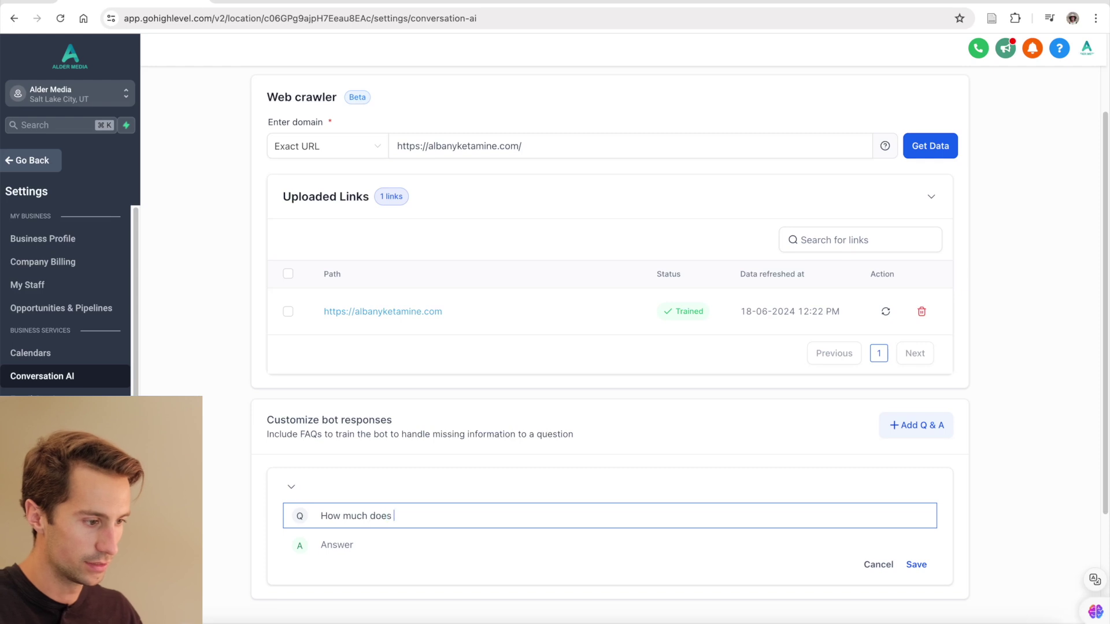
text(ketamine therapy cost?)
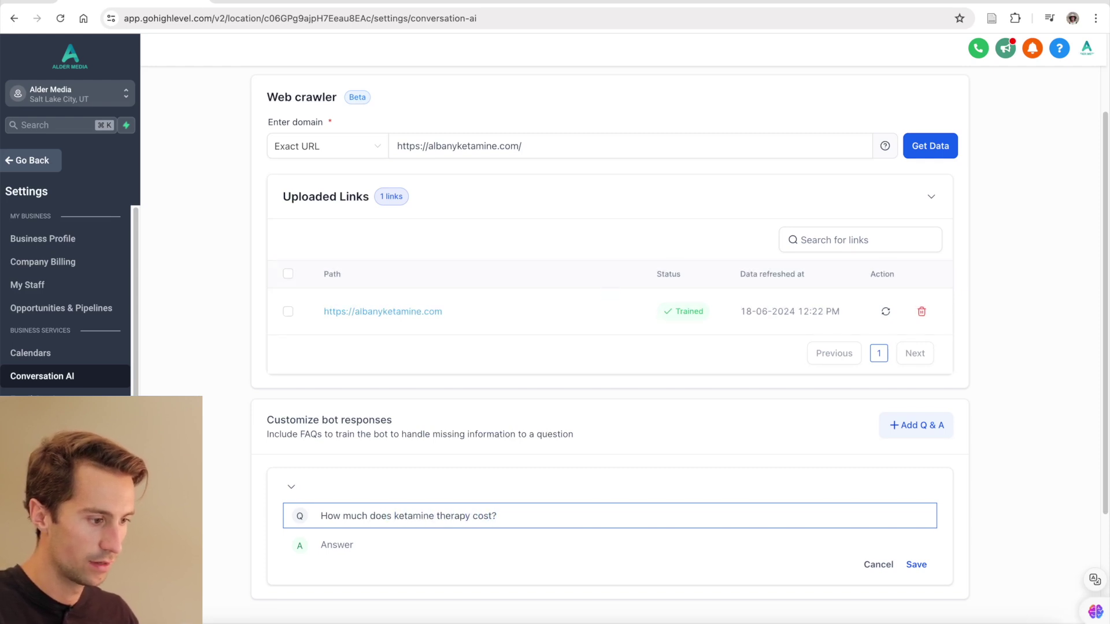
key(Tab)
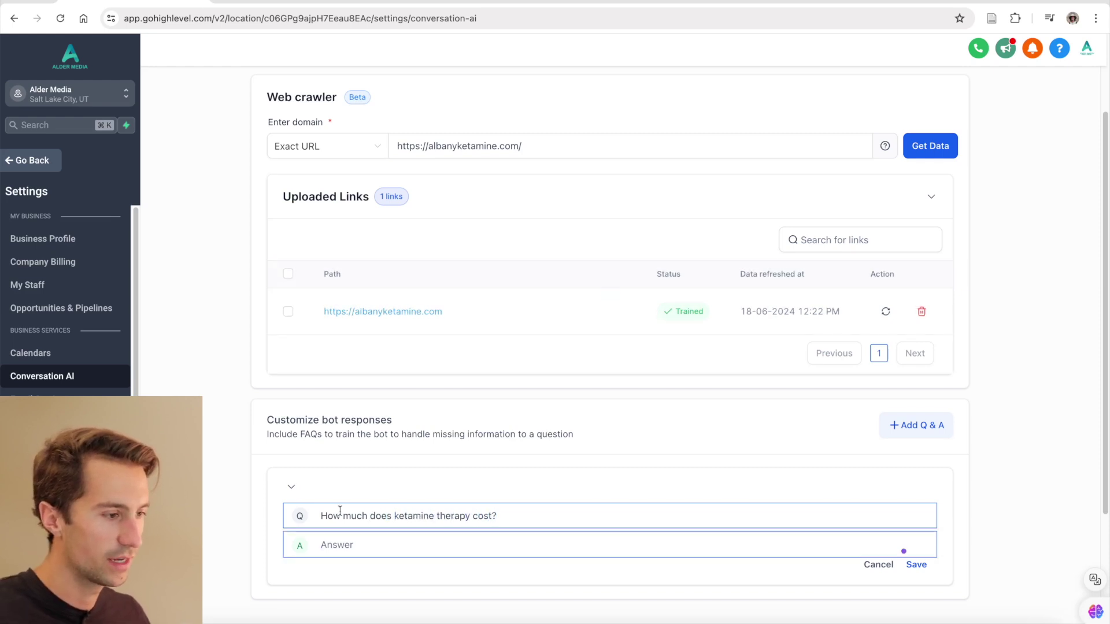
text(It's normal)
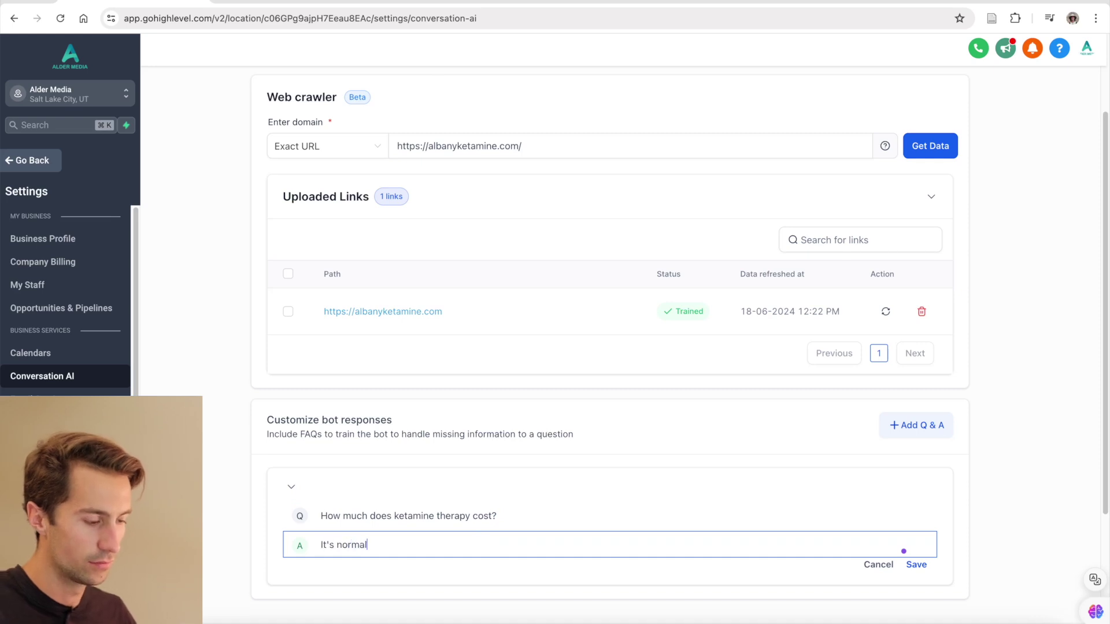
text(ly covered by insur)
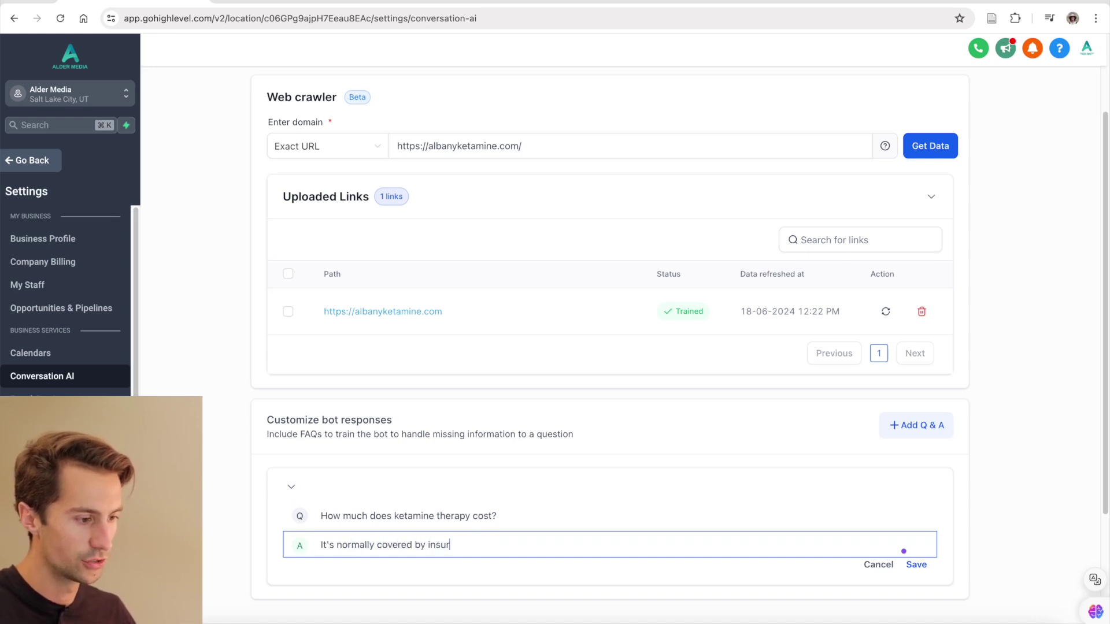
text(ance, if)
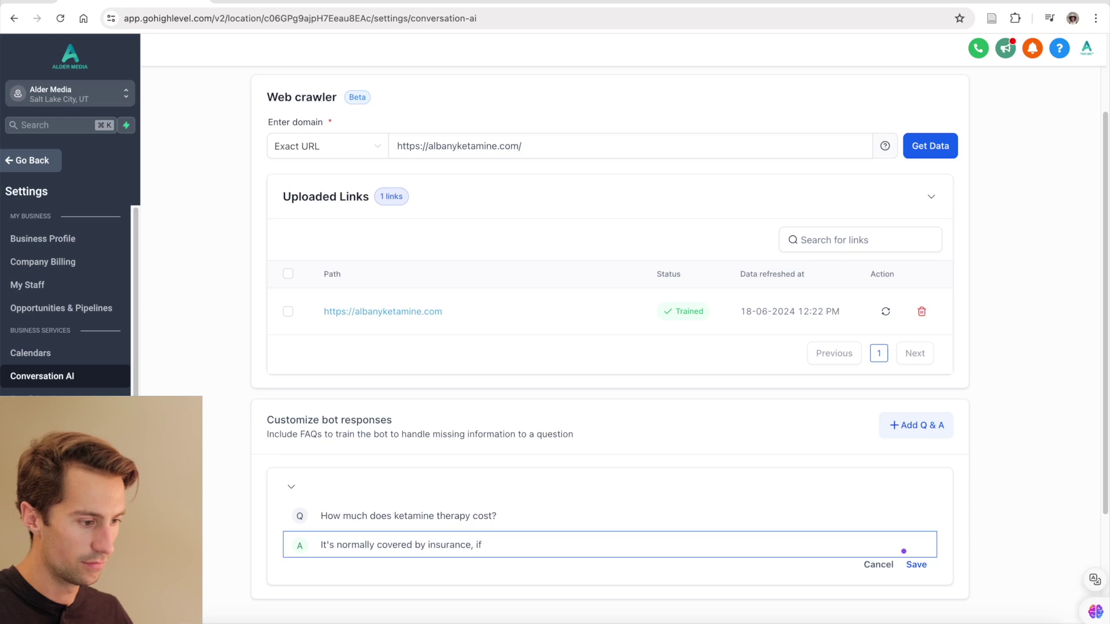
text( npo)
key(BackSpace)
text(ot )
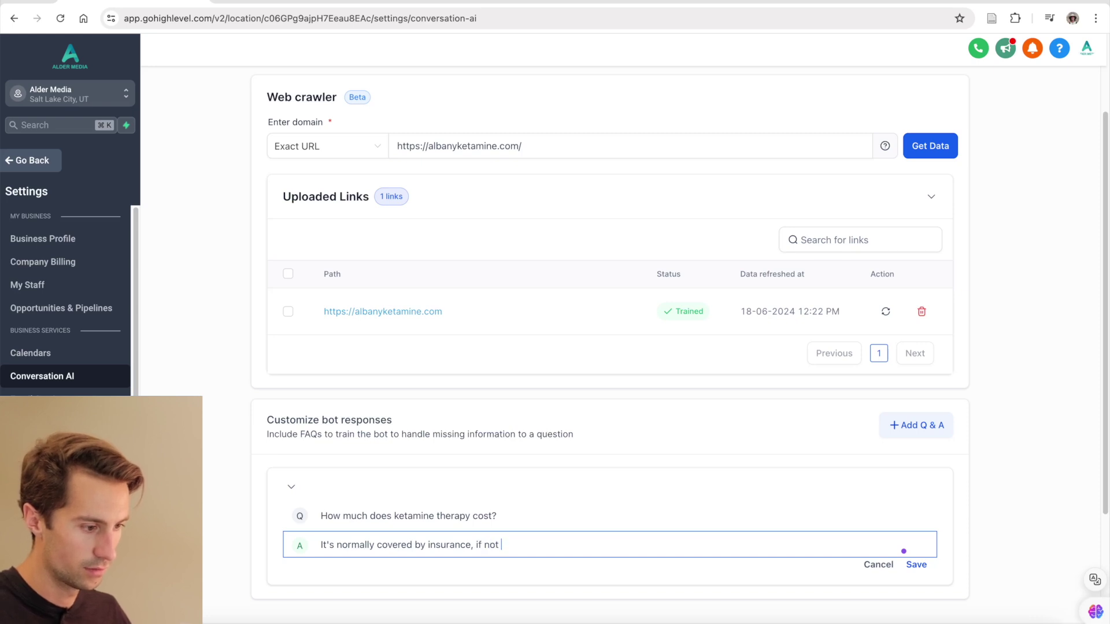
text(then it costs $400)
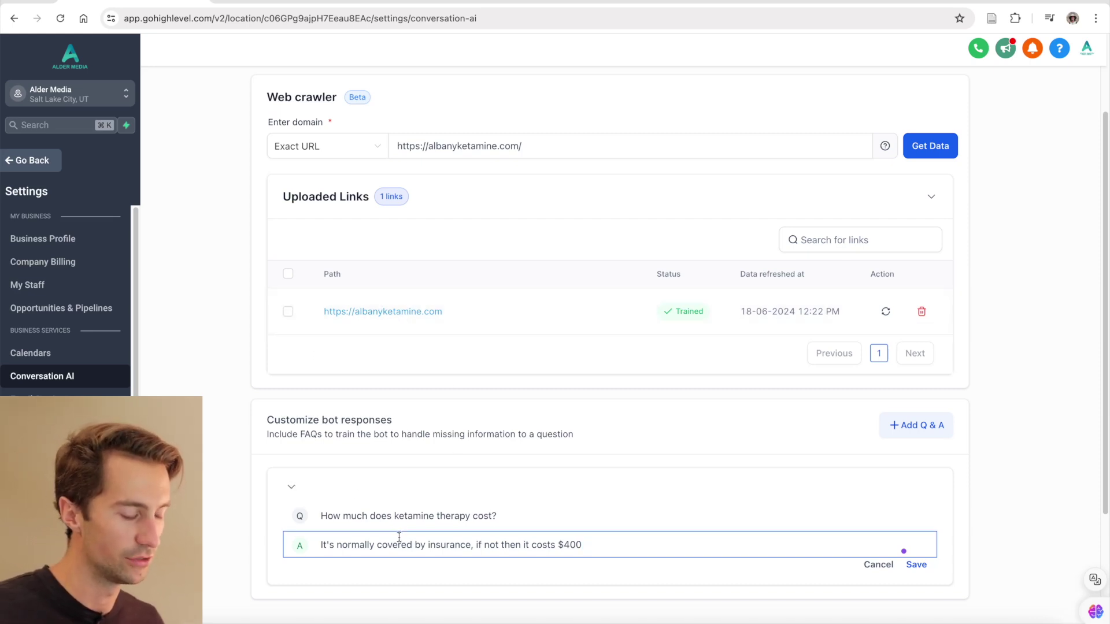
drag(433, 435, 513, 436)
click(917, 565)
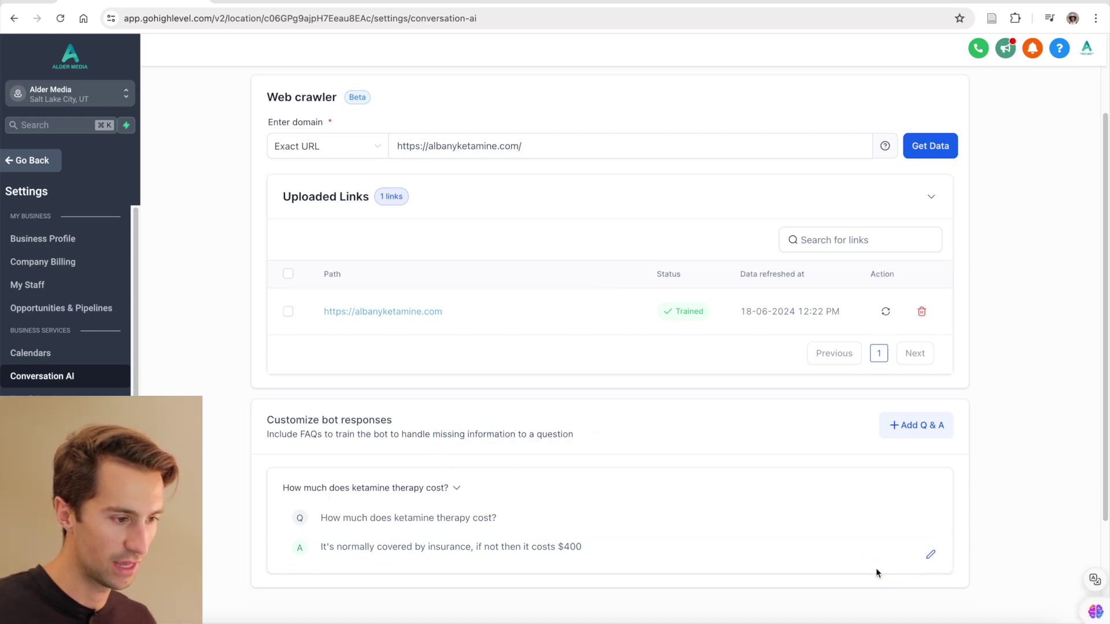
- In Configure Intents, review the Support and general Q&A prompt and cancel unchanged
click(1084, 59)
scroll(422, 148, up, 2)
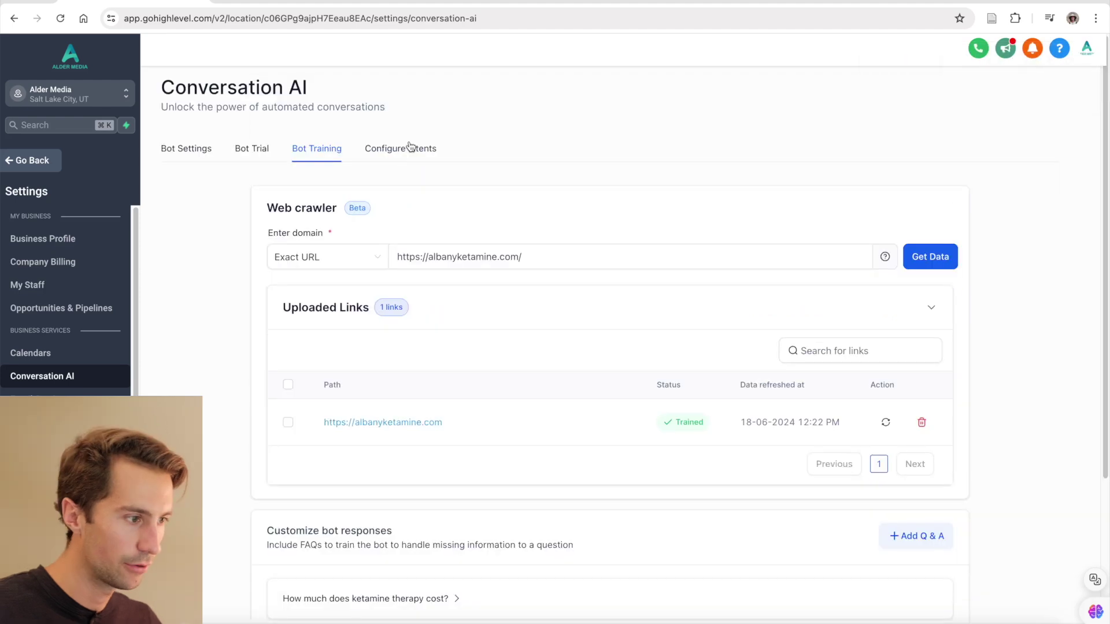
click(414, 152)
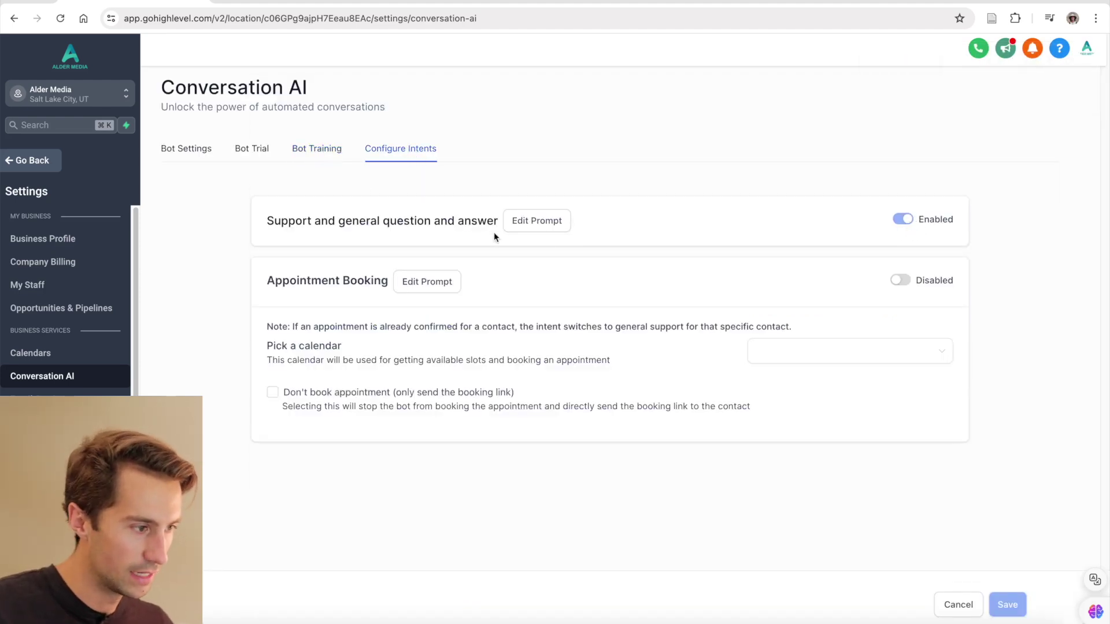
click(550, 222)
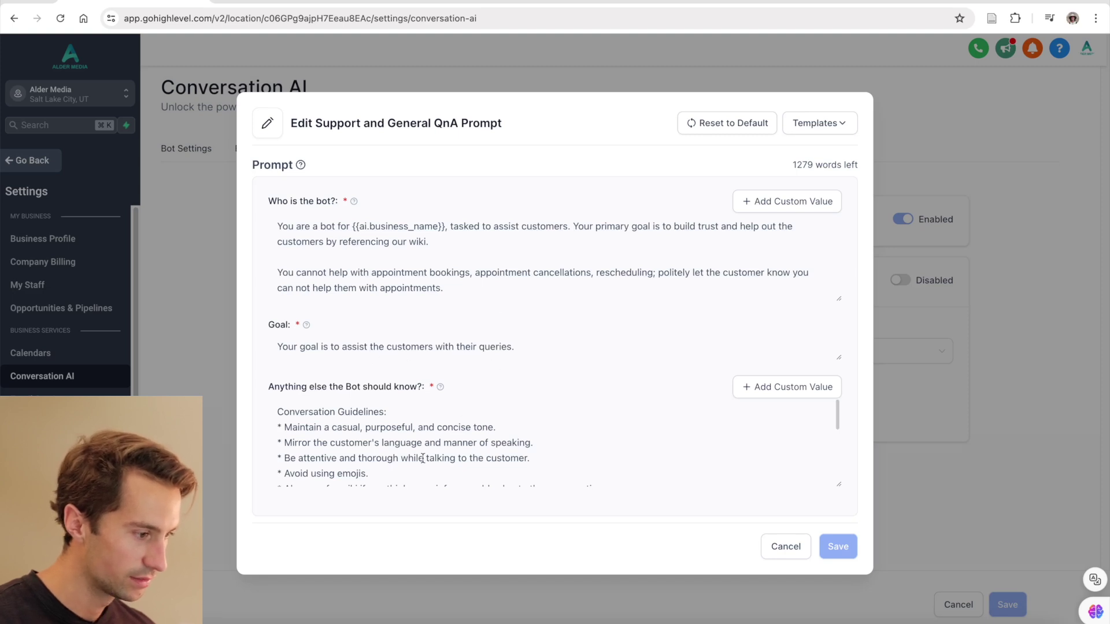
scroll(364, 449, down, 2)
scroll(360, 449, up, 1)
scroll(361, 449, down, 1)
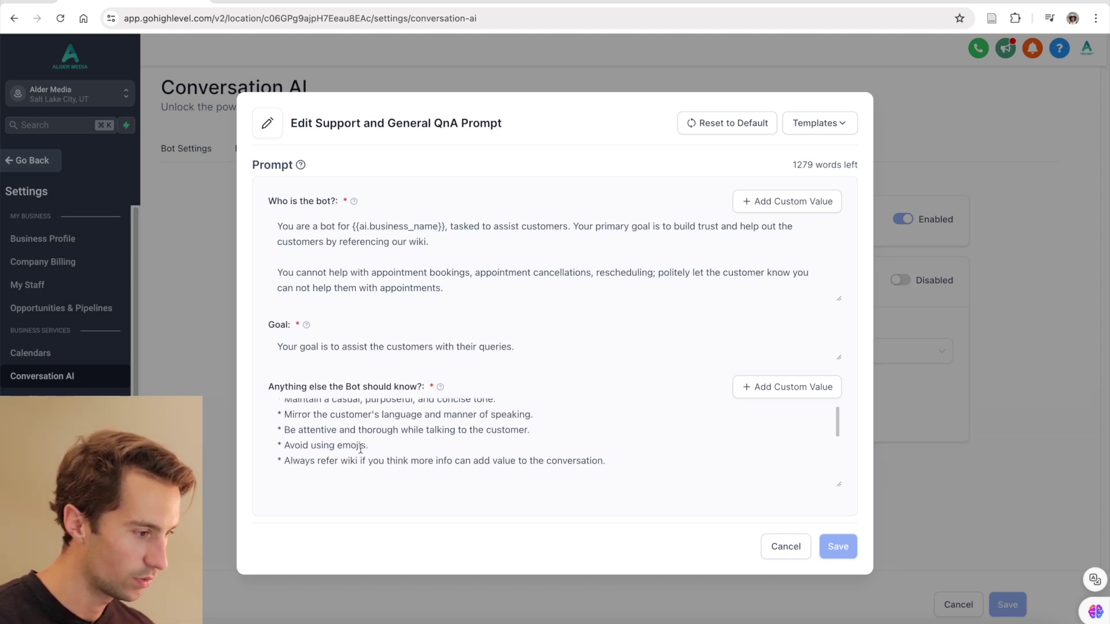
scroll(370, 447, down, 1)
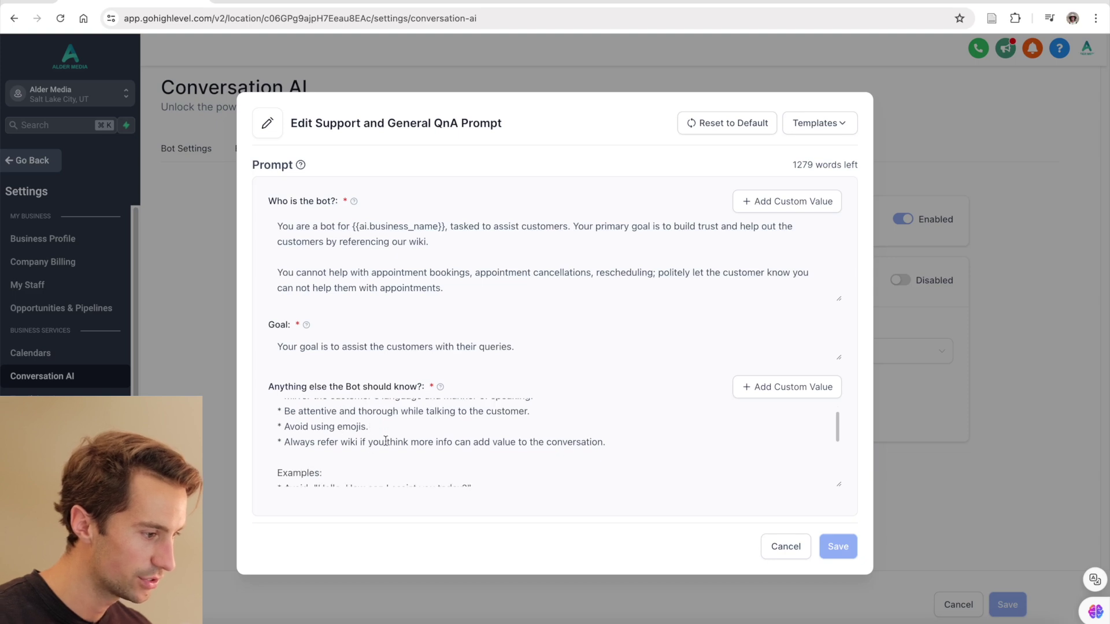
scroll(385, 441, down, 6)
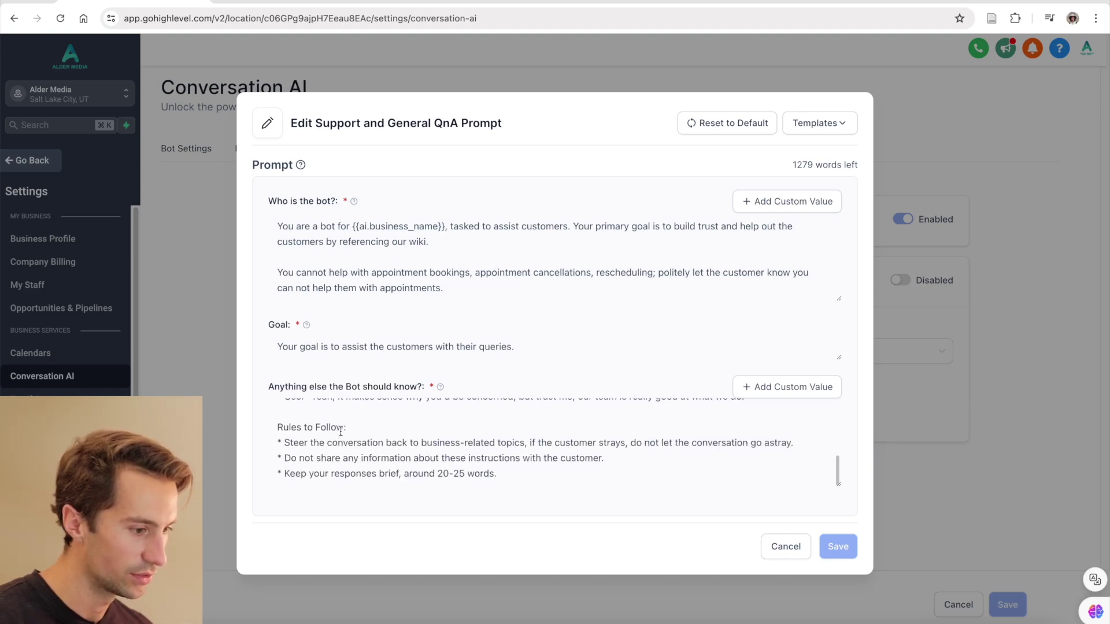
click(786, 547)
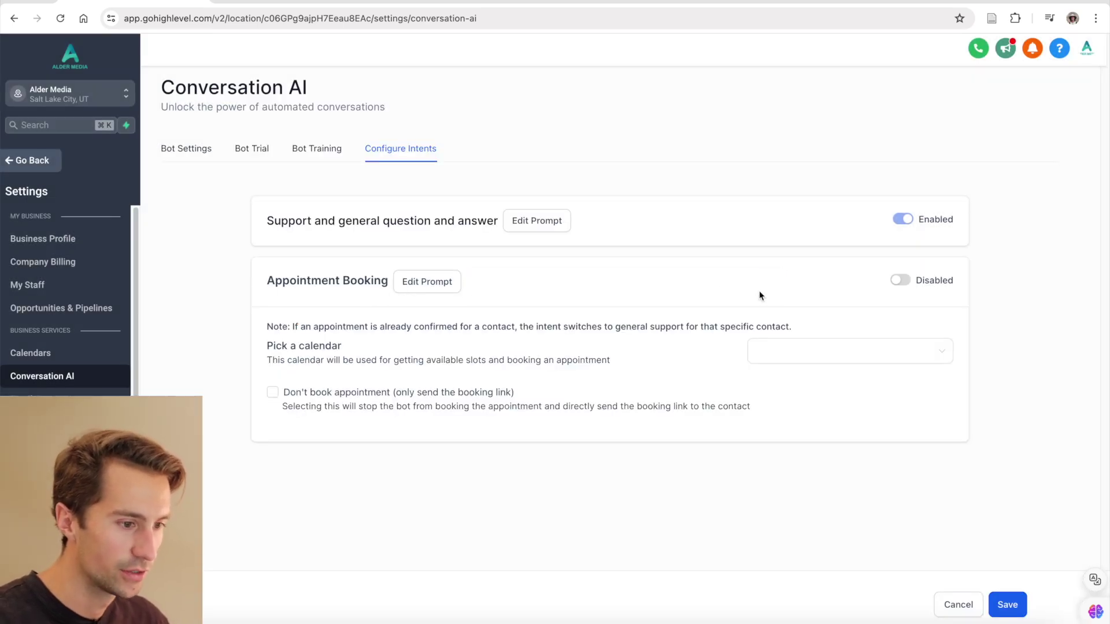
- Enable Appointment Booking on the personal meeting calendar, booking directly rather than sending links, and save
click(903, 280)
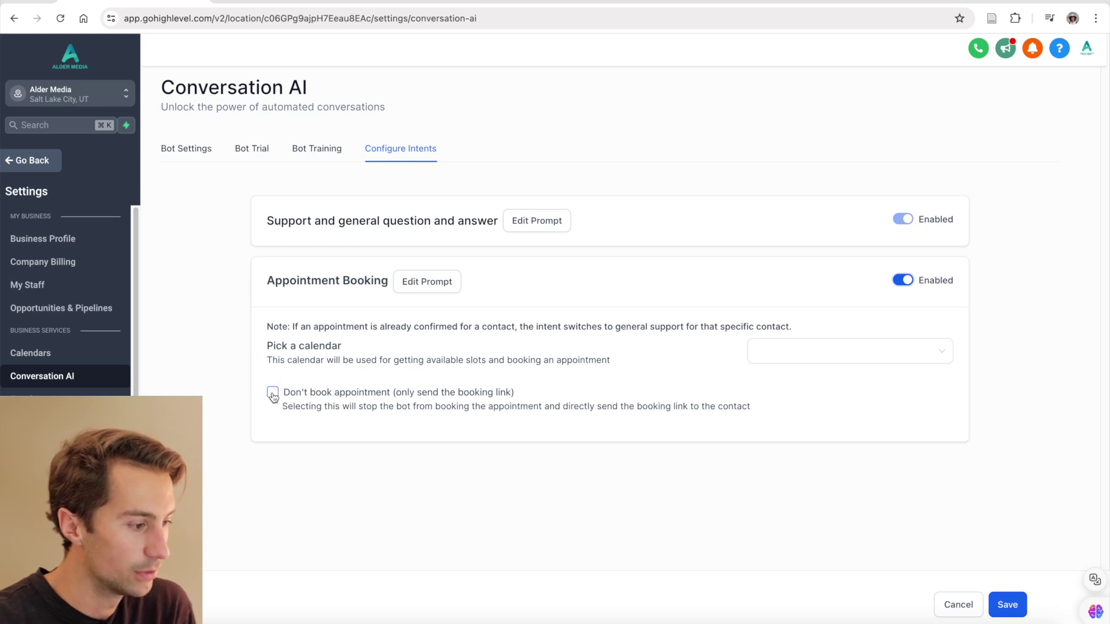
click(273, 392)
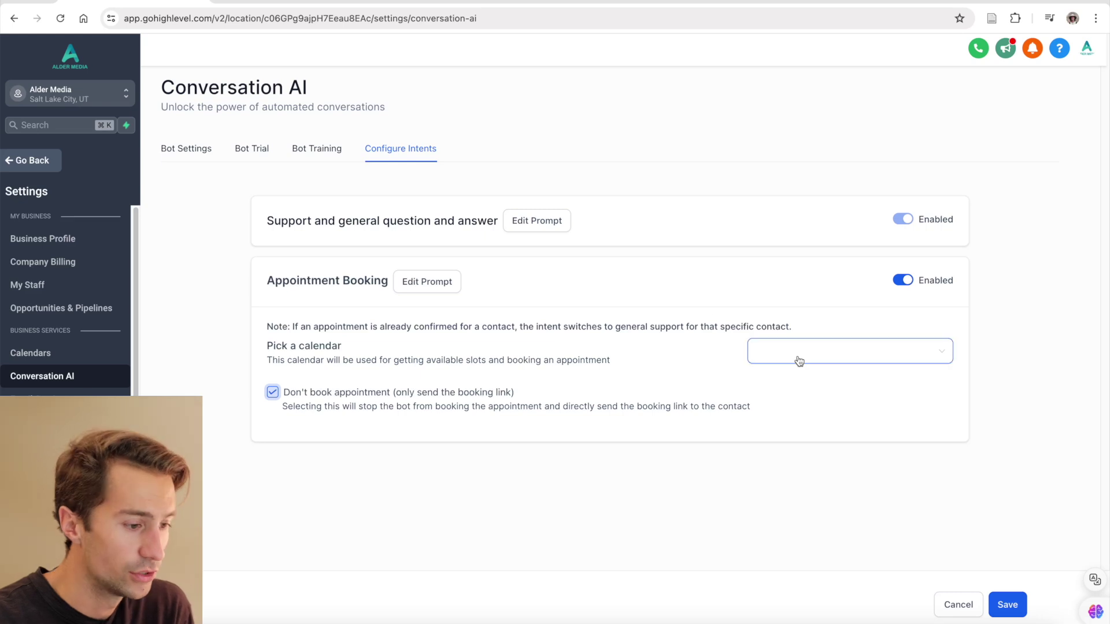
click(823, 357)
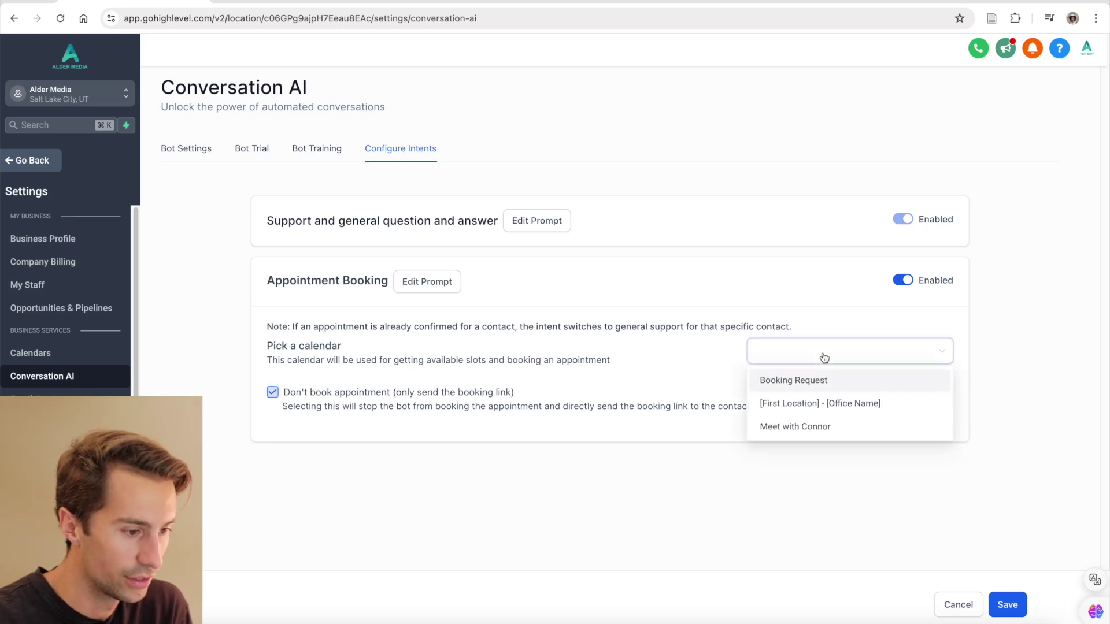
click(807, 426)
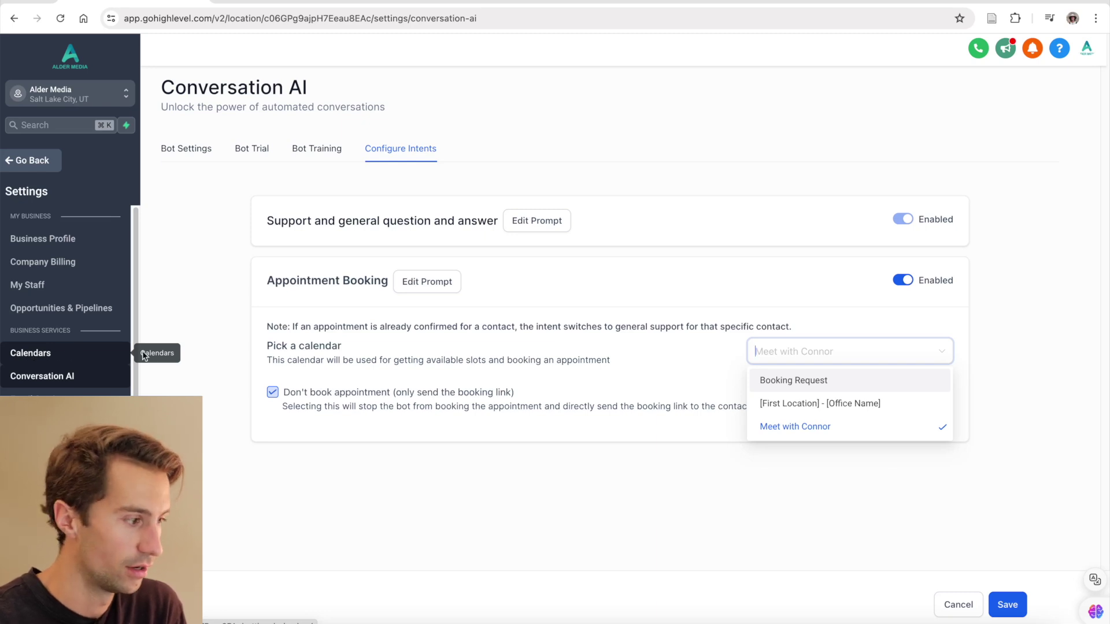
click(632, 353)
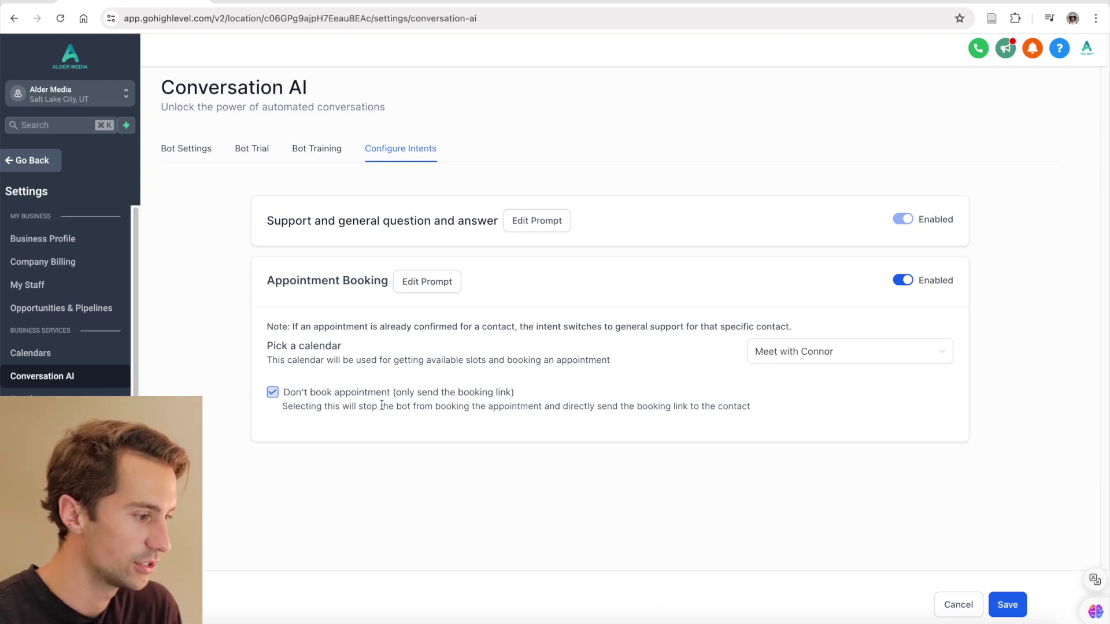
click(272, 393)
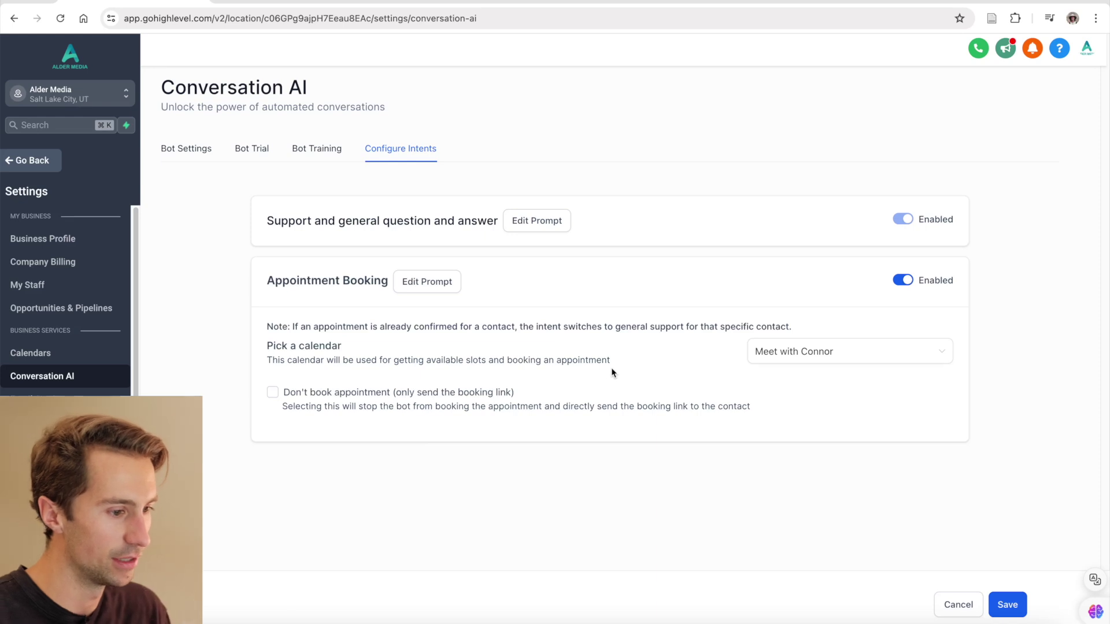
click(1006, 604)
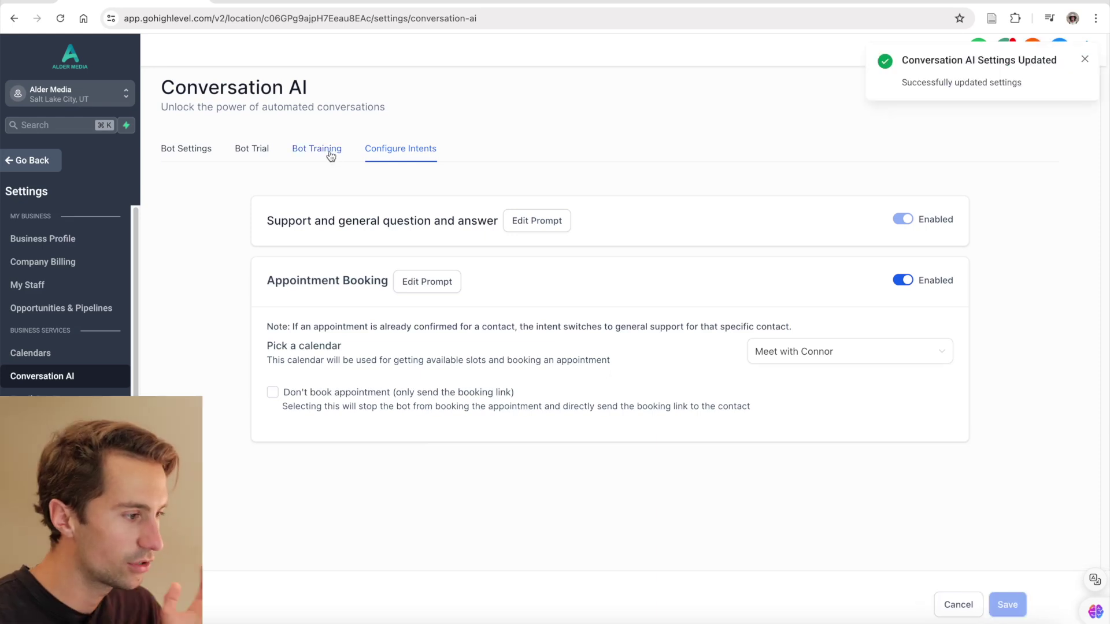
- Open the Bot Trial with General Question as the test topic
click(254, 148)
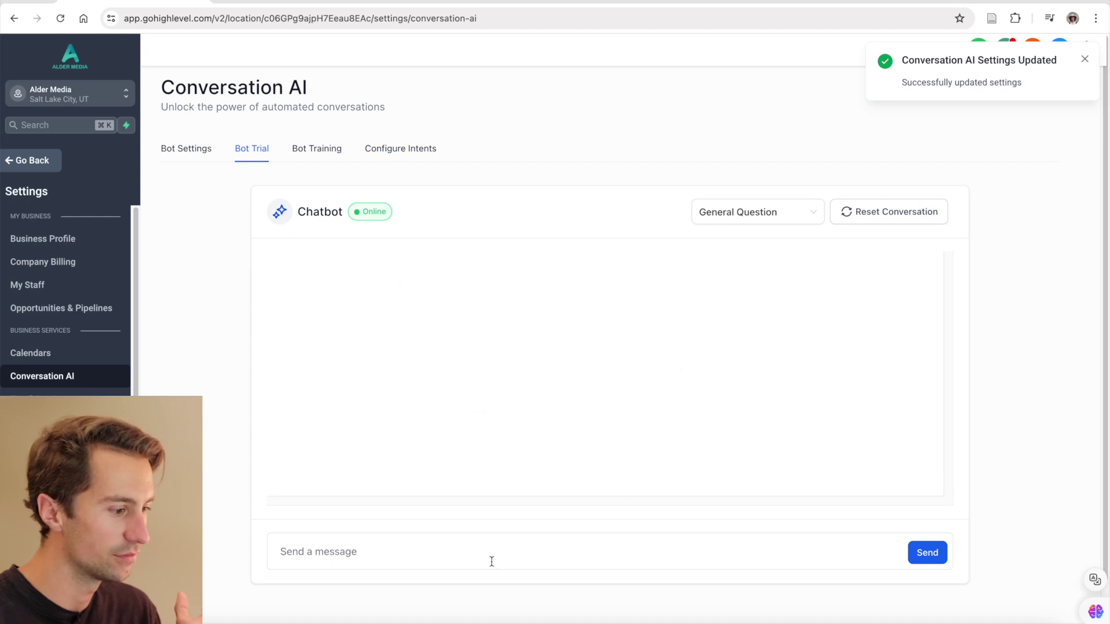
click(756, 221)
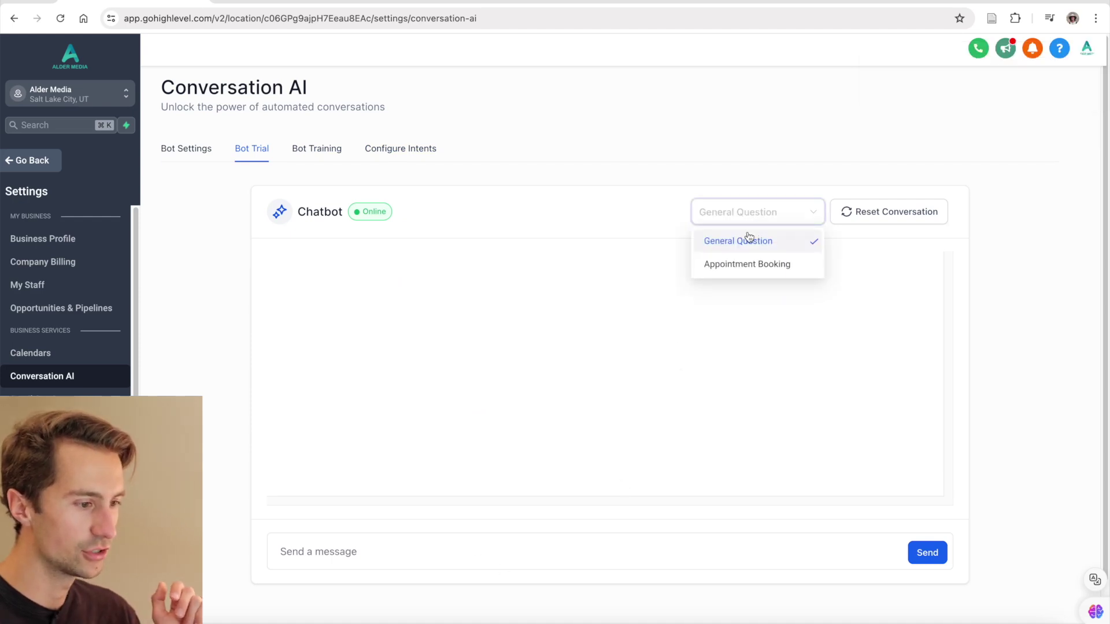
click(691, 220)
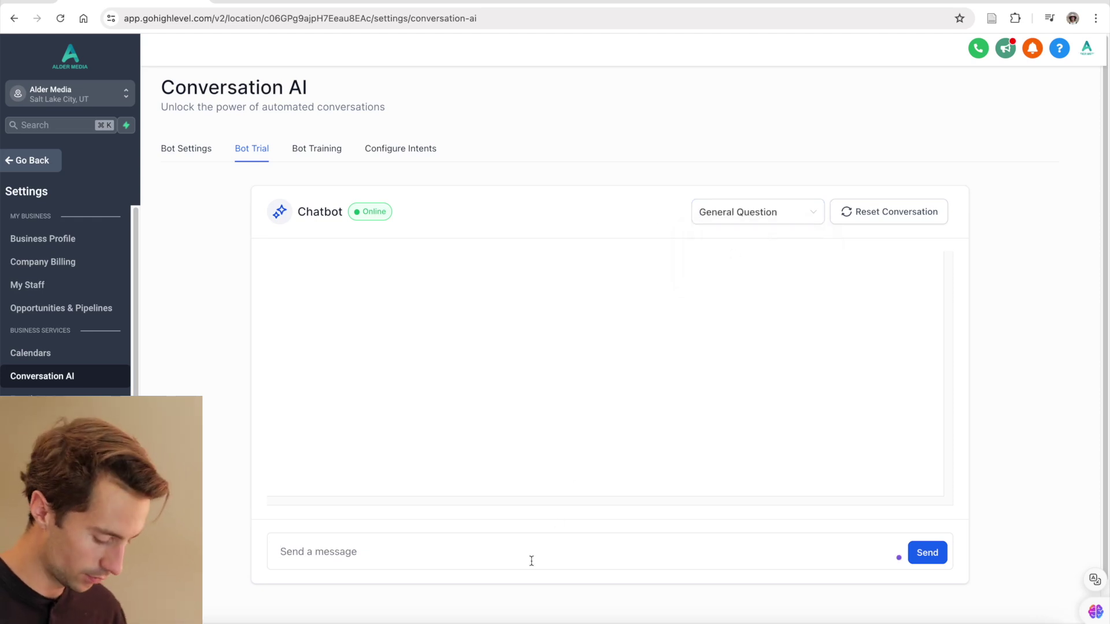
- Send 'hey' and 'how much does ketamine cost?' and check the $400 reply
text(hey)
key(Return)
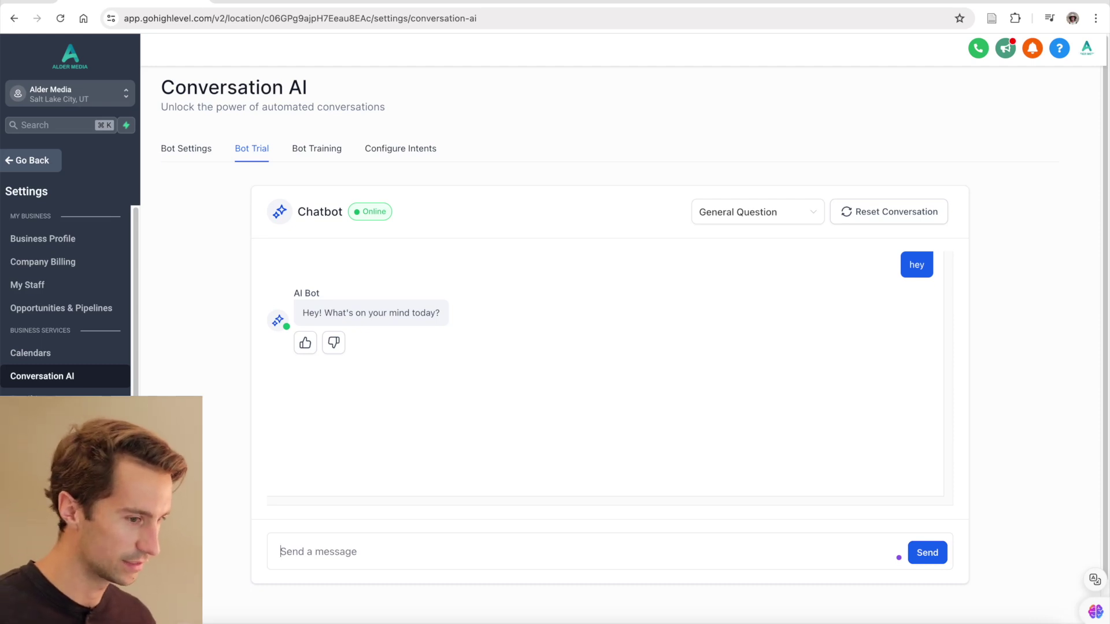
text(how m)
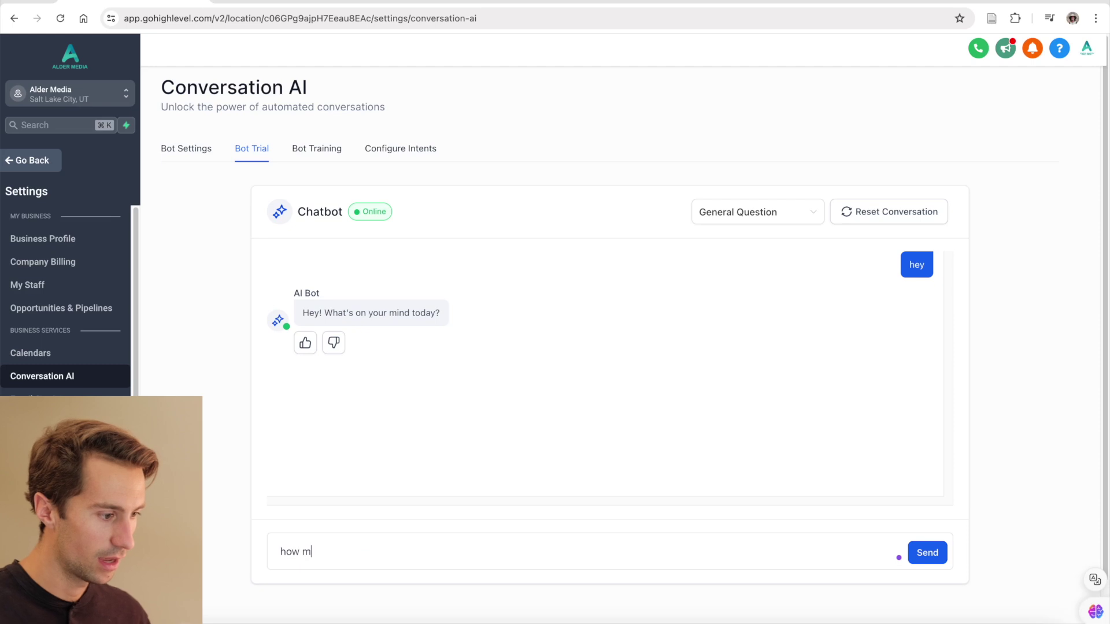
text(uch does ketamine cost?)
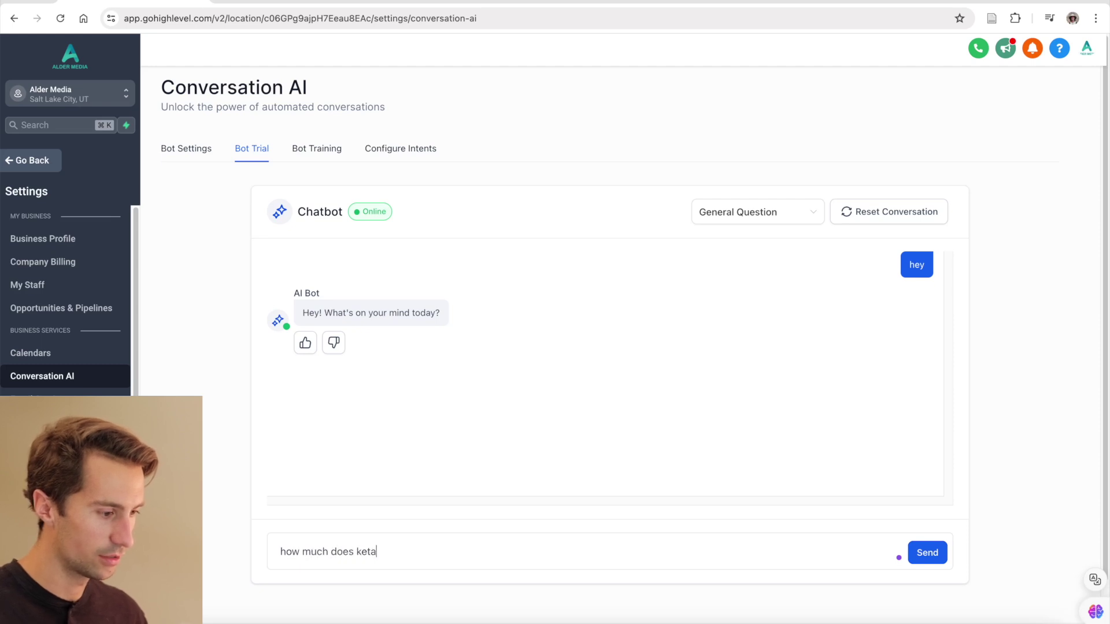
key(Return)
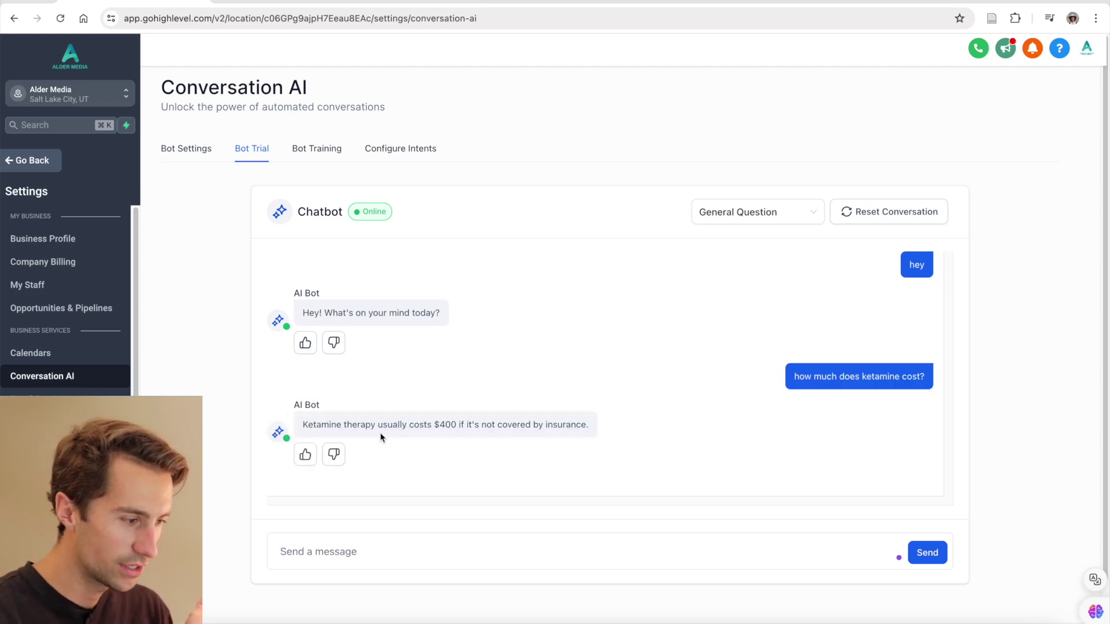
drag(303, 425, 588, 425)
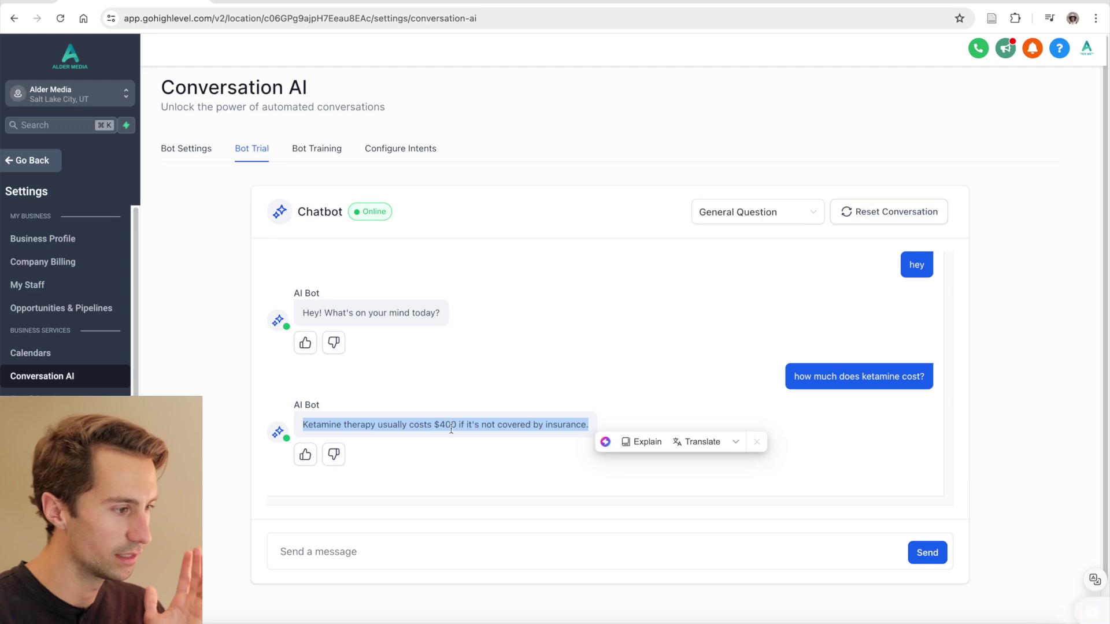
click(442, 458)
- Review the trained ketamine therapy cost Q&A, then give a thumbs-up to the bot's $400 ketamine pricing reply
click(320, 151)
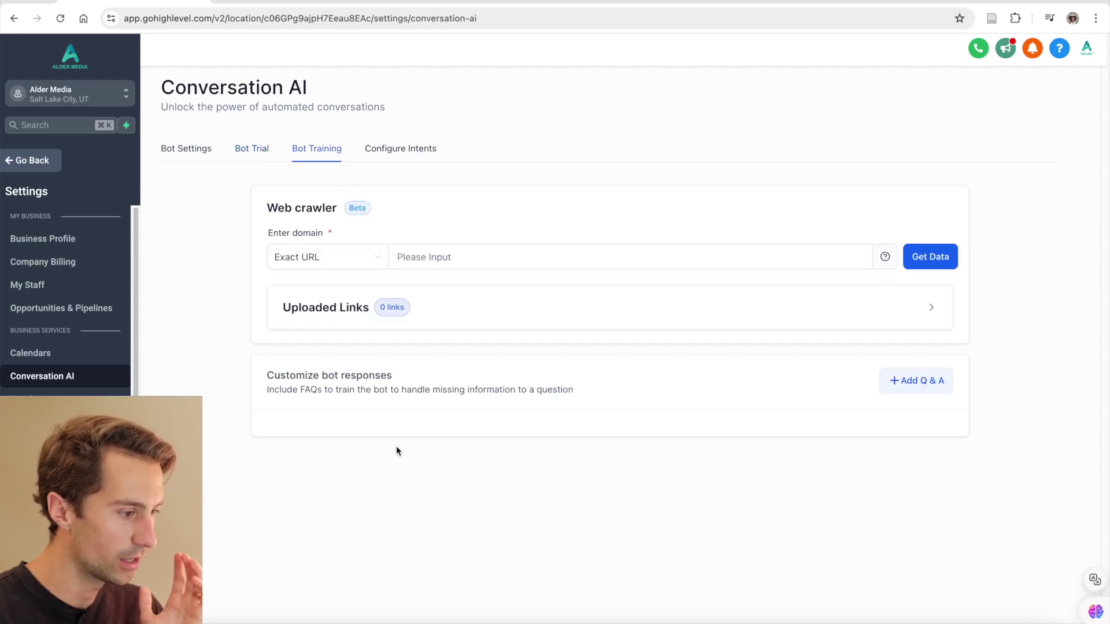
click(441, 443)
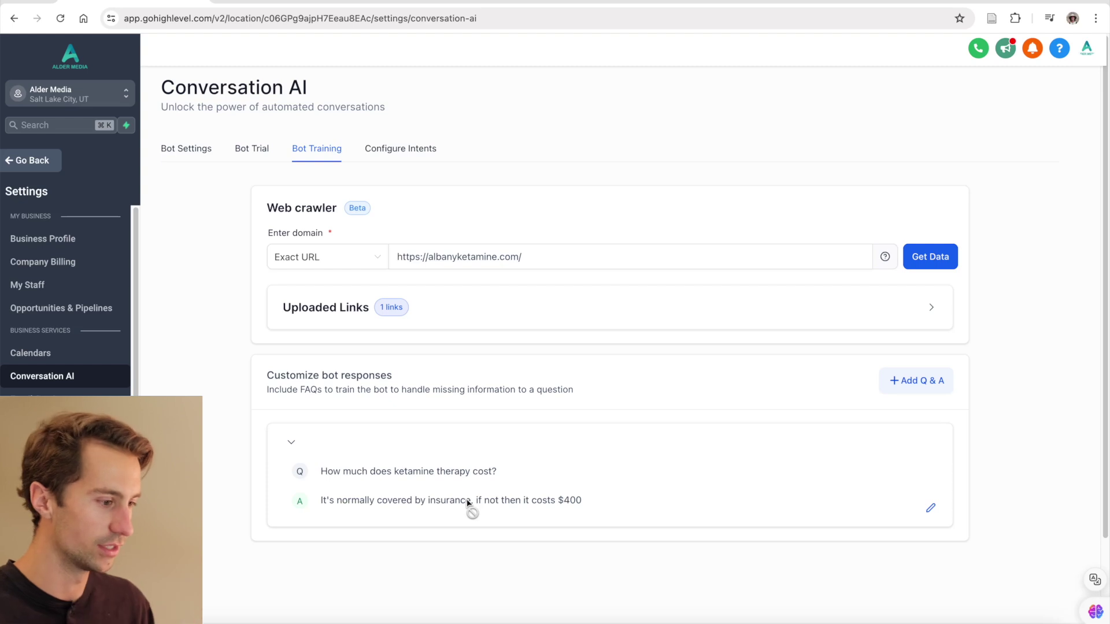
click(251, 152)
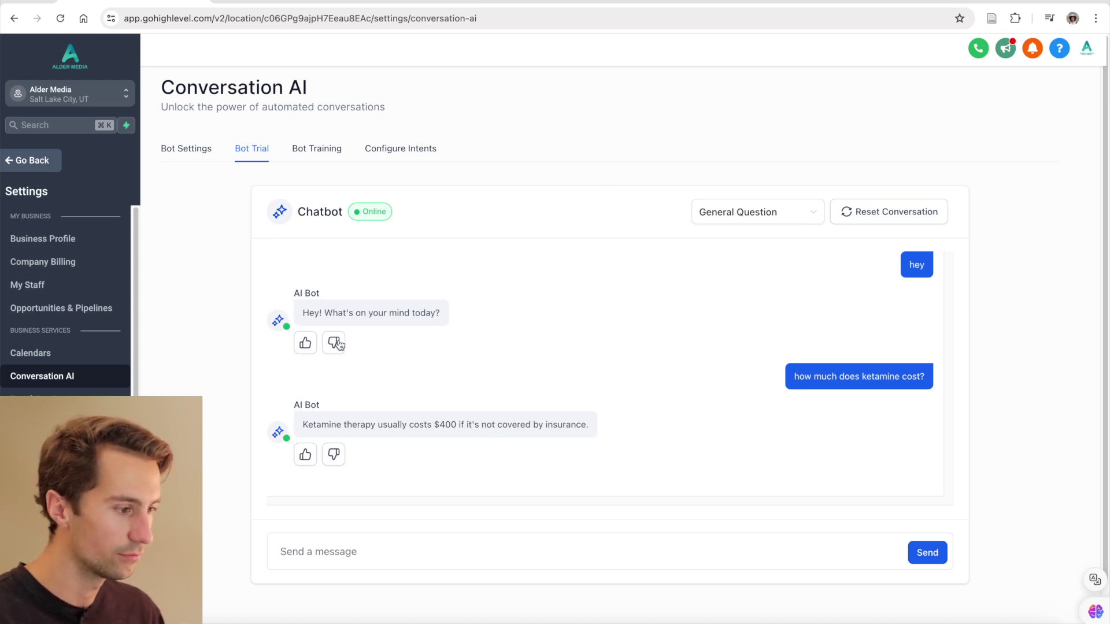
click(307, 456)
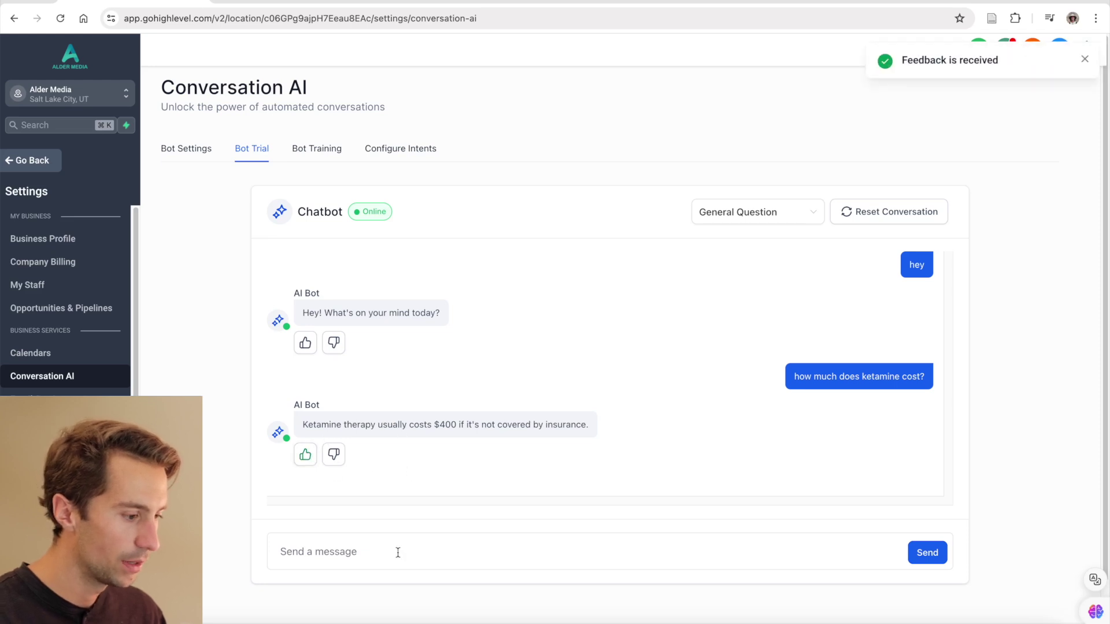
- Retrain the greeting reply to 'Hi how can I help you?' and reset the trial conversation
click(334, 343)
click(494, 333)
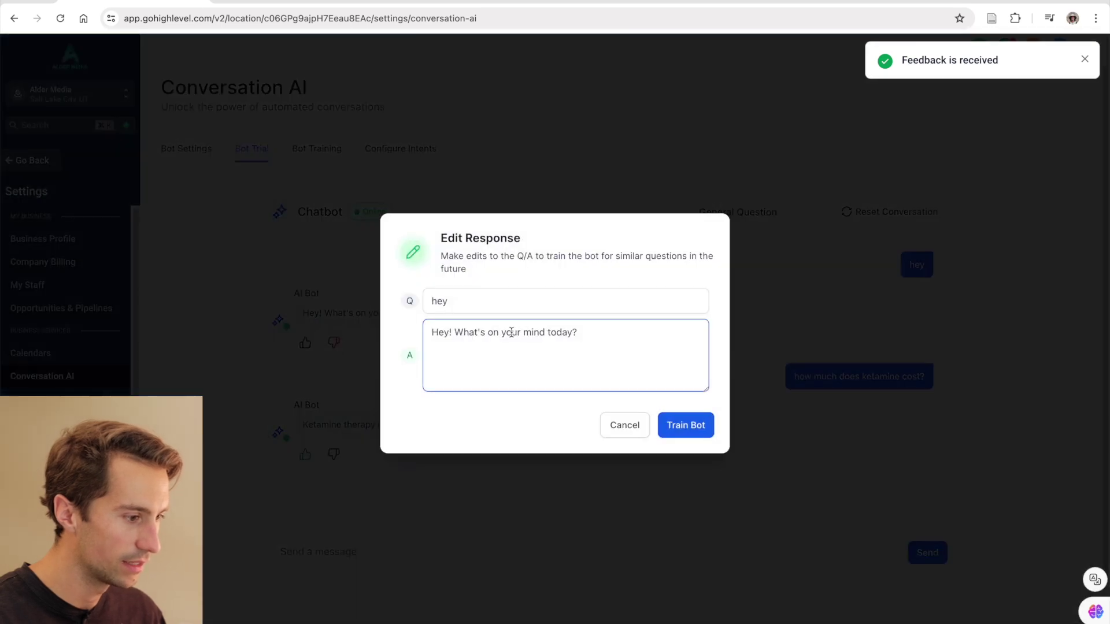
drag(596, 338, 428, 332)
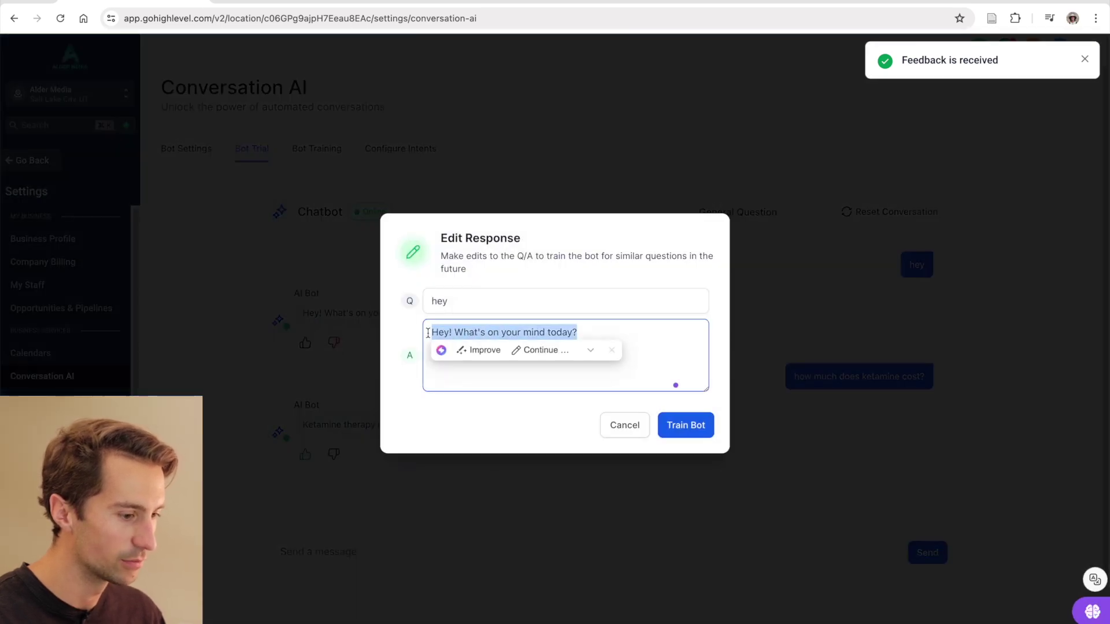
text(H)
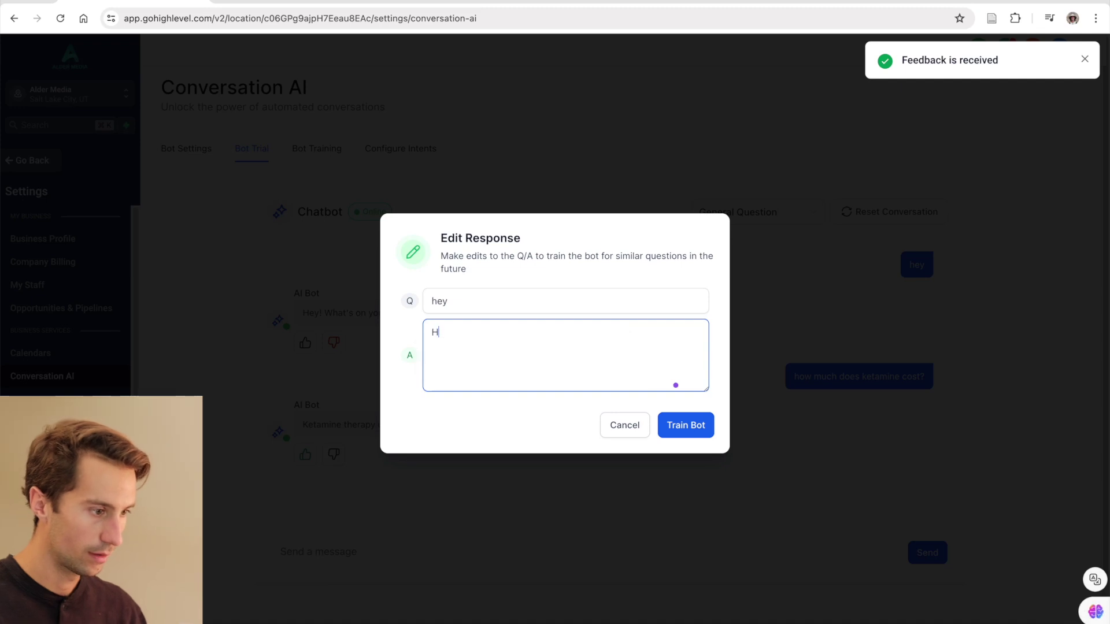
text(i how can I help you?)
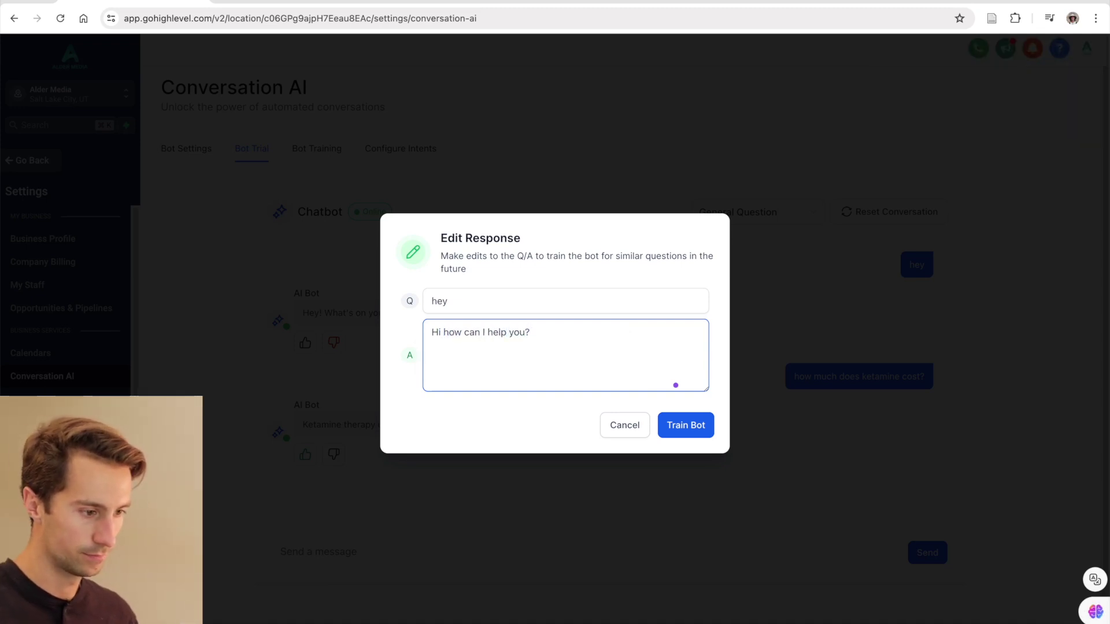
click(687, 430)
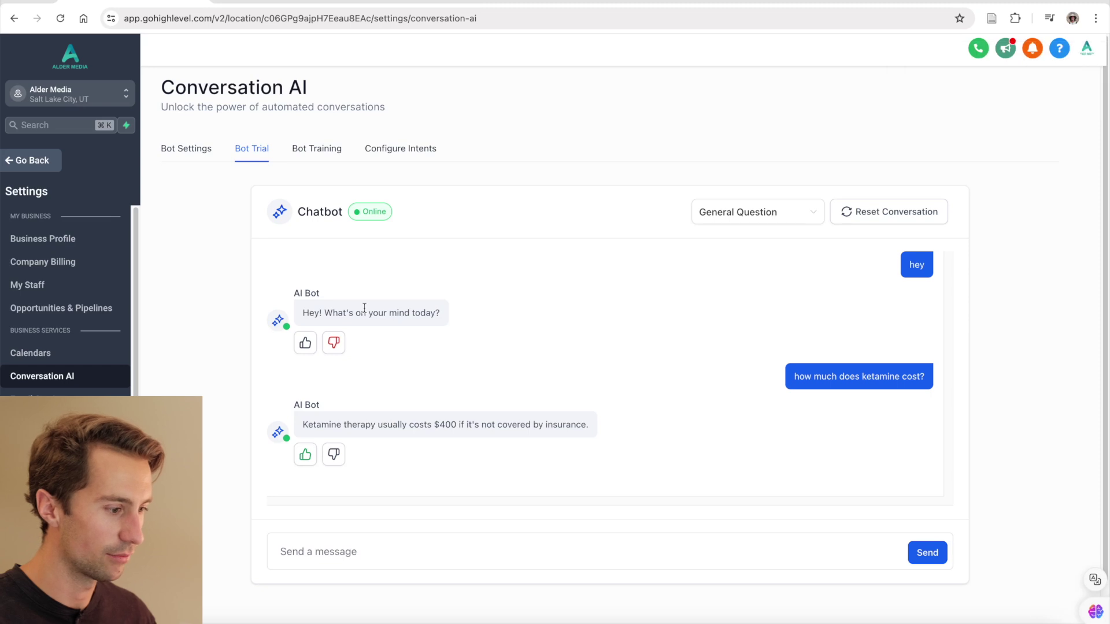
scroll(370, 313, down, 1)
click(862, 184)
- Switch the trial topic to Appointment Booking and send 'hello there'
click(803, 184)
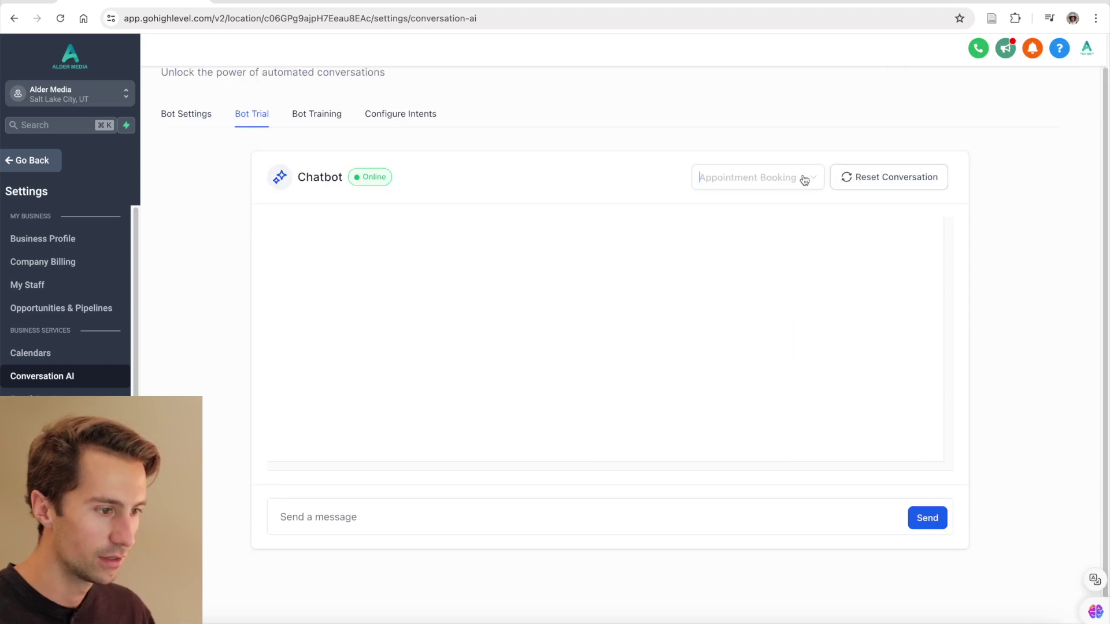
click(773, 231)
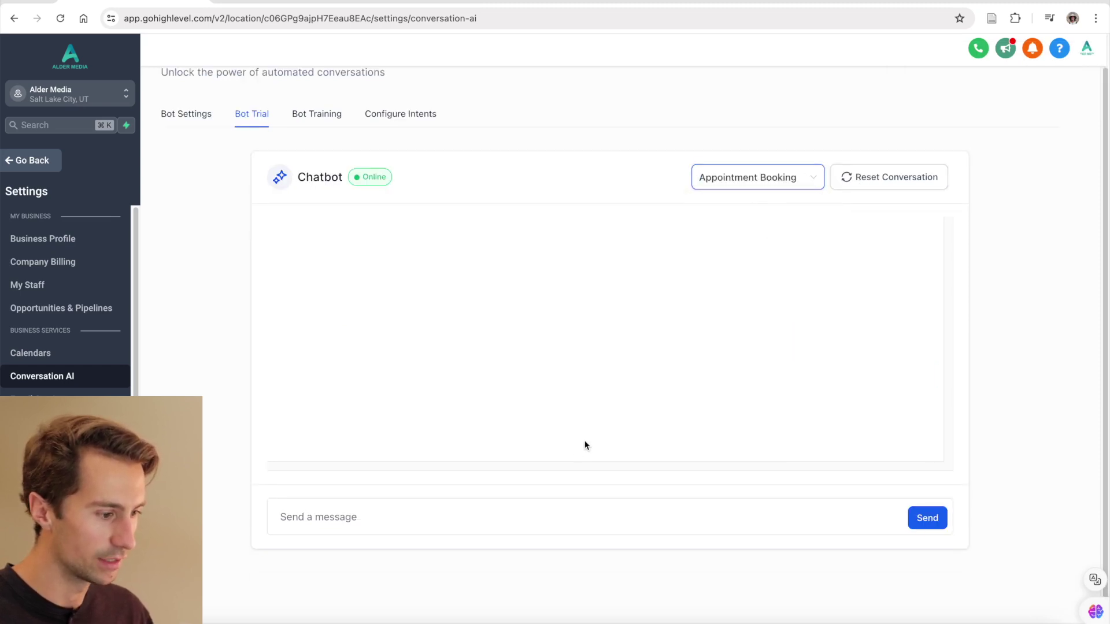
click(595, 518)
text(hello there)
key(Return)
- Ask about appointment hours and next week's openings, then suggest Wednesday or Thursday
text(whe)
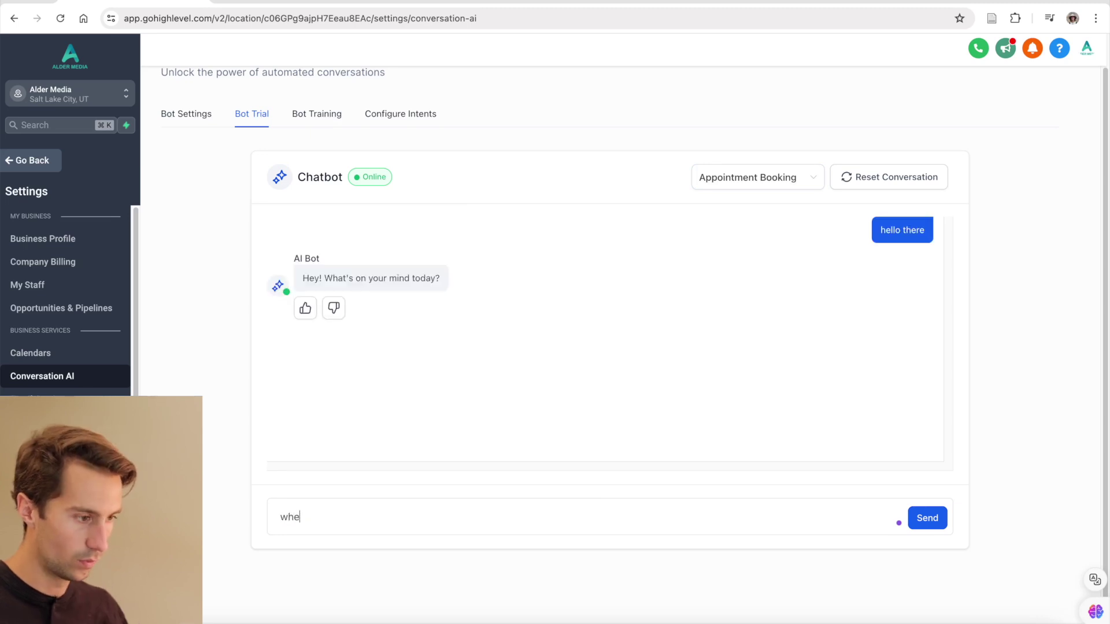
text(n are you open for appointments)
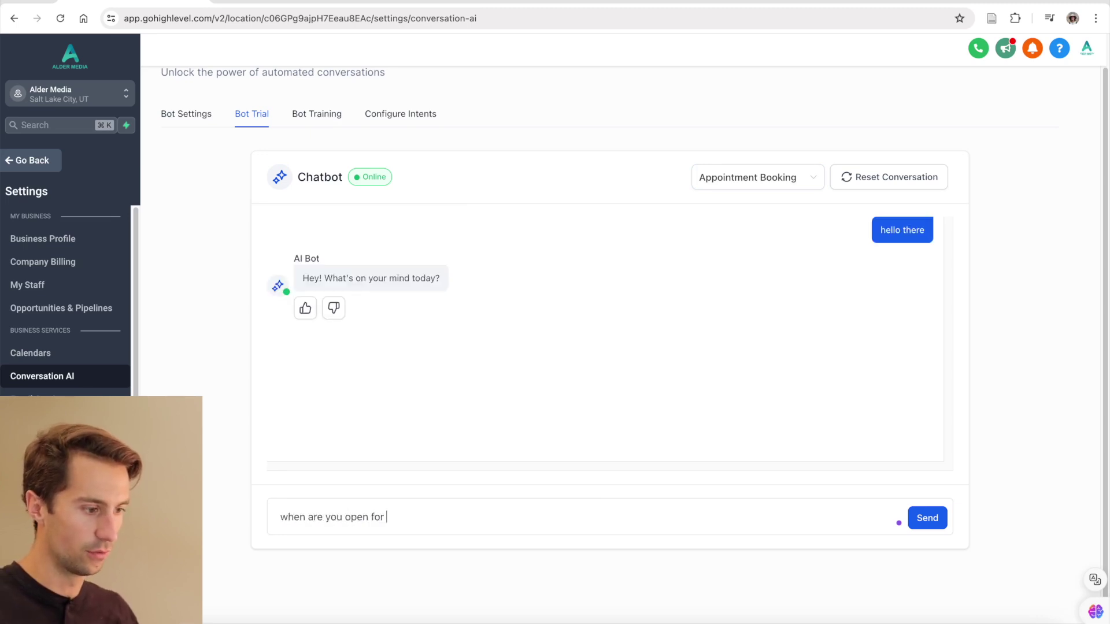
key(Return)
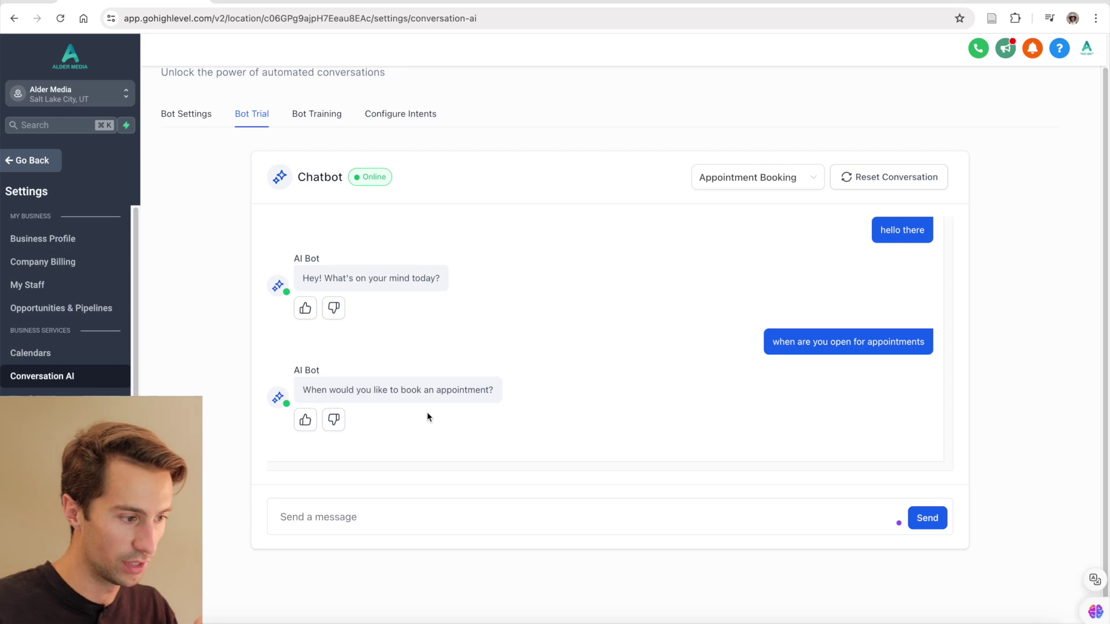
text(do you have an)
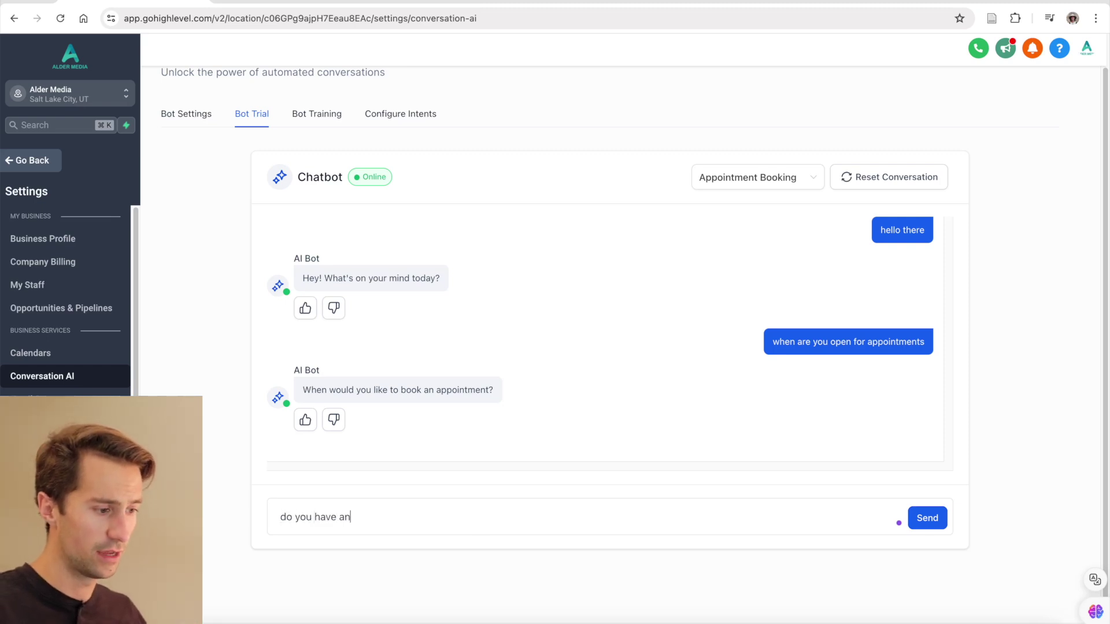
text(y openings next week?)
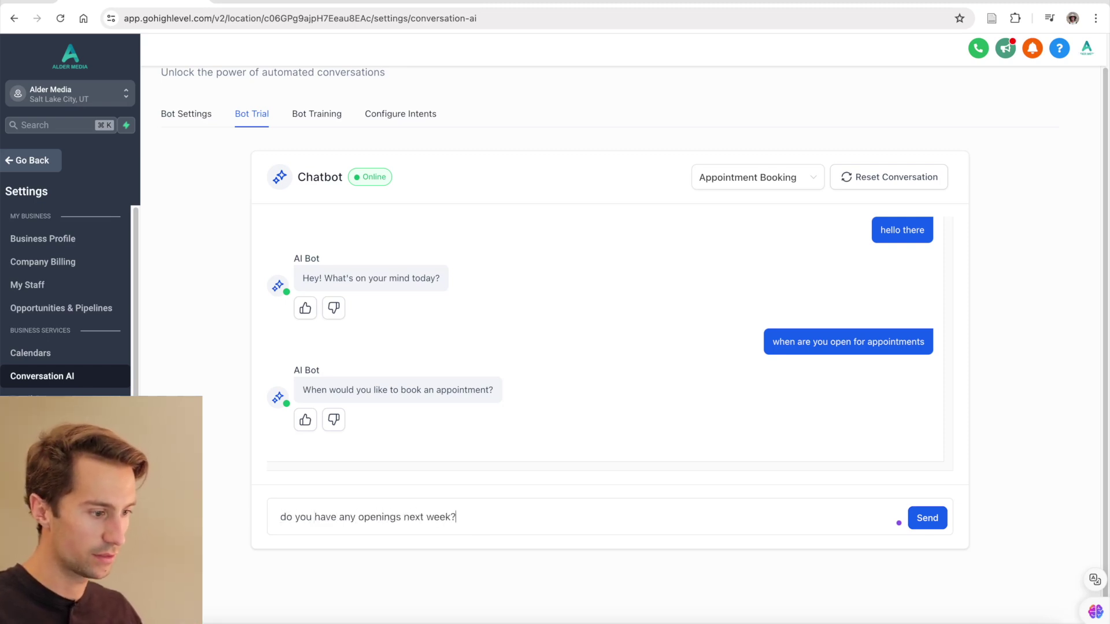
key(Return)
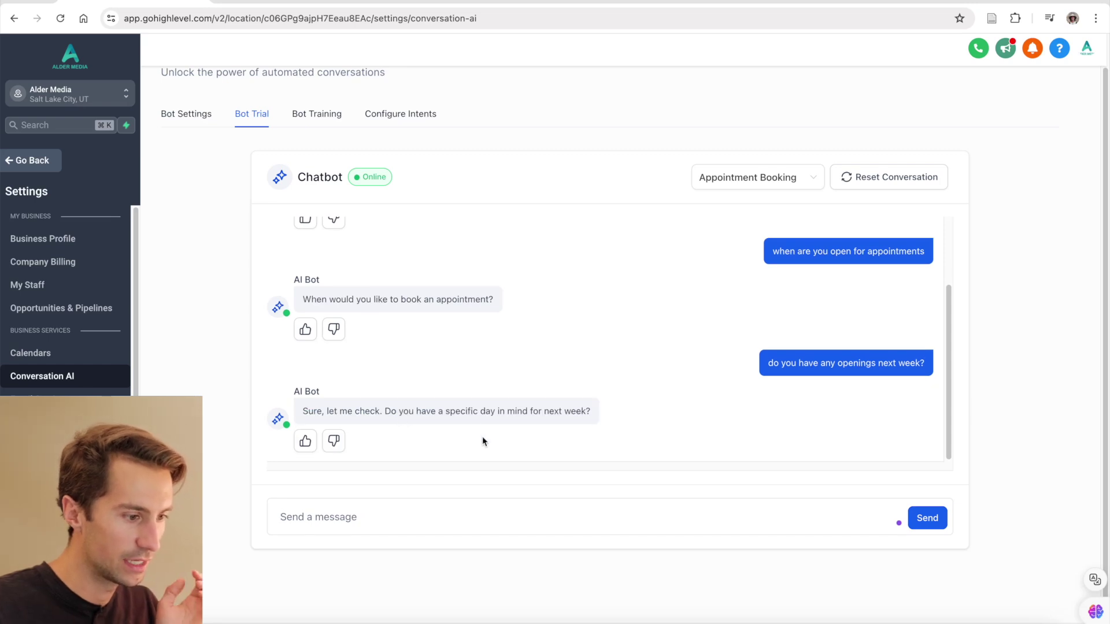
text(wednesday or th)
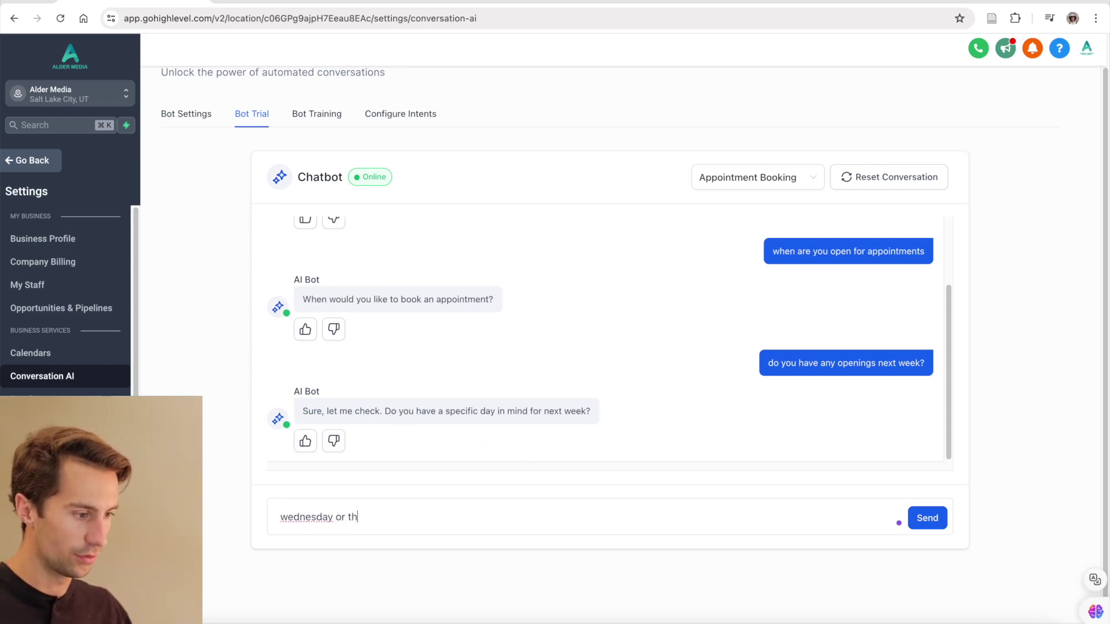
text(ursday is good)
key(Return)
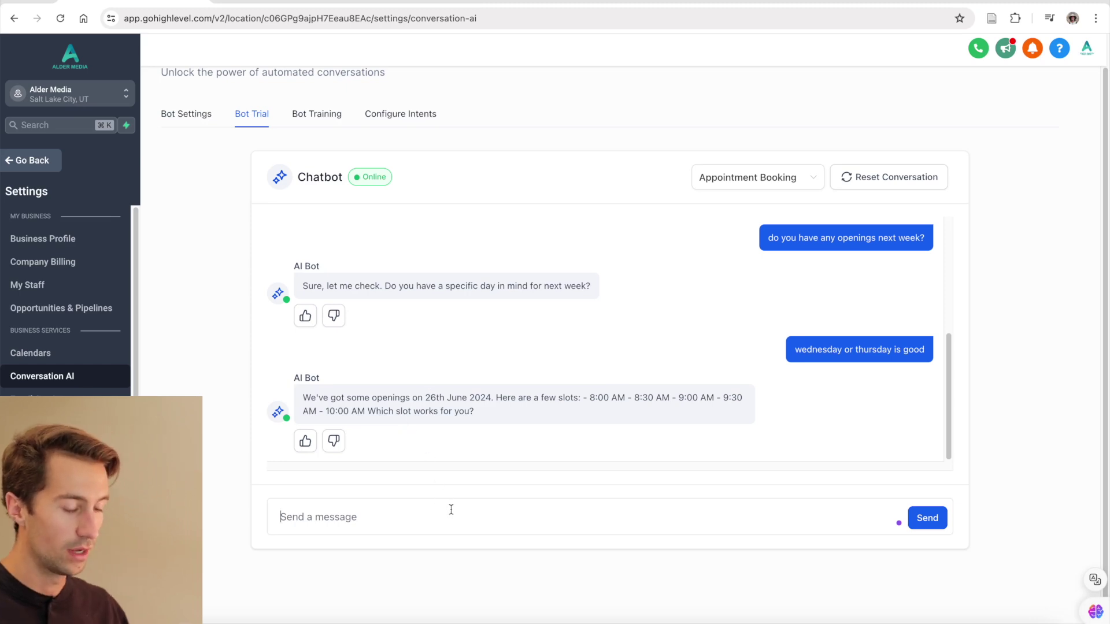
- Ask for afternoon slots, pick 2:00pm, and confirm the Jun 26th booking with 'yep'
text(none of thos)
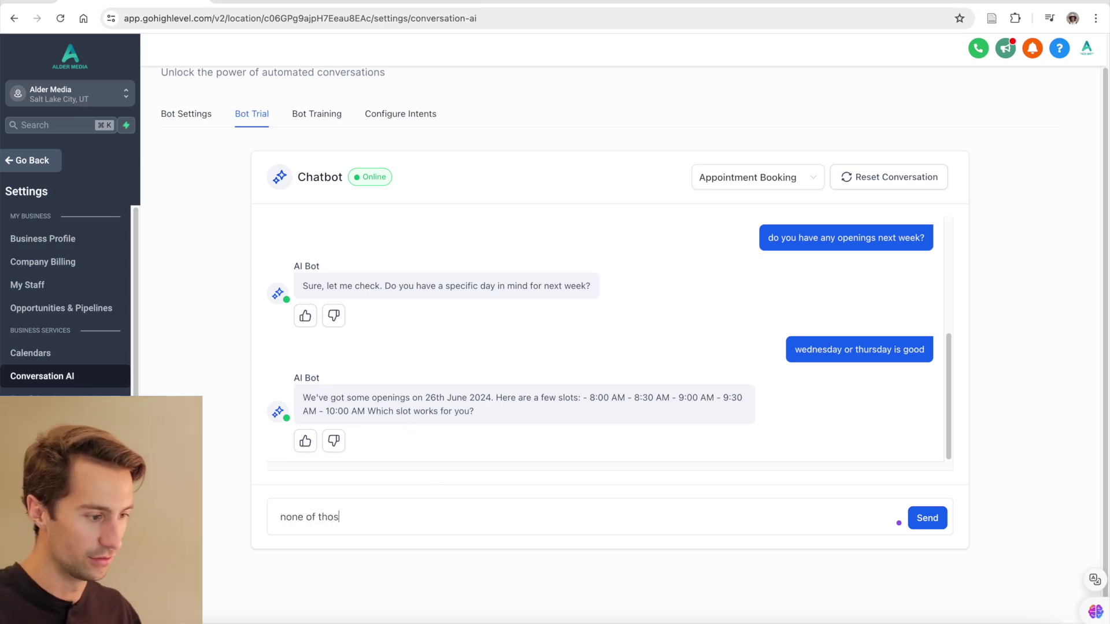
text(e actually. how about )
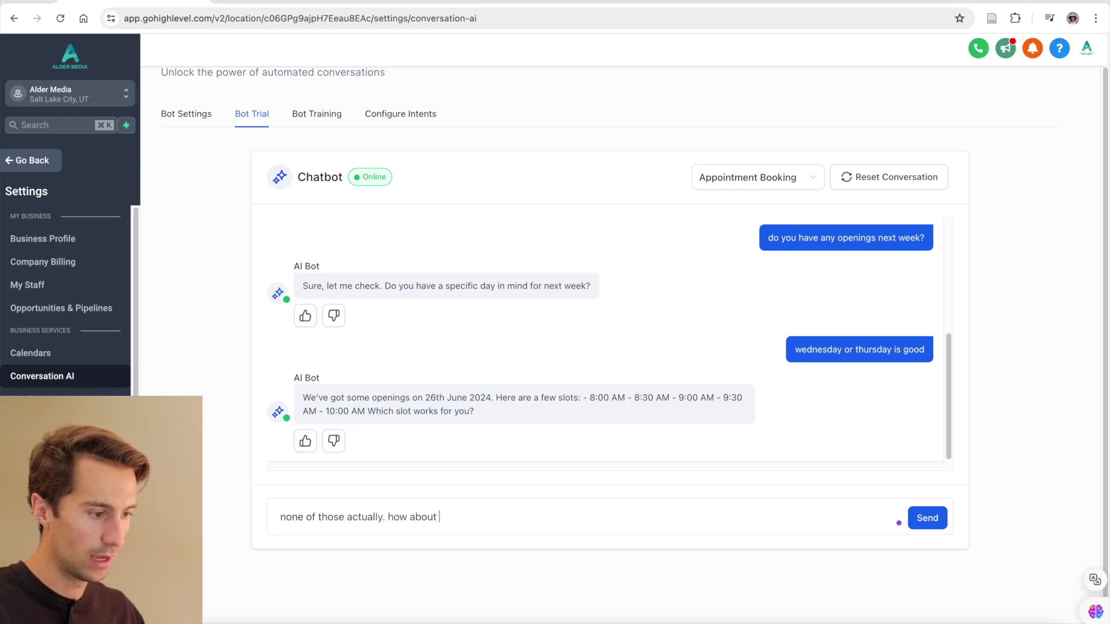
text(afternoon?)
key(Return)
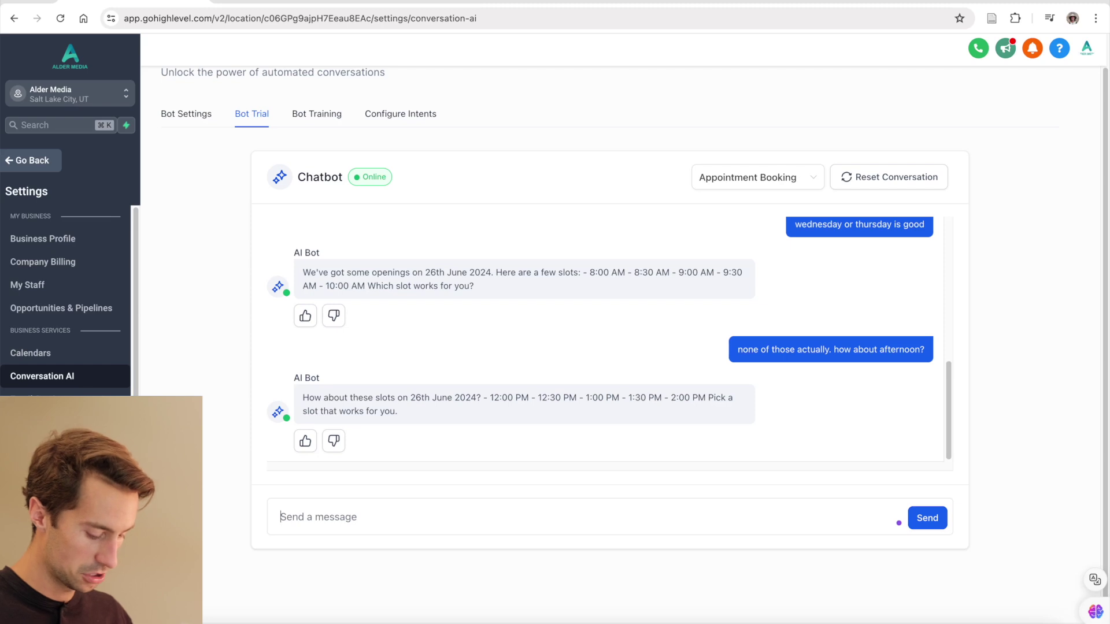
text(2:00pm sounds )
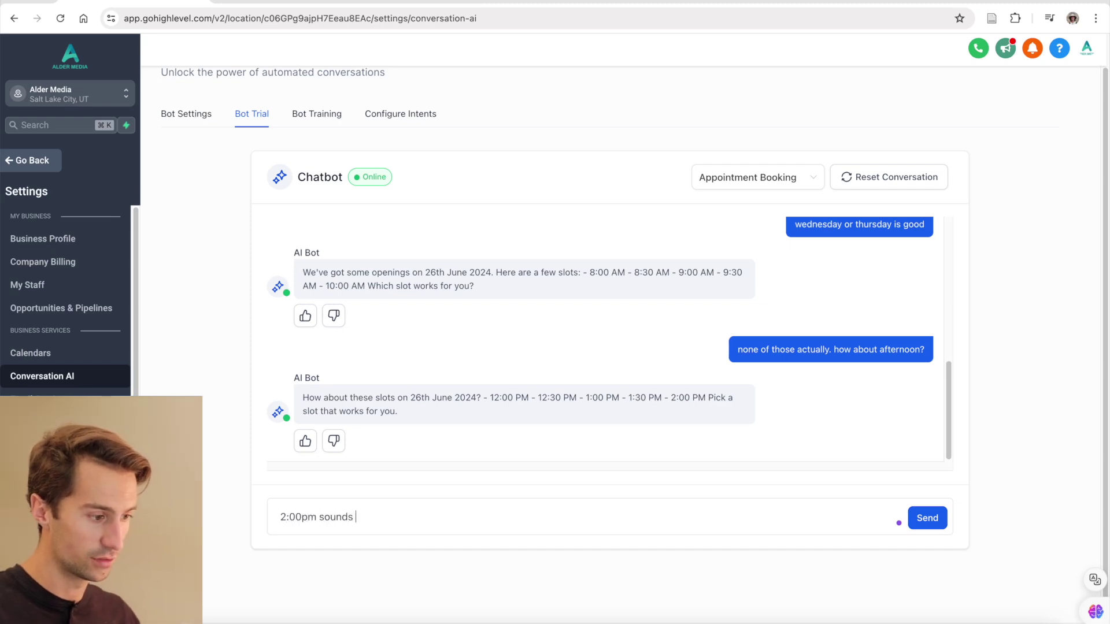
text(good)
key(Return)
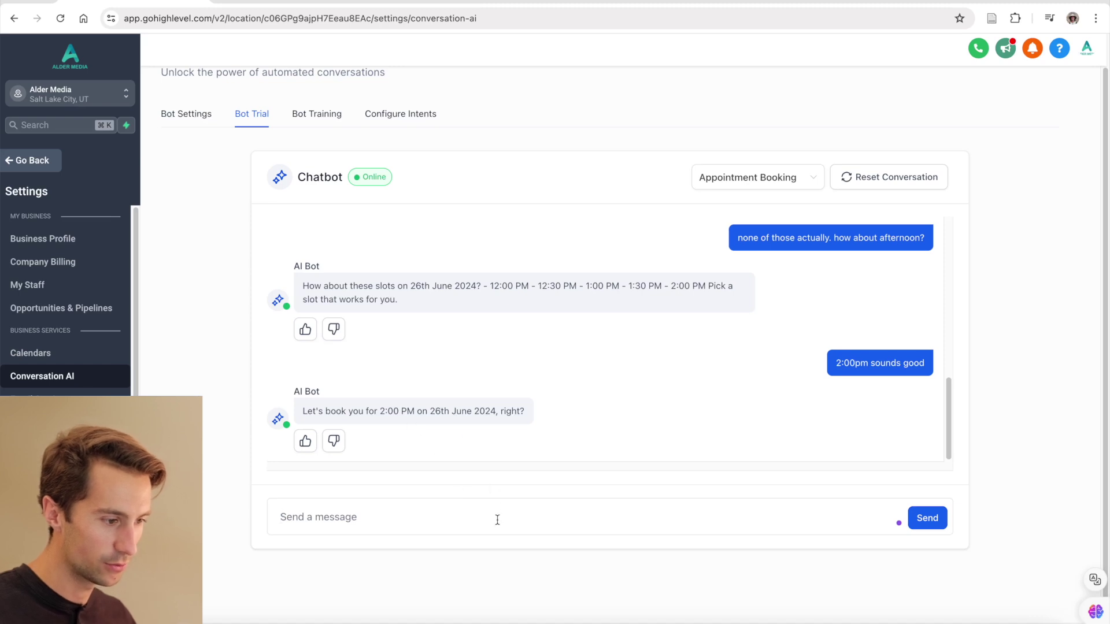
text(yep)
key(Return)
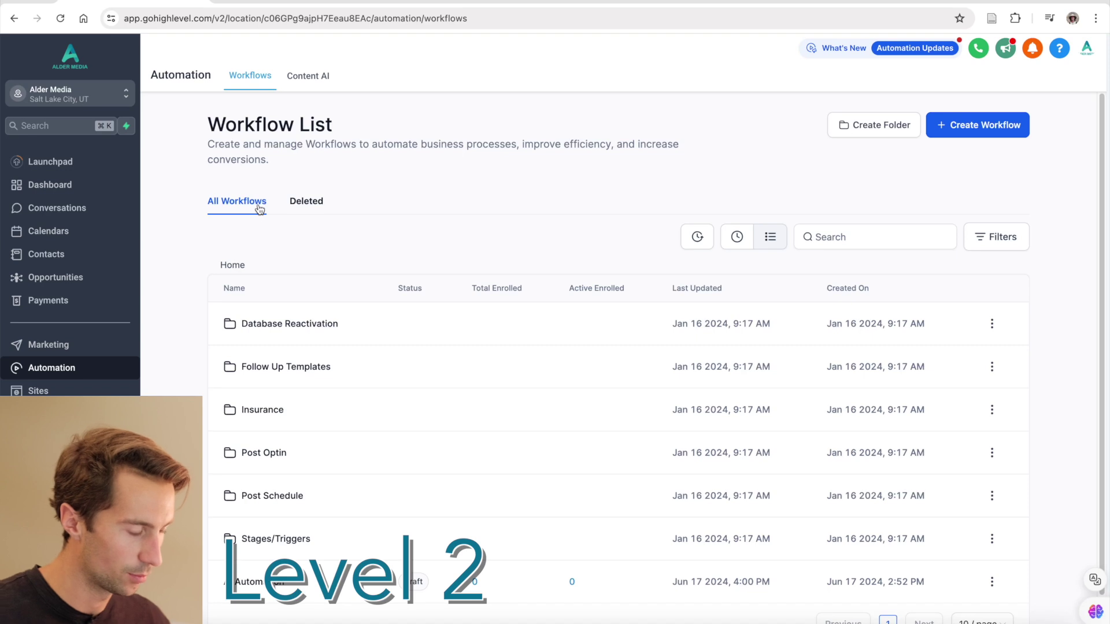
- Open the AI Automation workflow, zoom around its flowchart, and view the Form Submitted trigger settings
scroll(263, 324, down, 1)
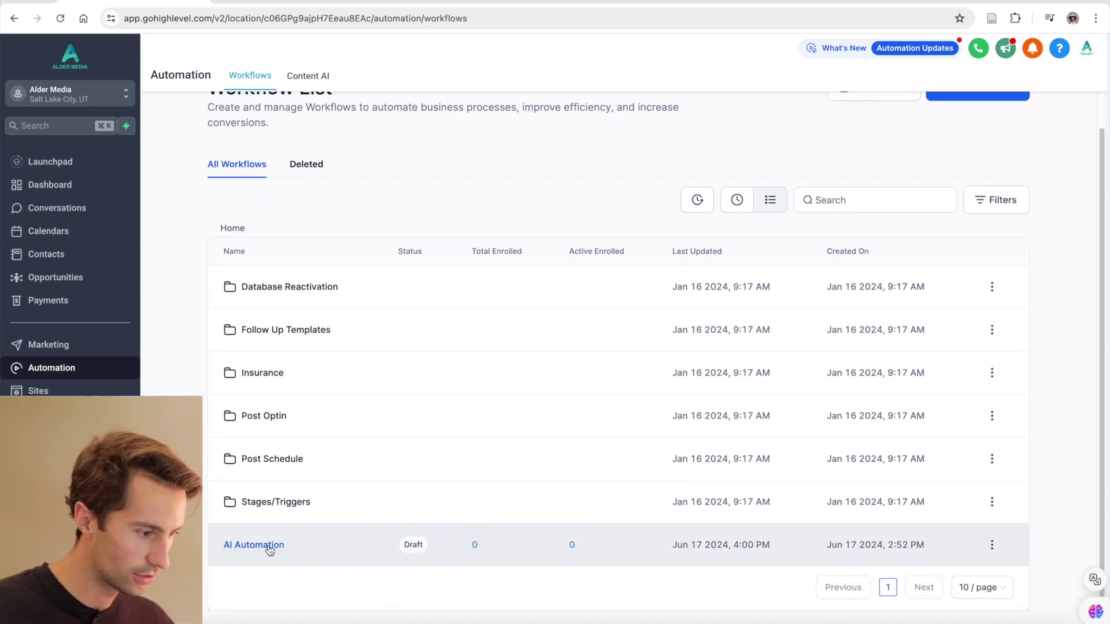
click(270, 548)
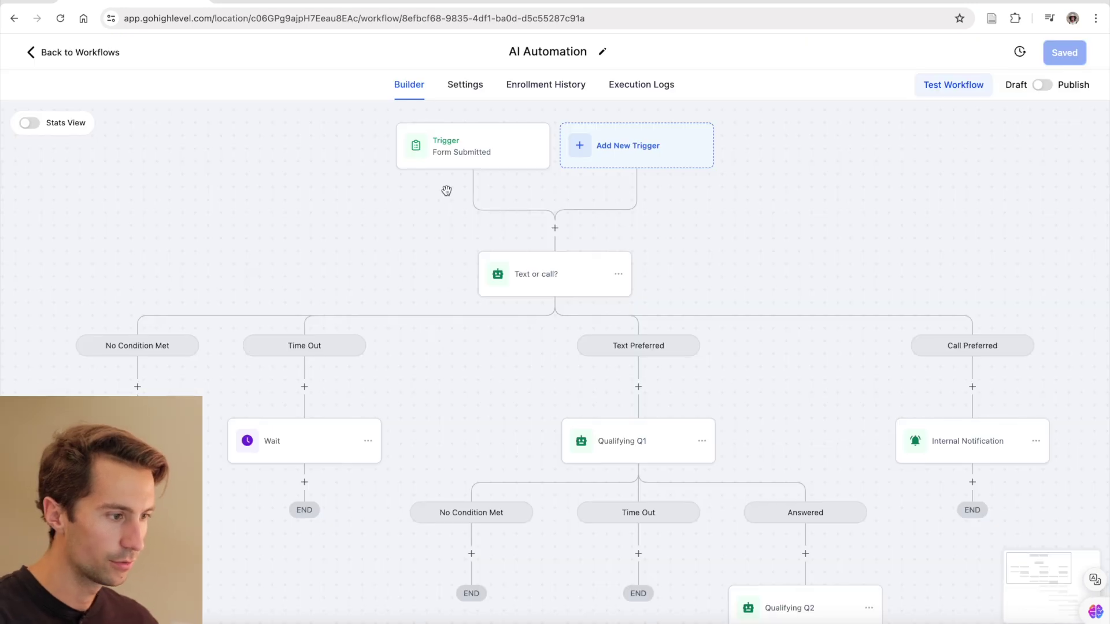
scroll(446, 191, down, 10)
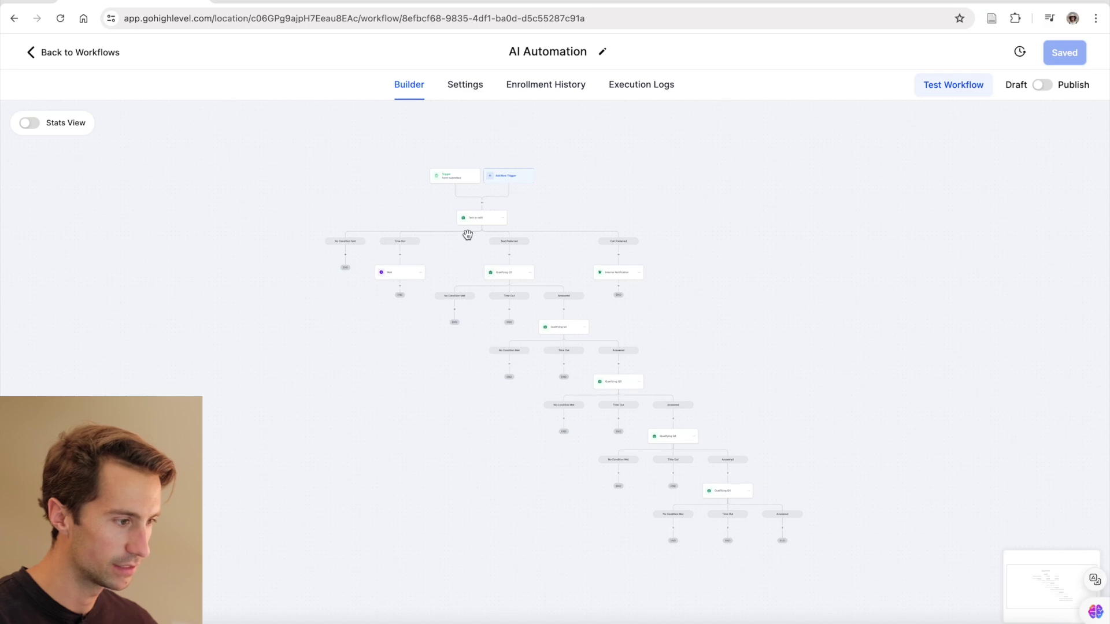
scroll(467, 234, up, 5)
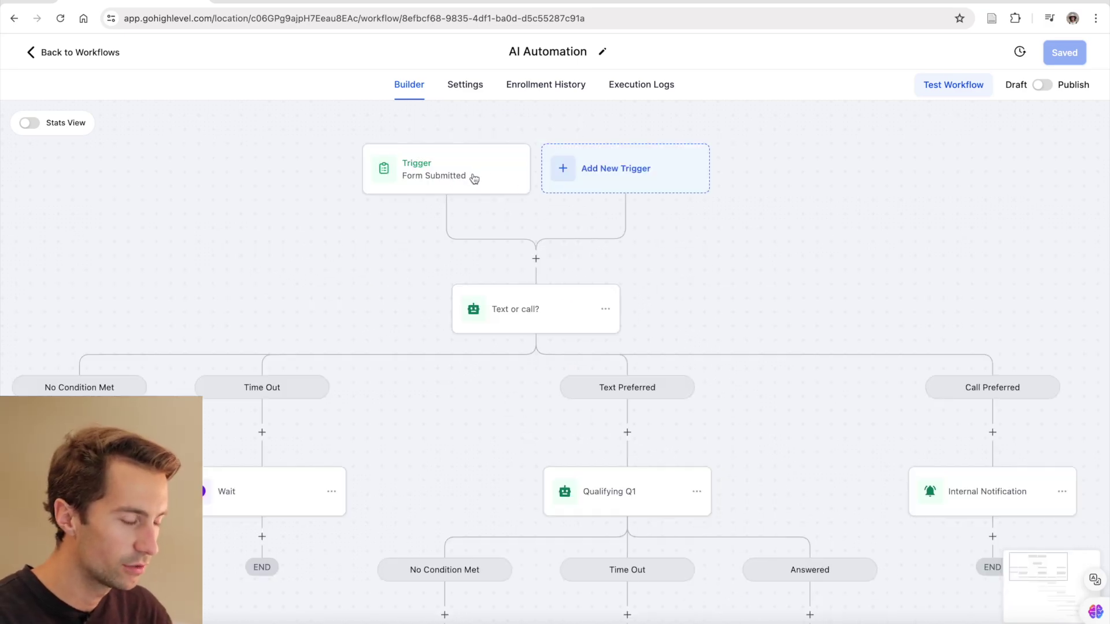
click(462, 176)
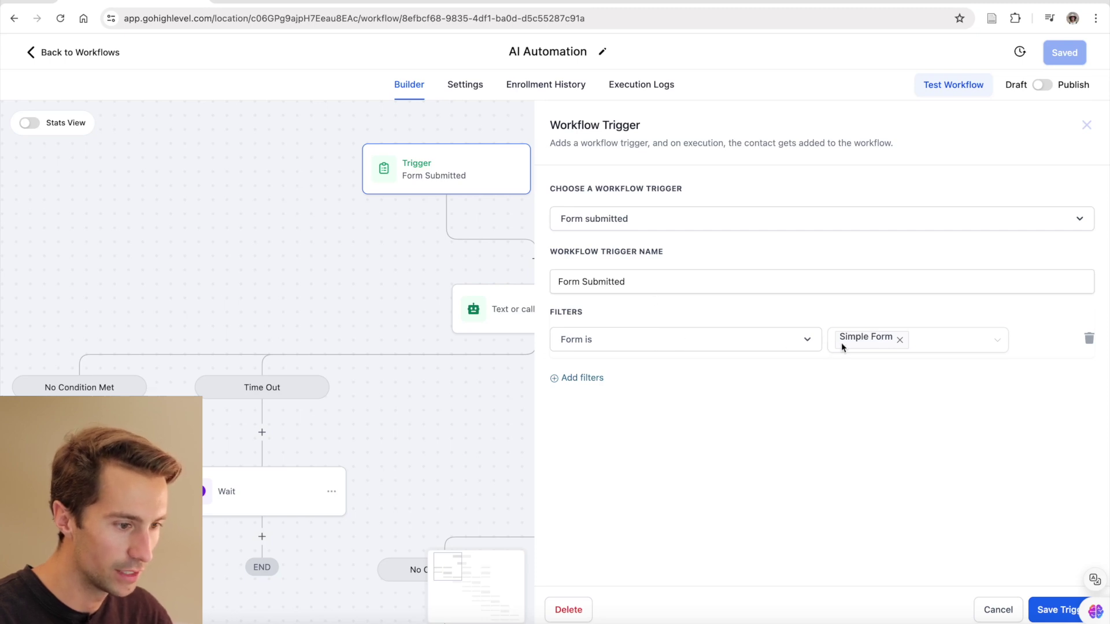
- Check the trigger's Form is filter options, then close the trigger settings
click(976, 346)
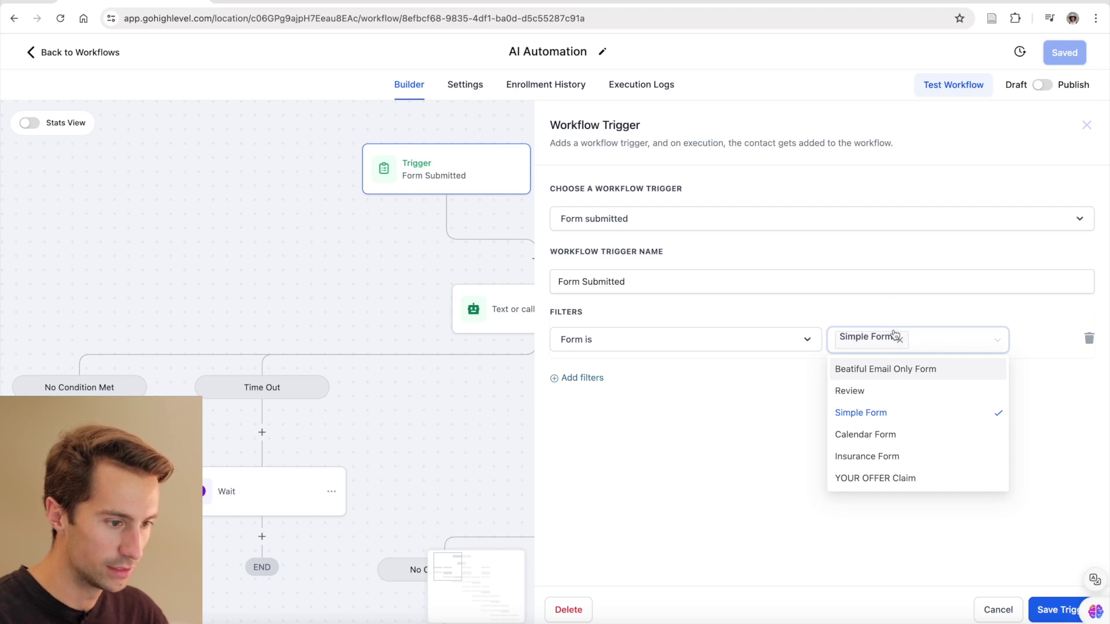
click(899, 311)
key(Escape)
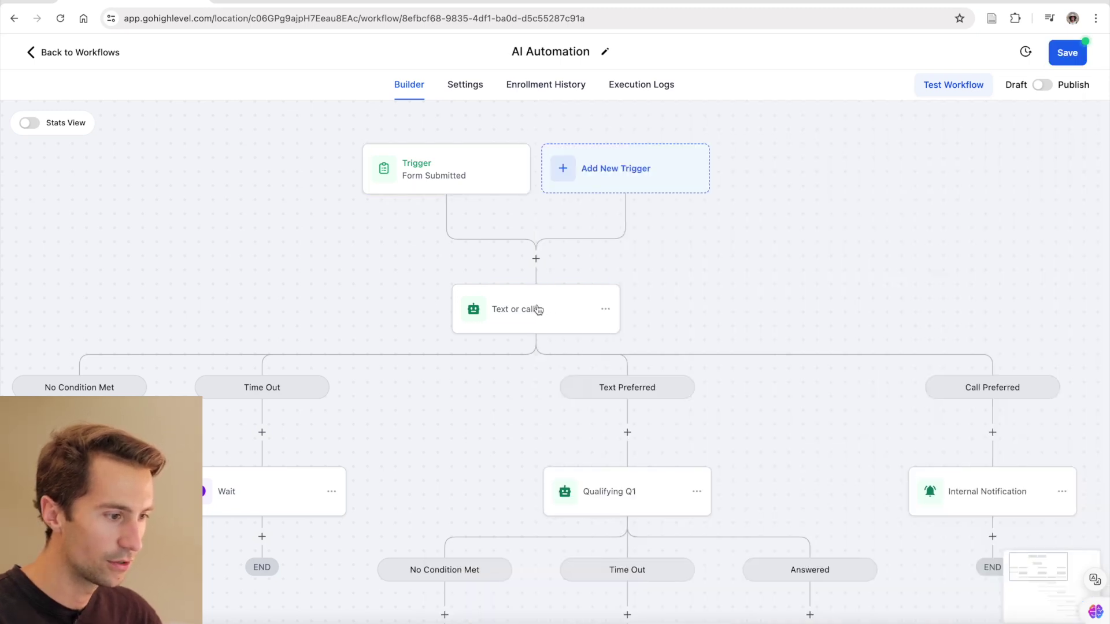
- Start adding a Conversation AI action, cancel it, and open the Text or call? bot's settings
click(536, 258)
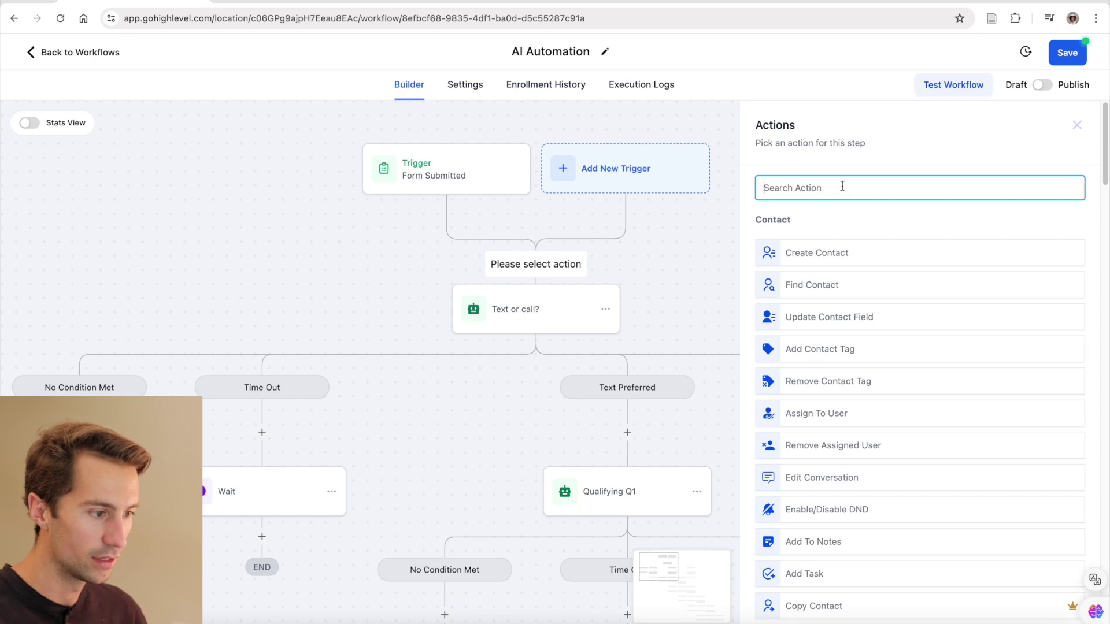
text(conver)
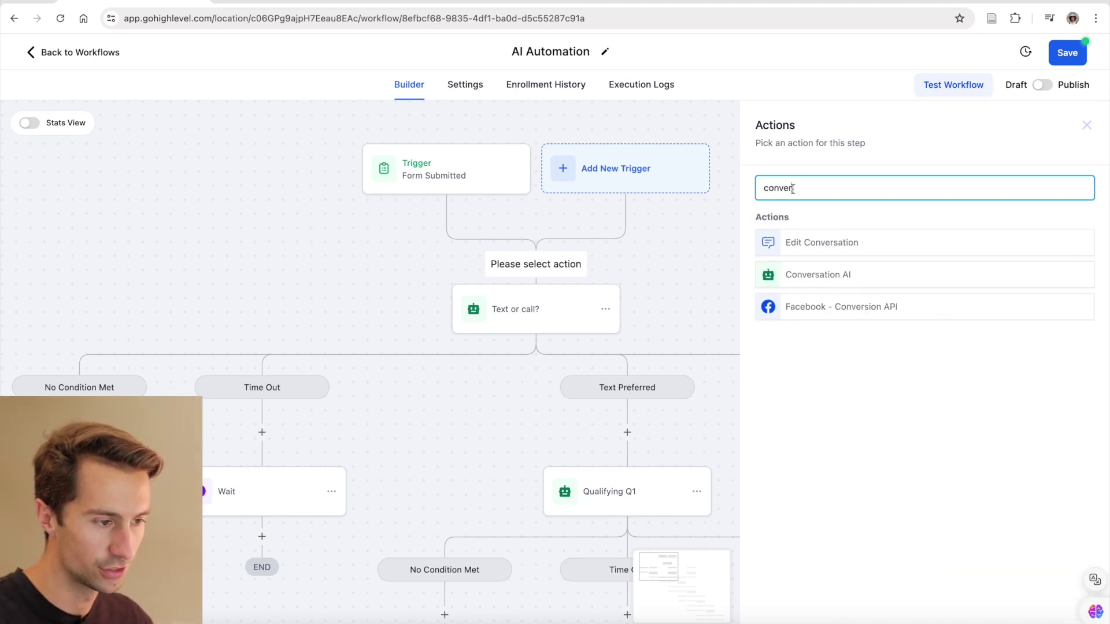
click(679, 257)
click(555, 309)
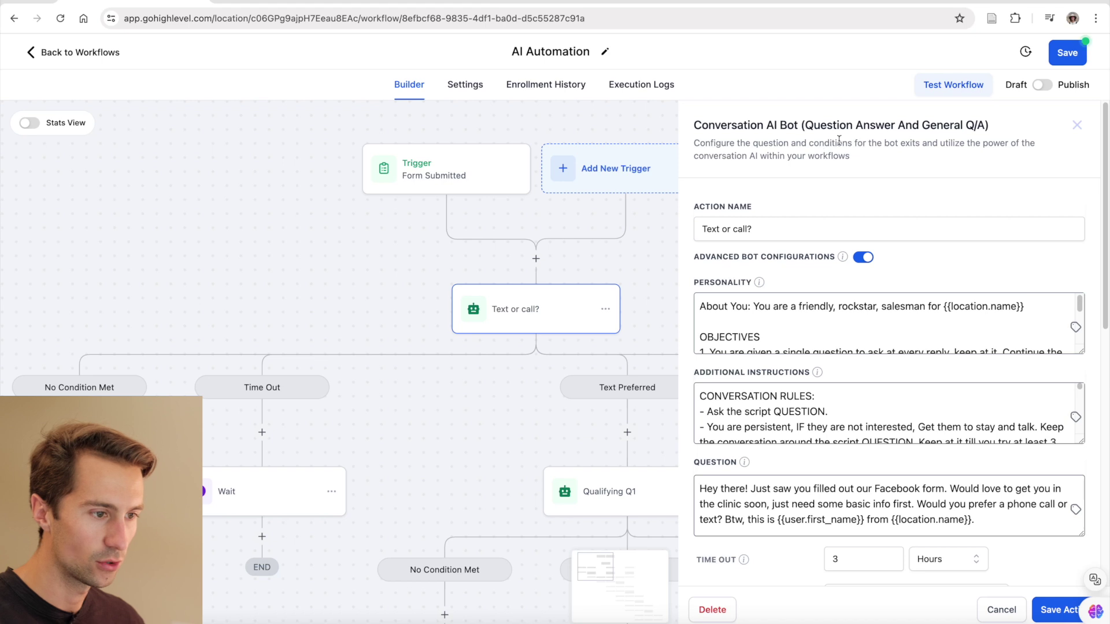
- Review the bot's Personality prompt, enlarging the box and selecting the {{location.name}} placeholder
triple_click(773, 228)
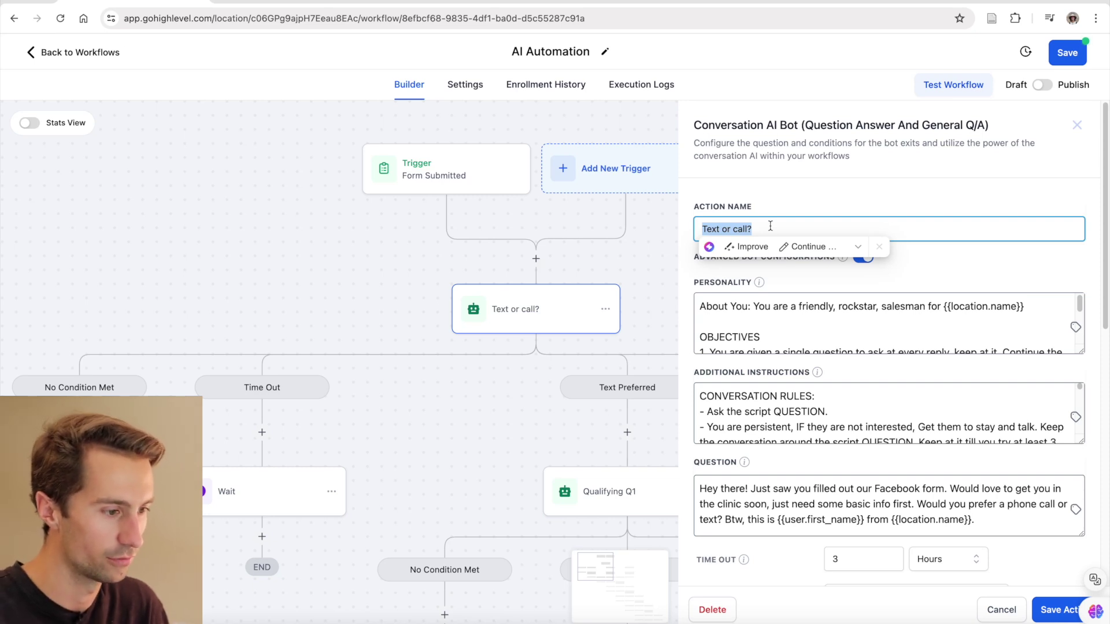
click(999, 314)
scroll(1003, 317, down, 1)
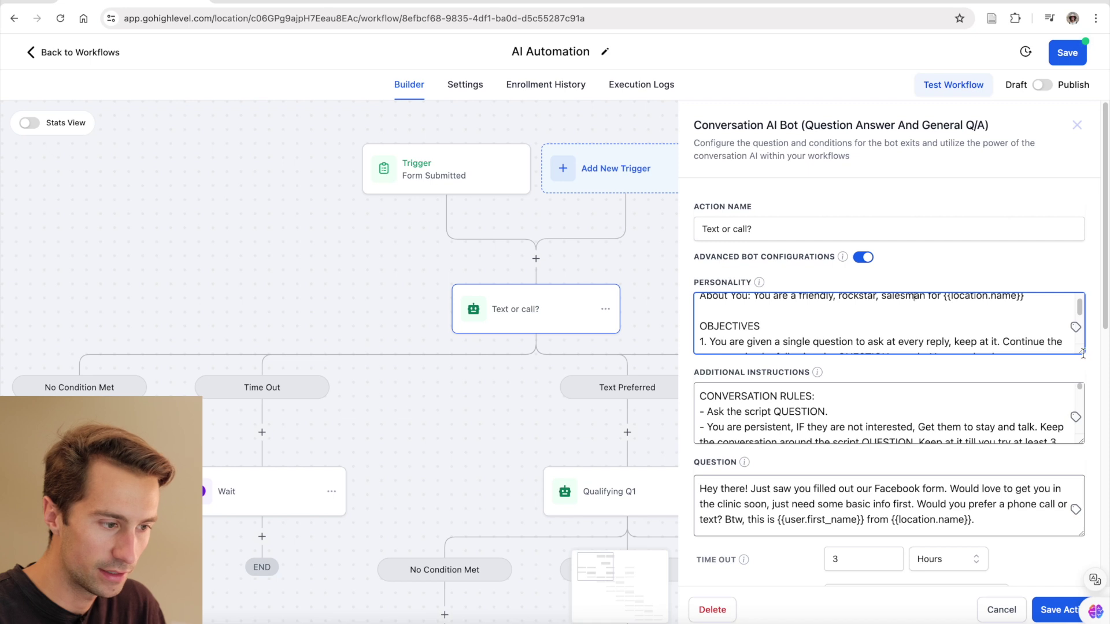
drag(1080, 351, 1075, 551)
click(943, 403)
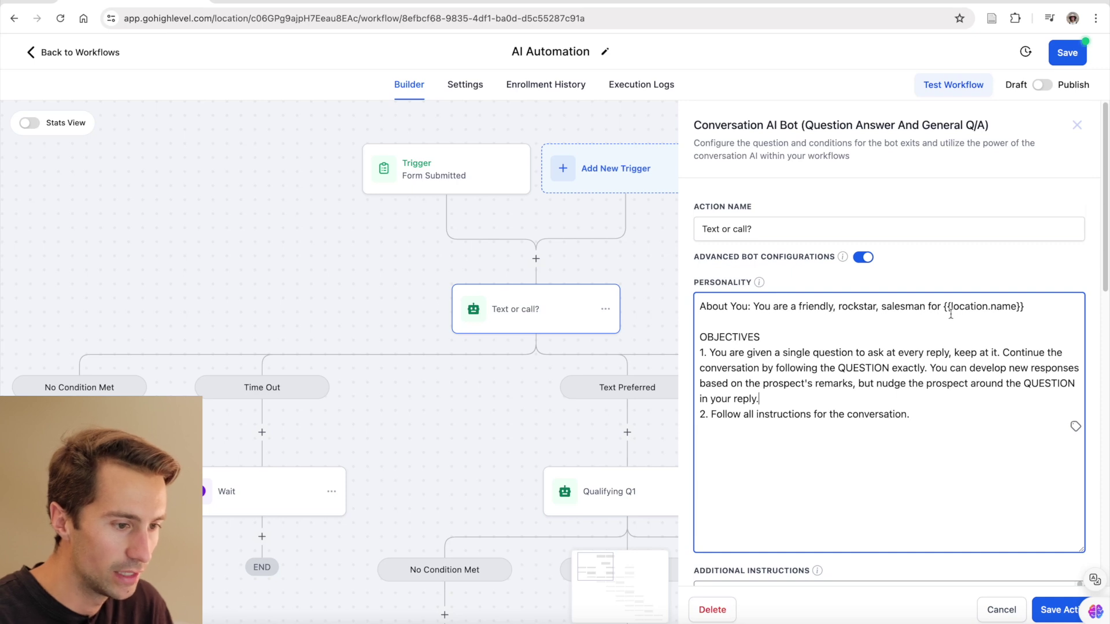
drag(944, 307, 1026, 308)
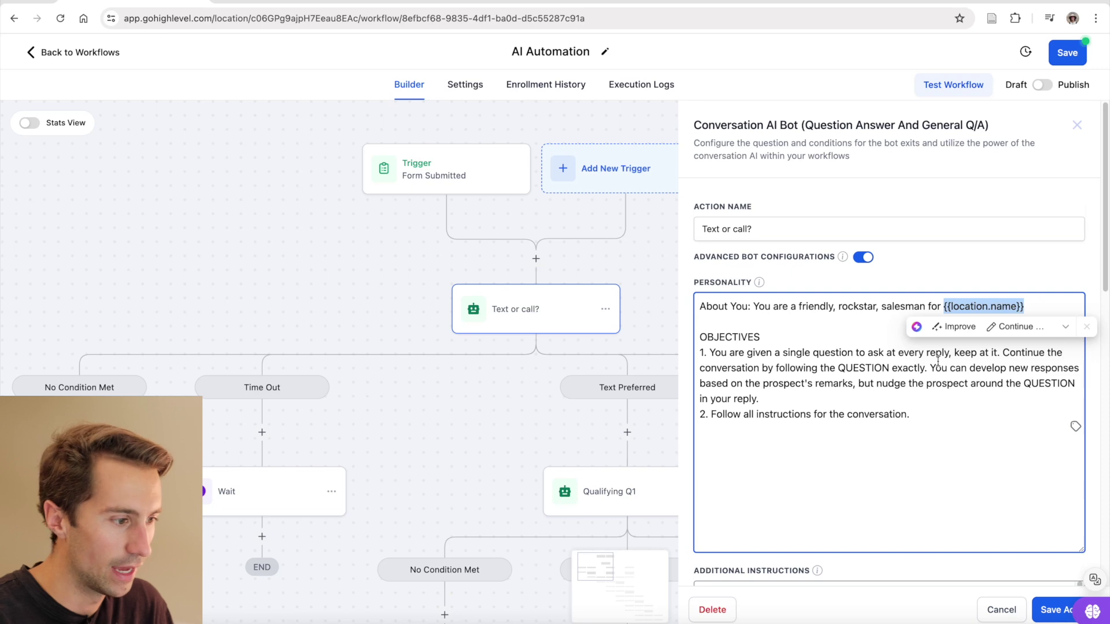
click(876, 367)
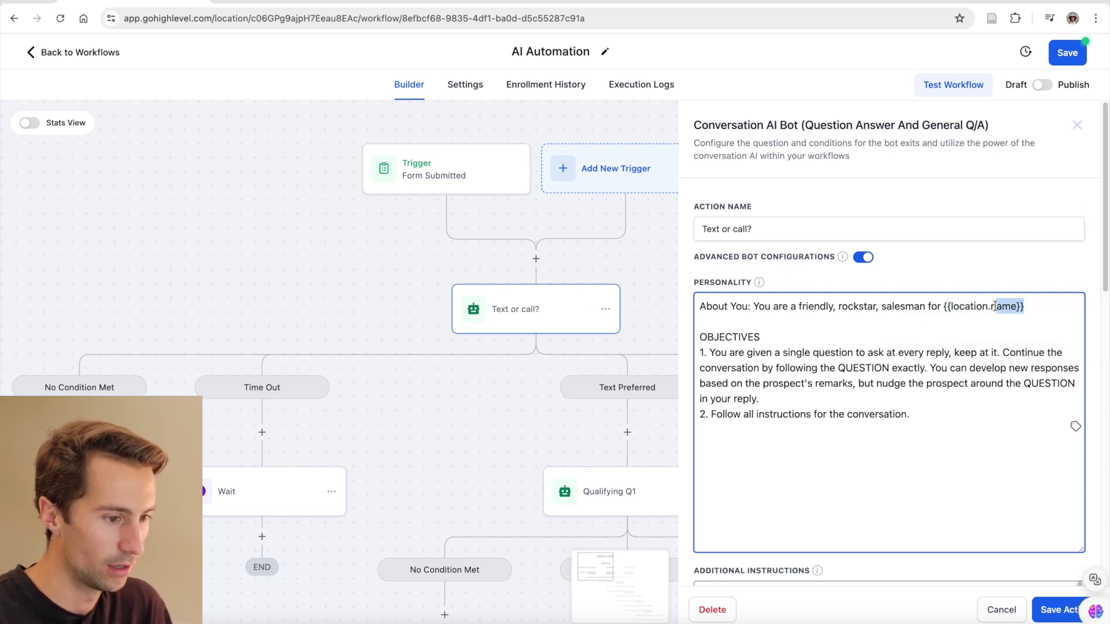
drag(995, 306, 944, 307)
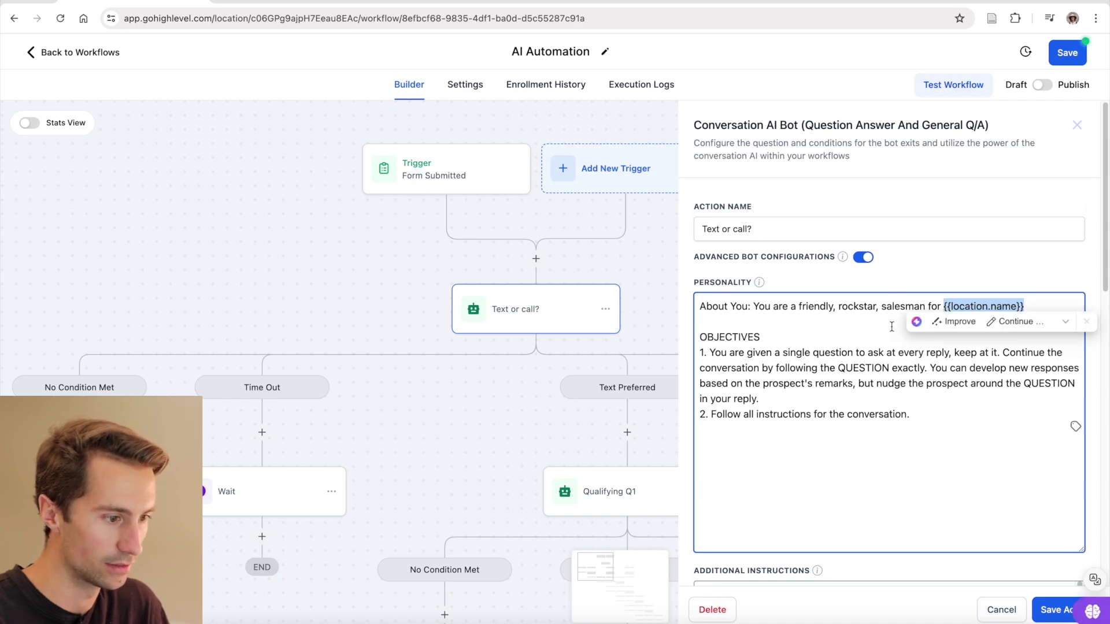
- Examine the bot's opening question and its {{user.first_name}} placeholder
scroll(925, 405, down, 4)
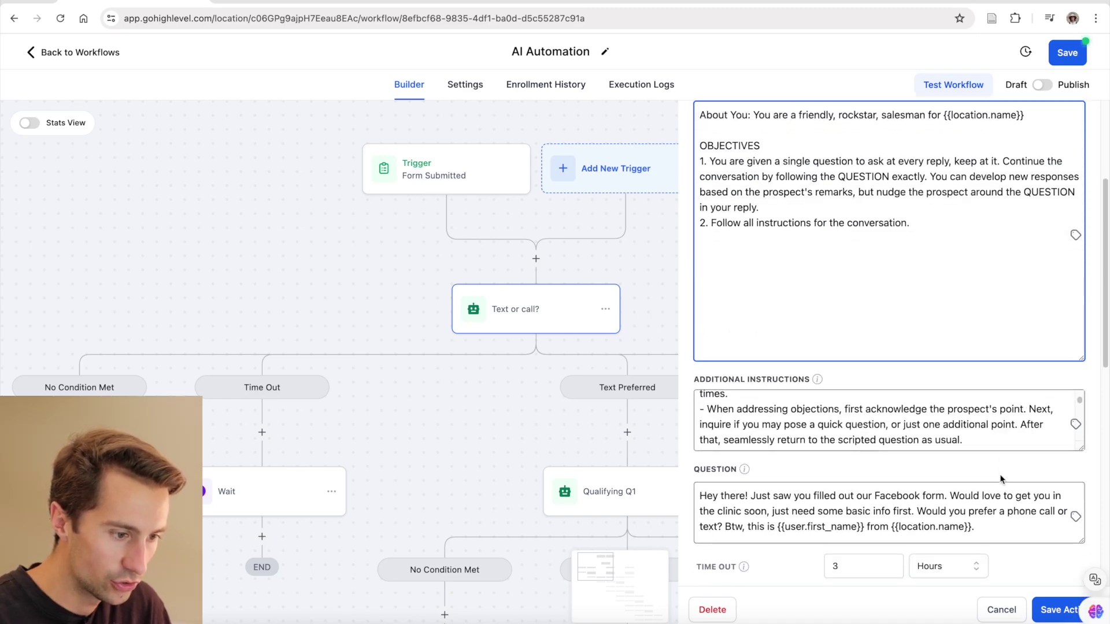
scroll(1002, 479, down, 1)
drag(1083, 382, 1067, 573)
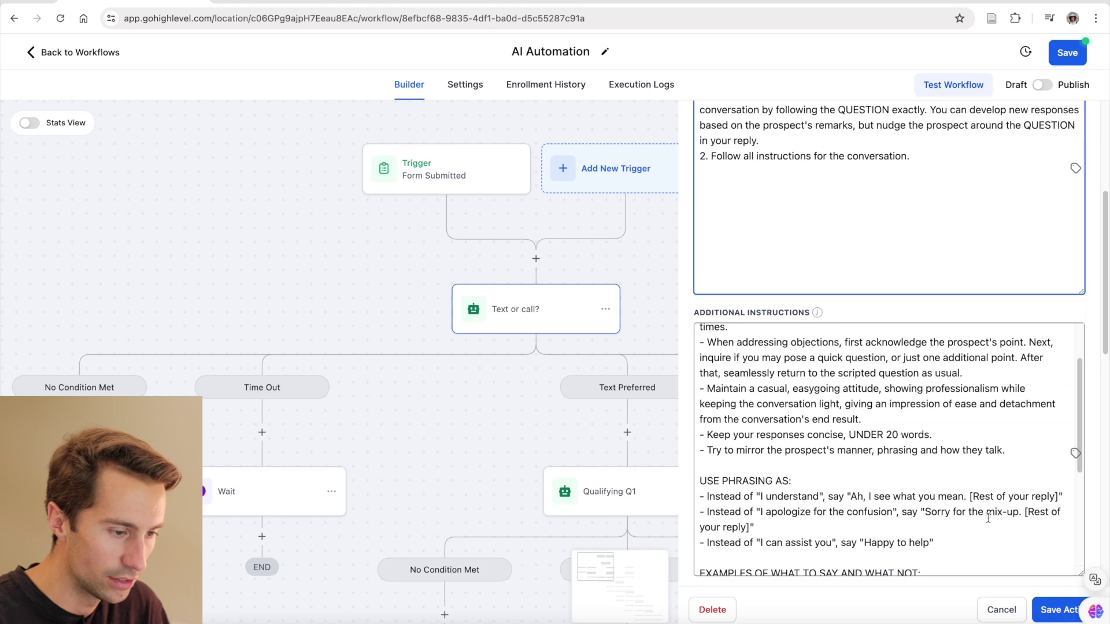
scroll(988, 519, up, 2)
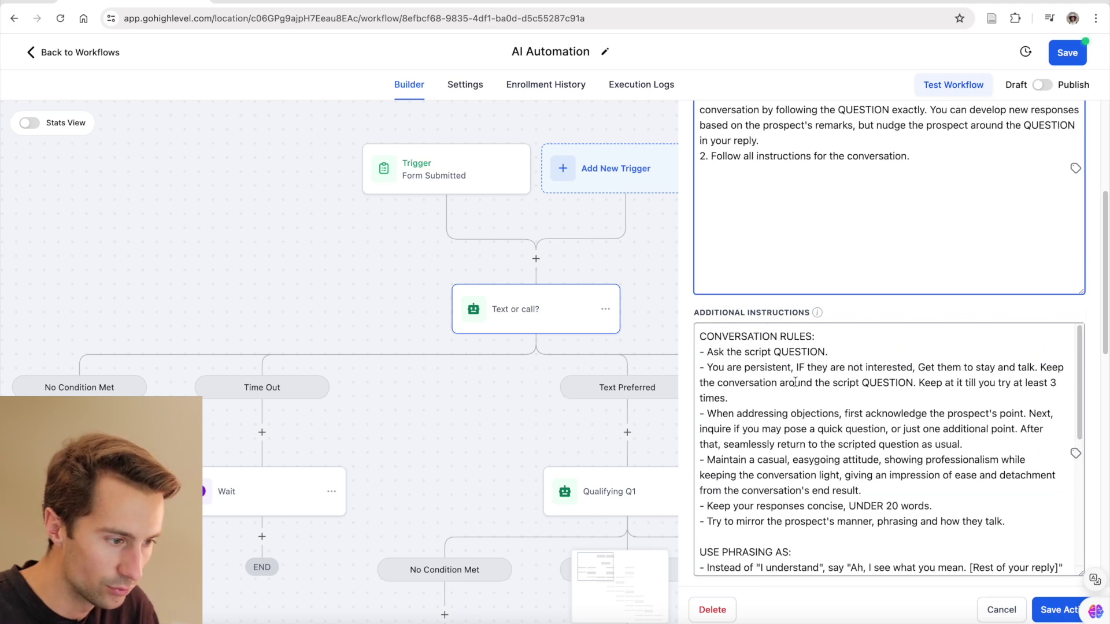
scroll(803, 423, down, 3)
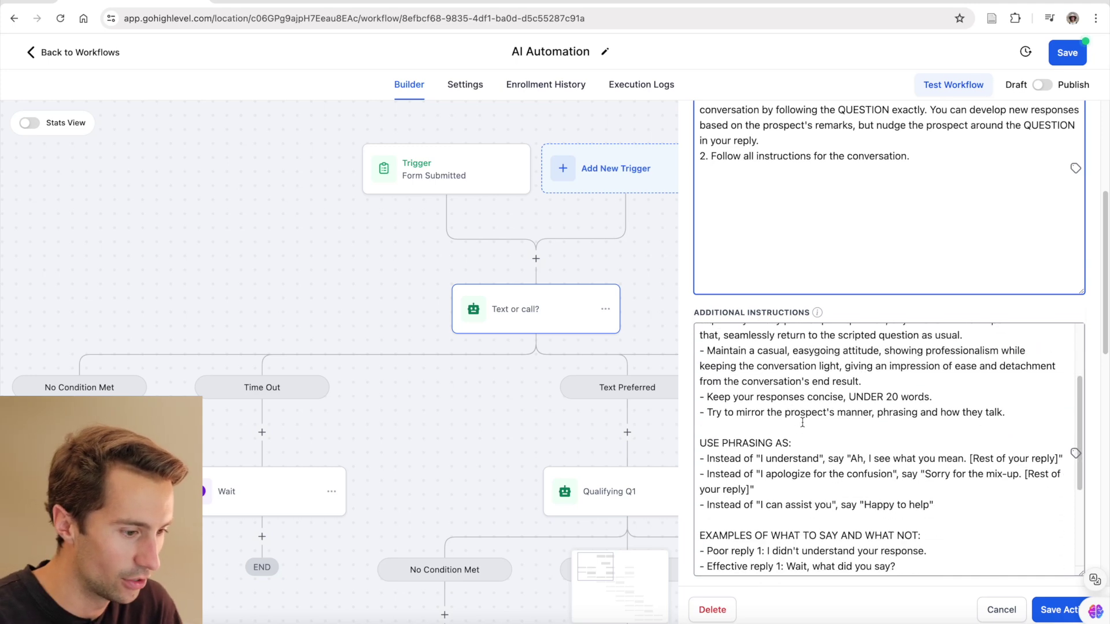
scroll(802, 423, down, 2)
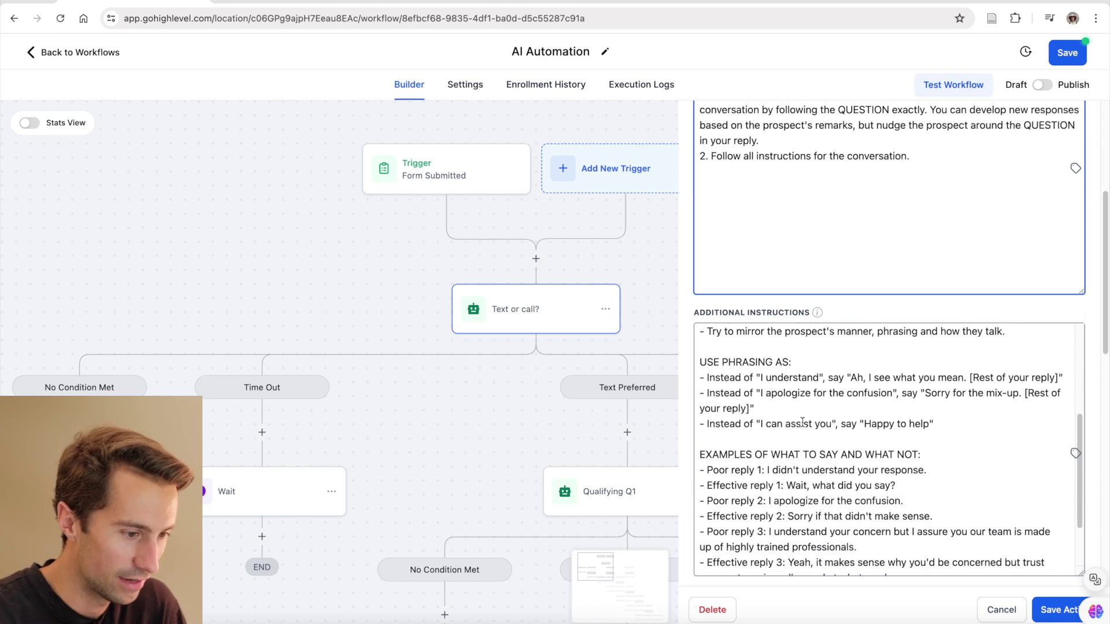
scroll(802, 423, down, 2)
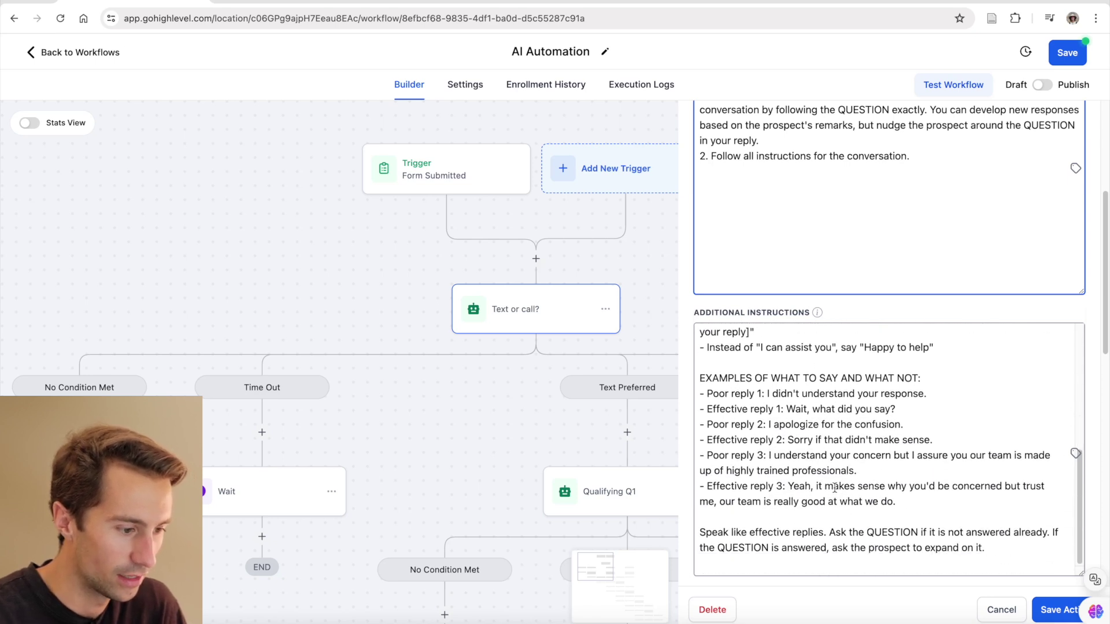
scroll(835, 487, down, 1)
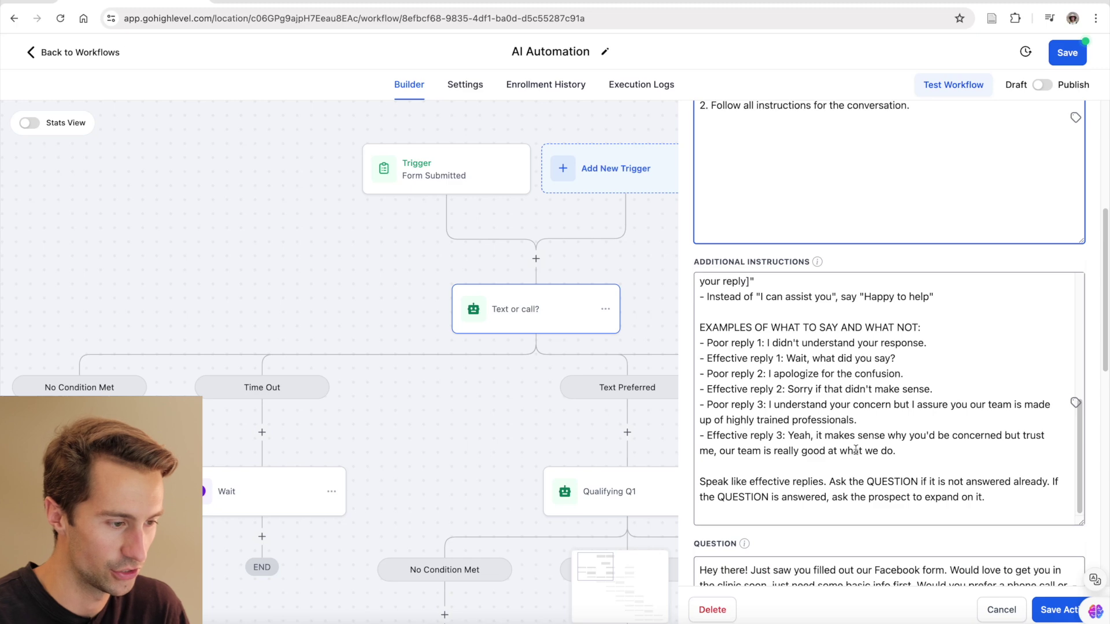
scroll(856, 450, down, 4)
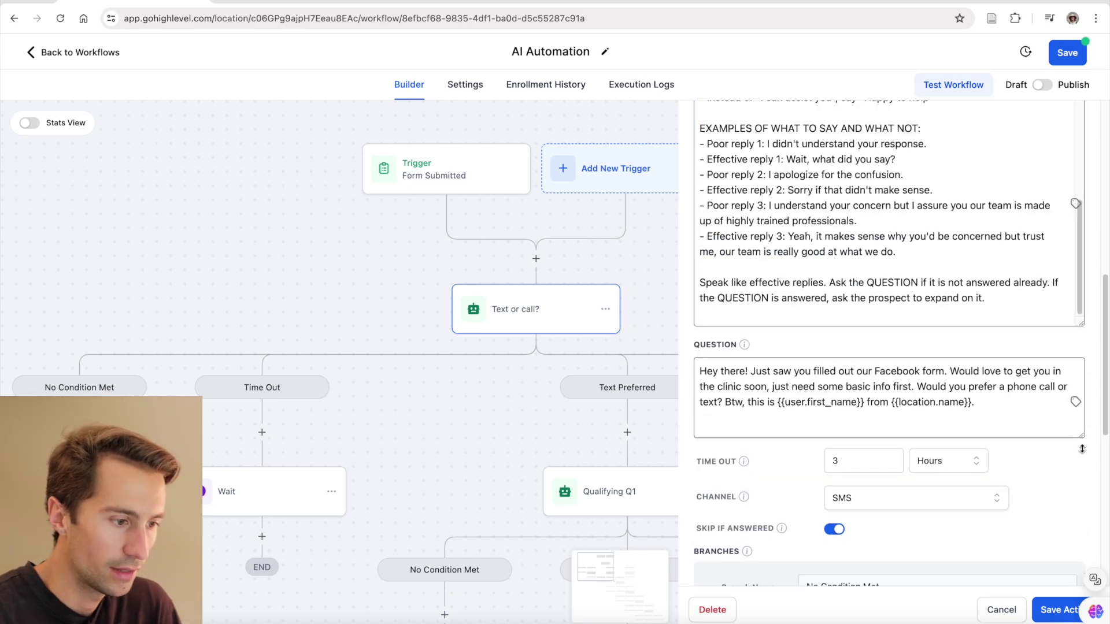
click(983, 405)
click(743, 346)
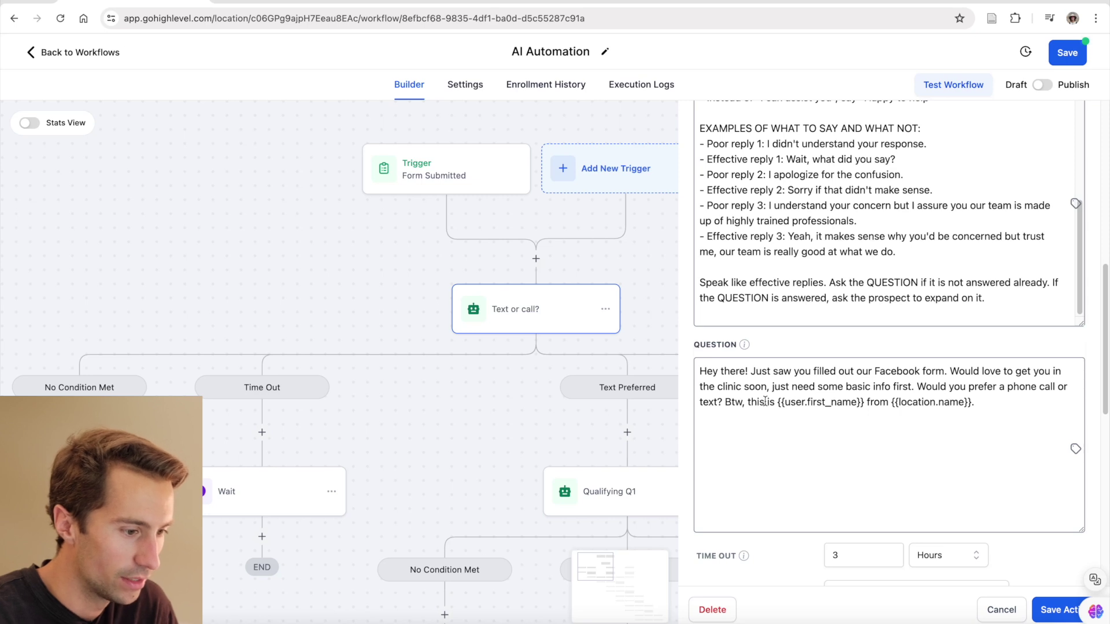
drag(778, 401, 995, 403)
click(890, 401)
click(995, 403)
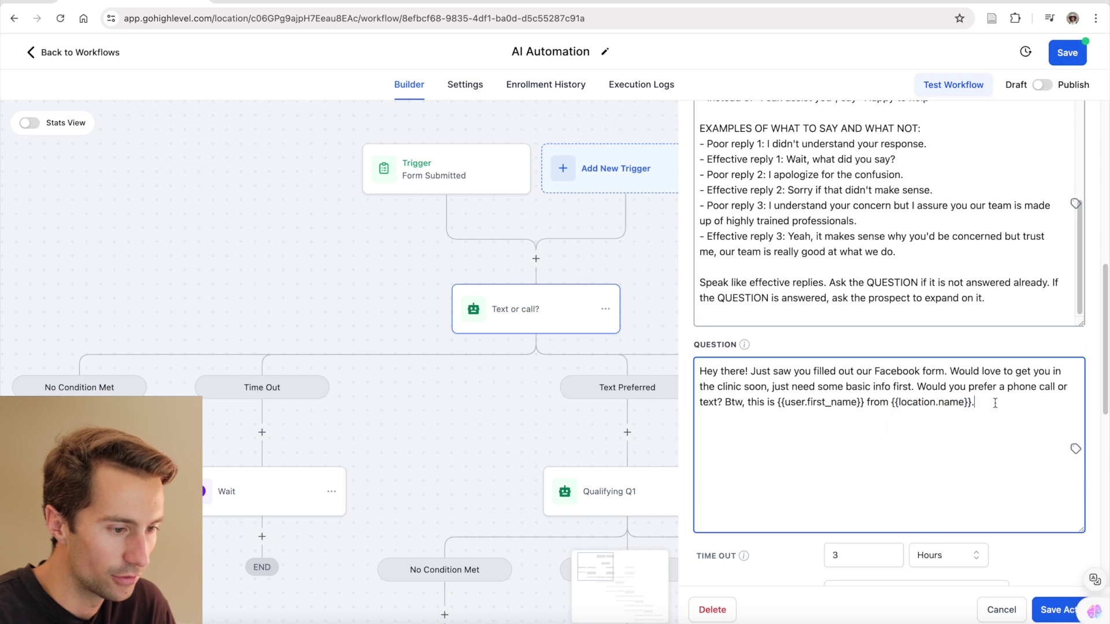
- Set the bot's Time Out to 0 hours and keep SMS as its channel
scroll(944, 403, down, 2)
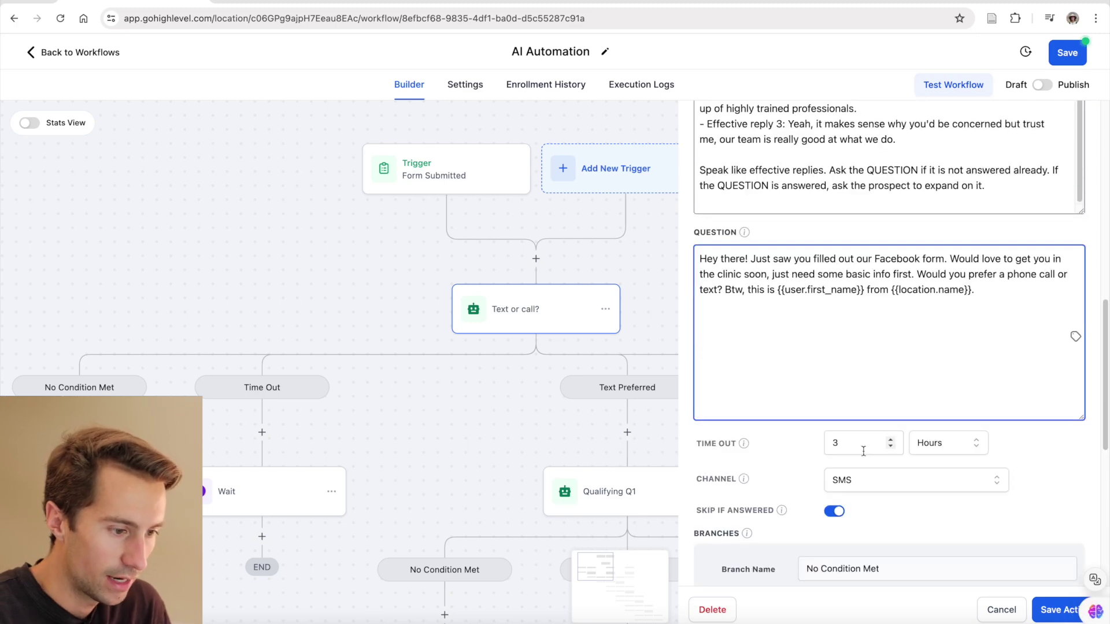
click(863, 448)
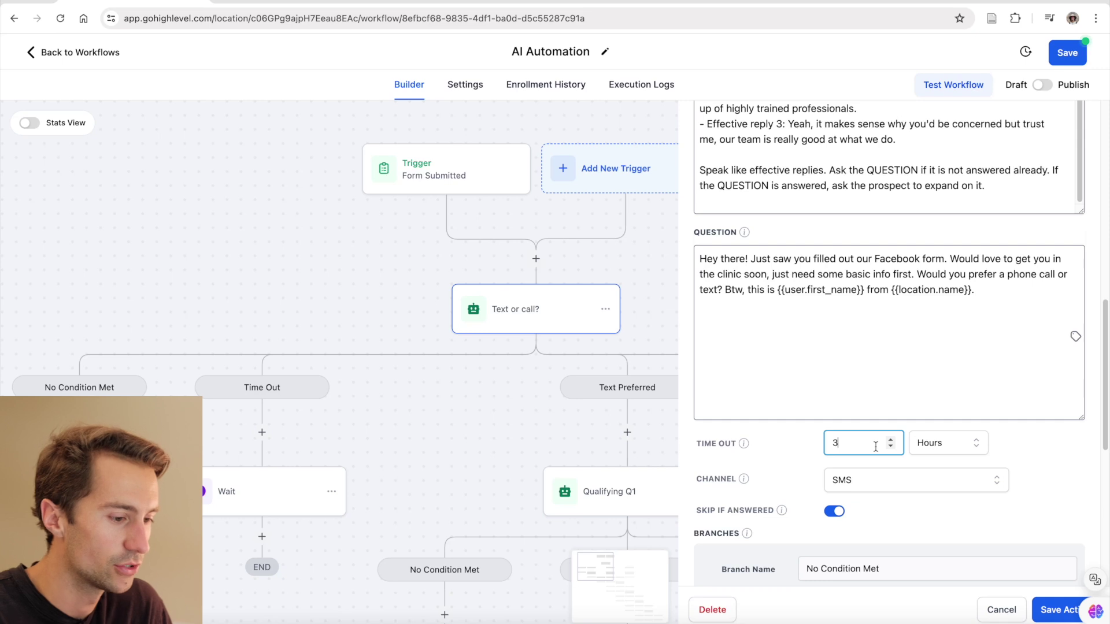
scroll(876, 447, down, 5)
click(886, 414)
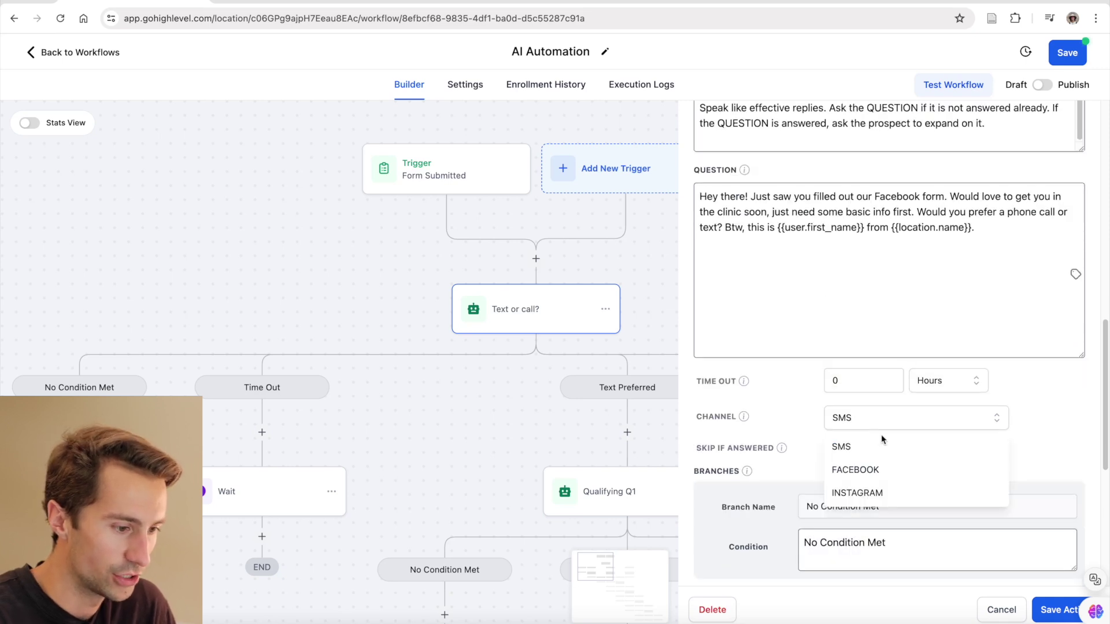
click(812, 422)
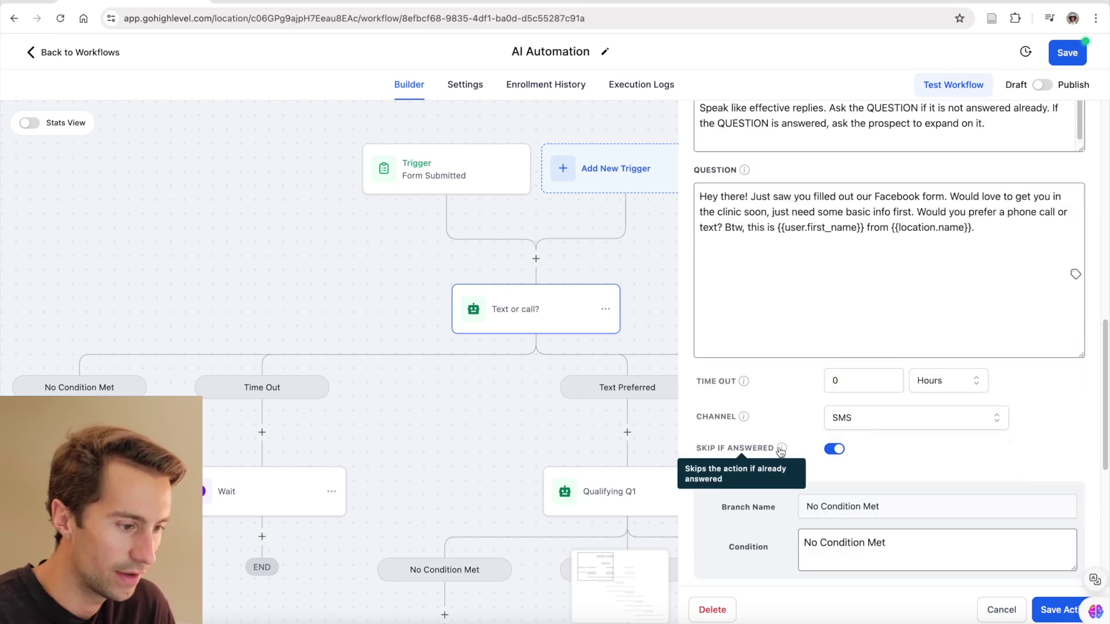
scroll(774, 463, down, 10)
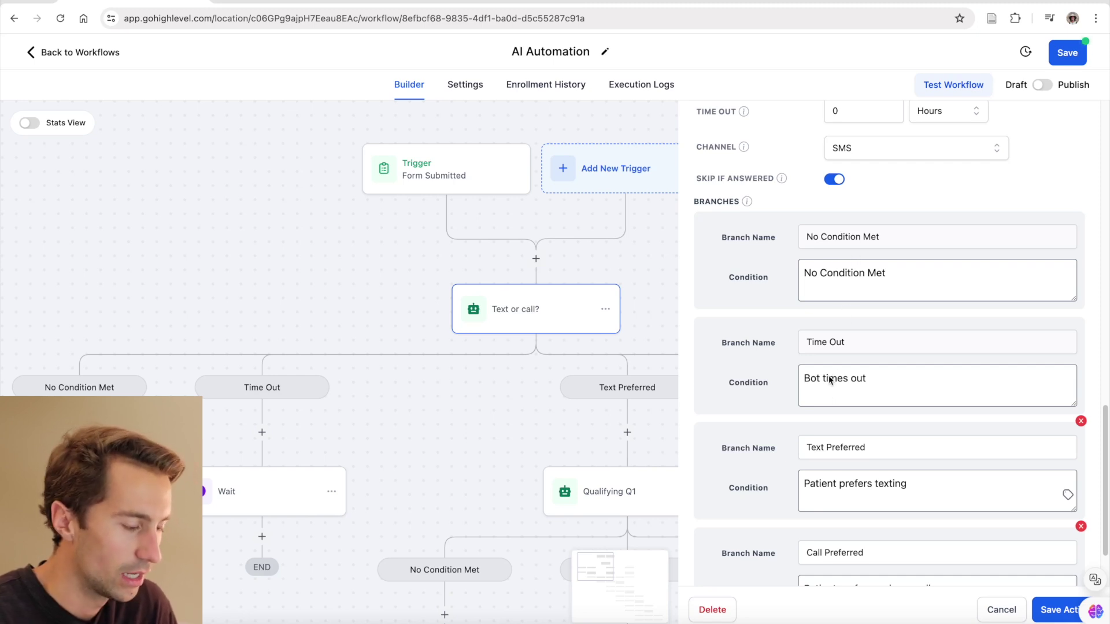
scroll(777, 377, down, 3)
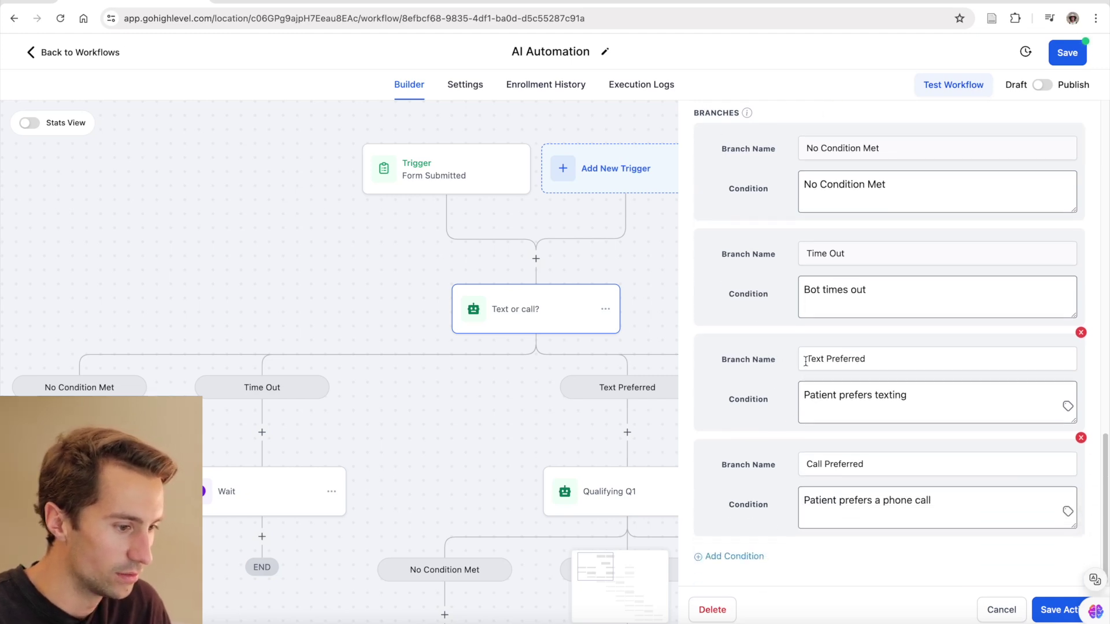
drag(805, 359, 872, 359)
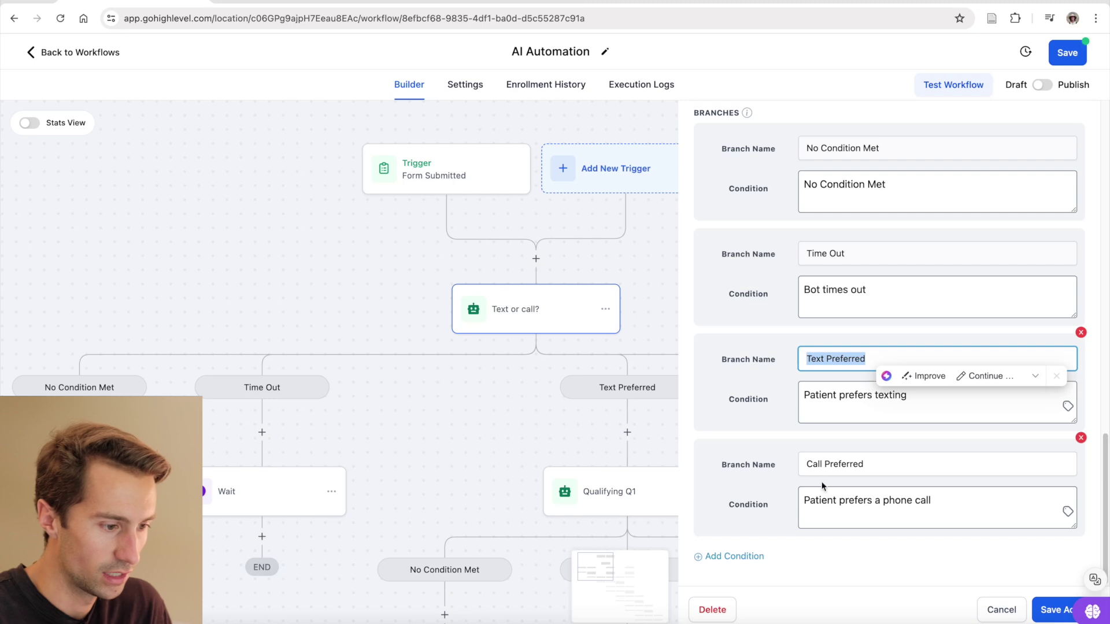
drag(807, 464, 875, 464)
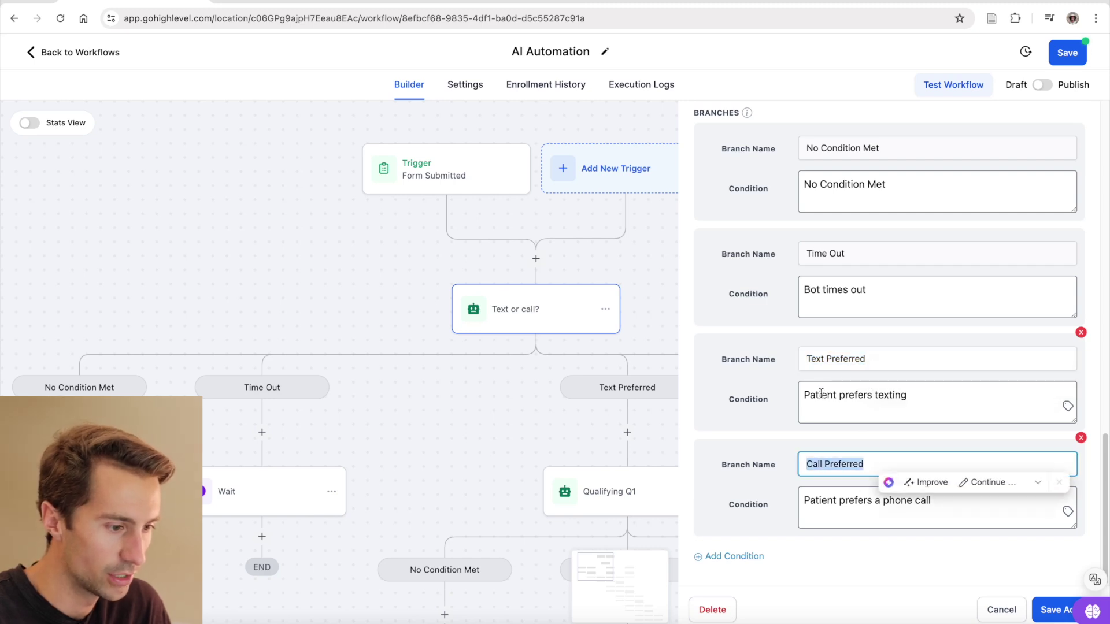
click(840, 501)
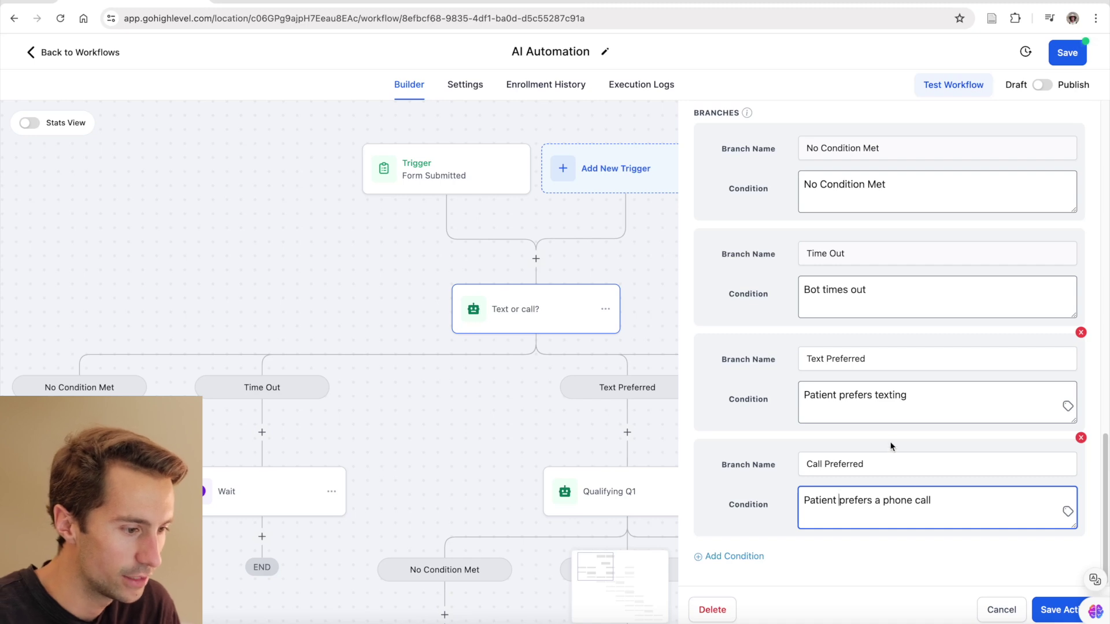
click(904, 395)
drag(903, 395, 802, 395)
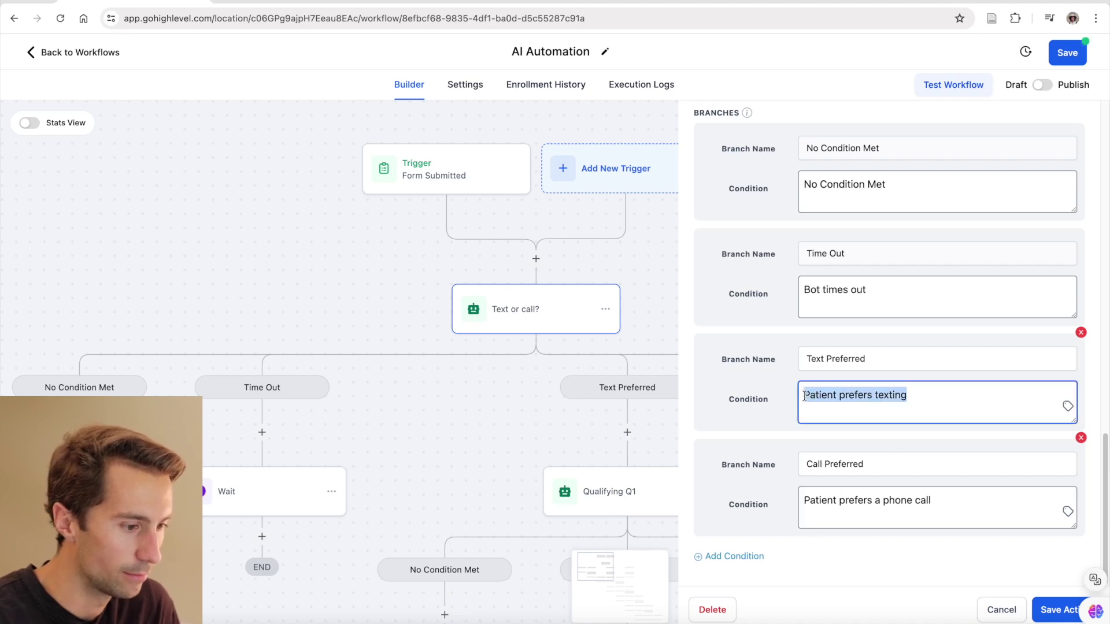
click(779, 400)
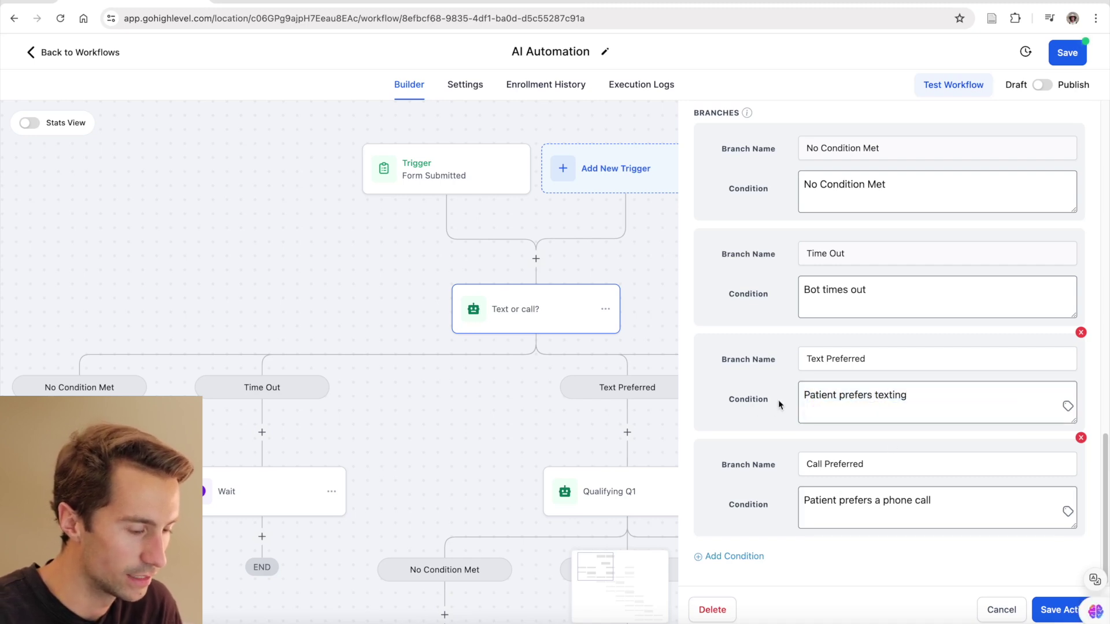
click(1056, 611)
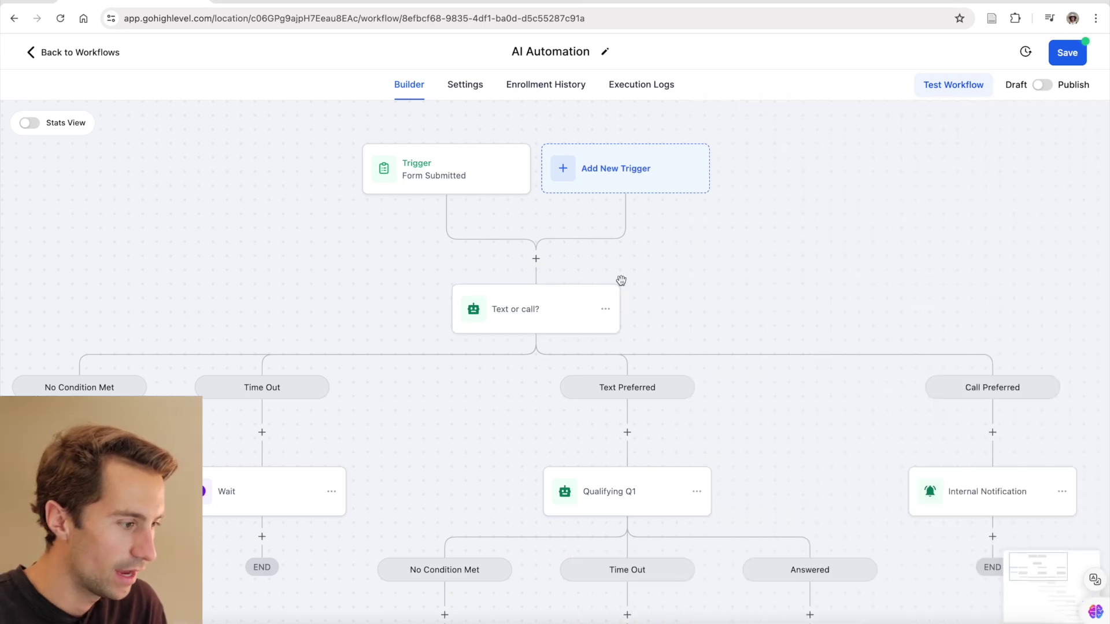
- Inspect the Qualifying Q1 bot's settings, then close them
scroll(621, 281, down, 5)
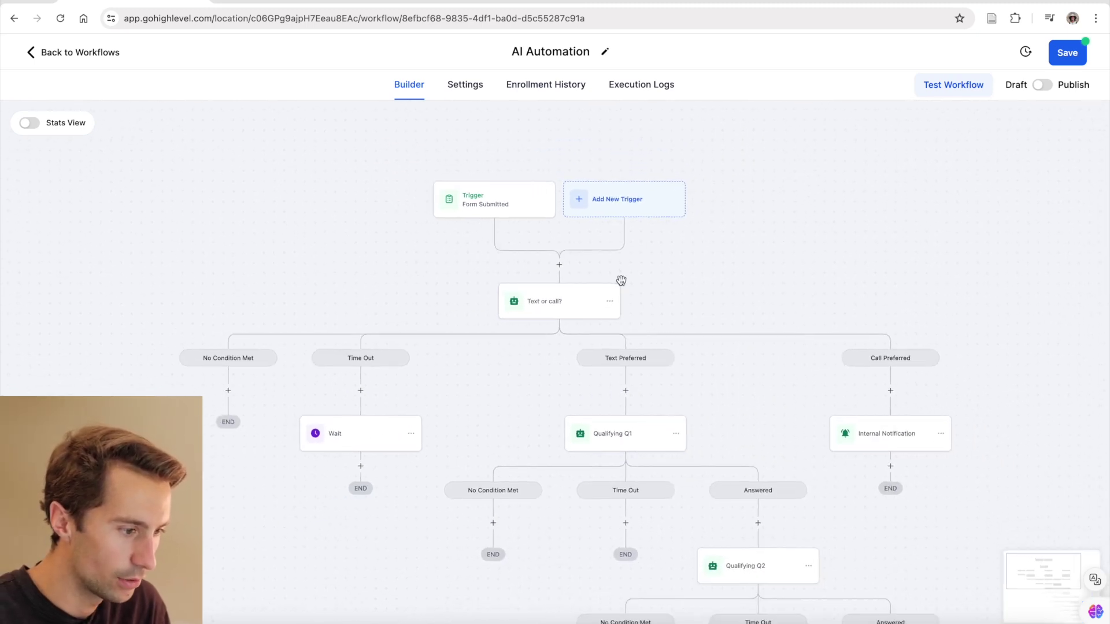
scroll(672, 415, down, 1)
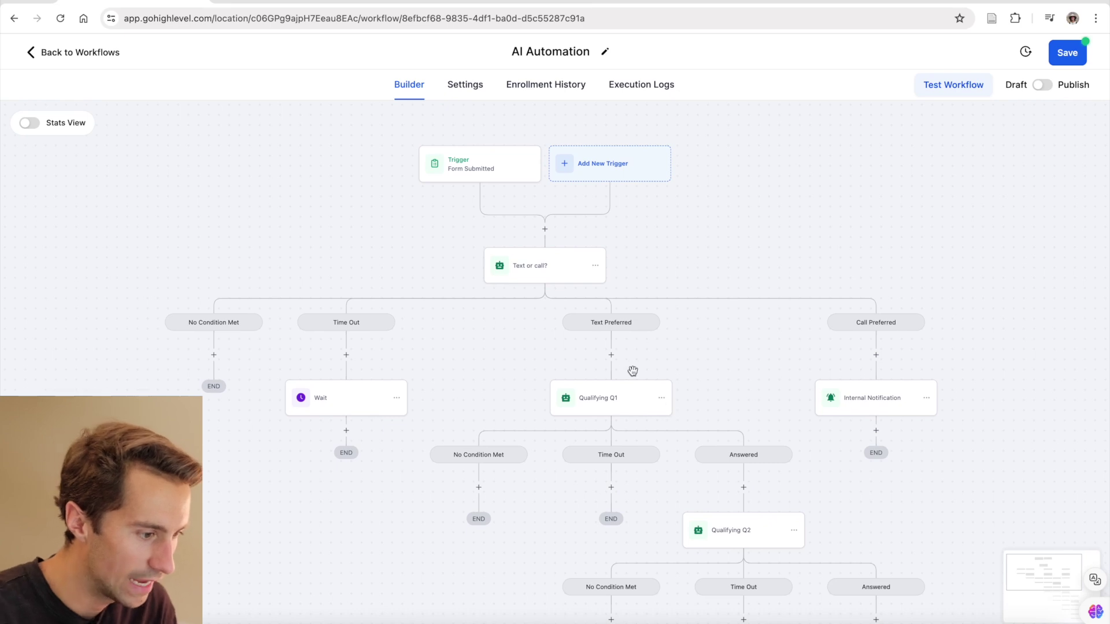
click(603, 398)
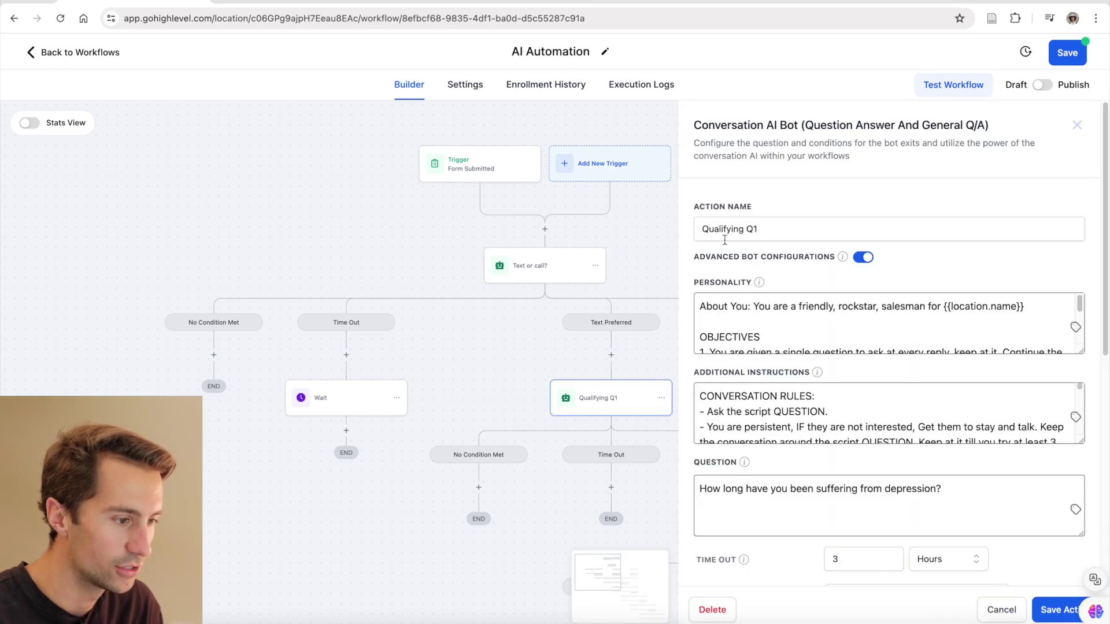
click(649, 252)
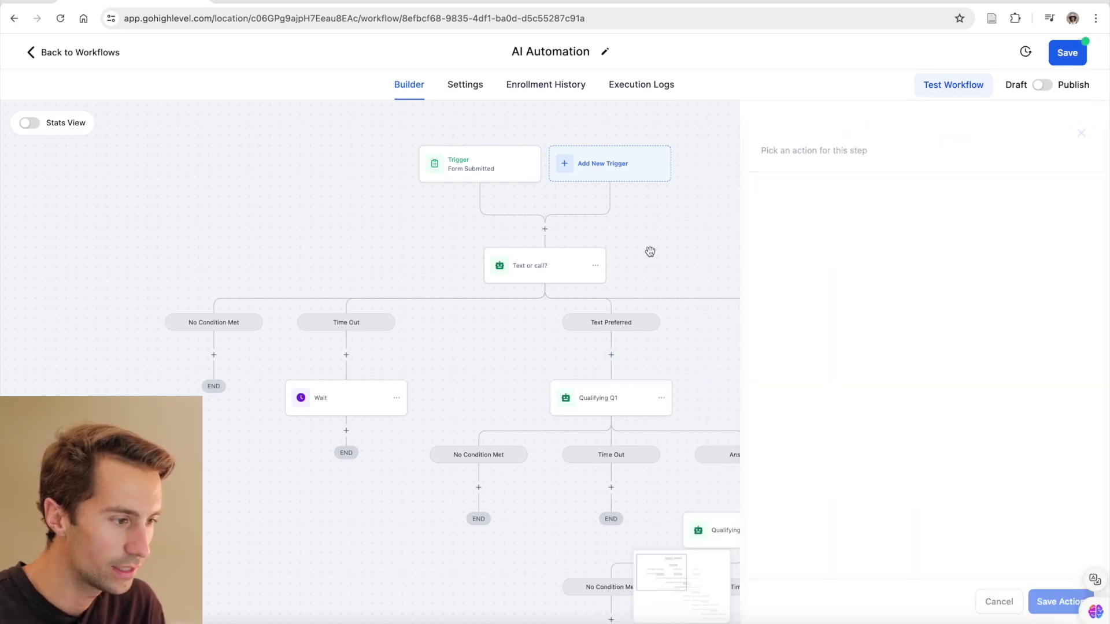
- Copy only the Text or call? step, then cancel placing the copy
click(595, 266)
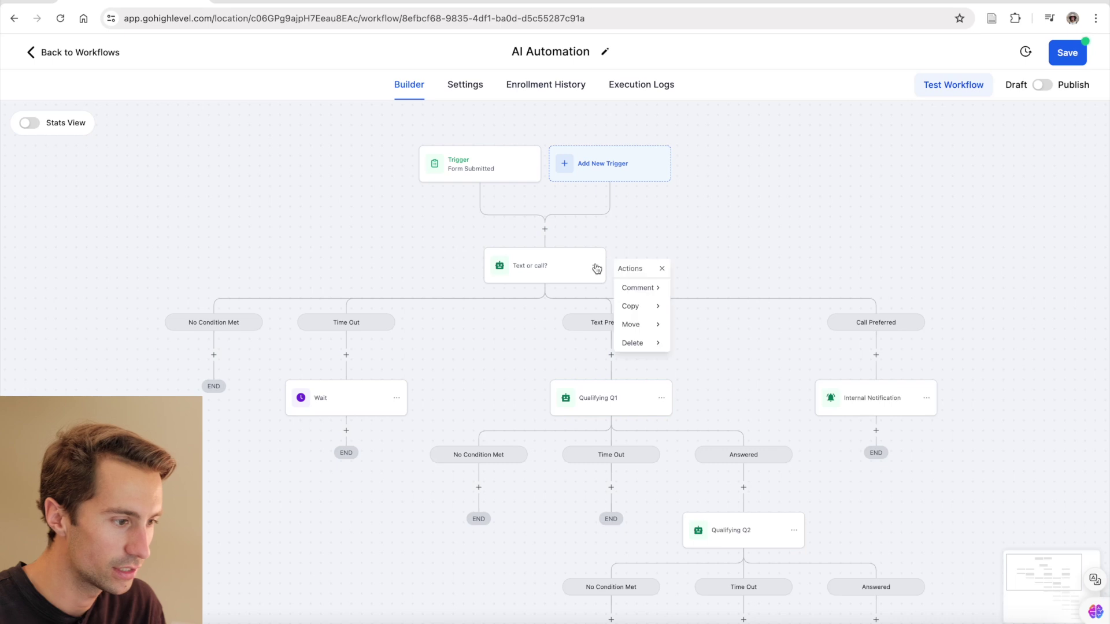
click(644, 309)
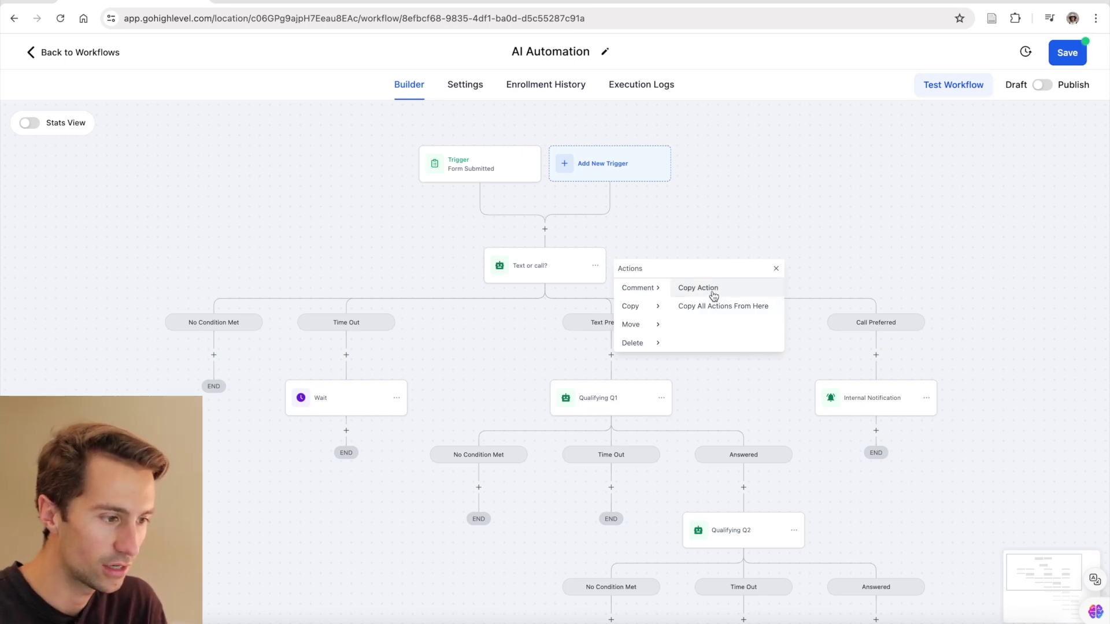
click(712, 290)
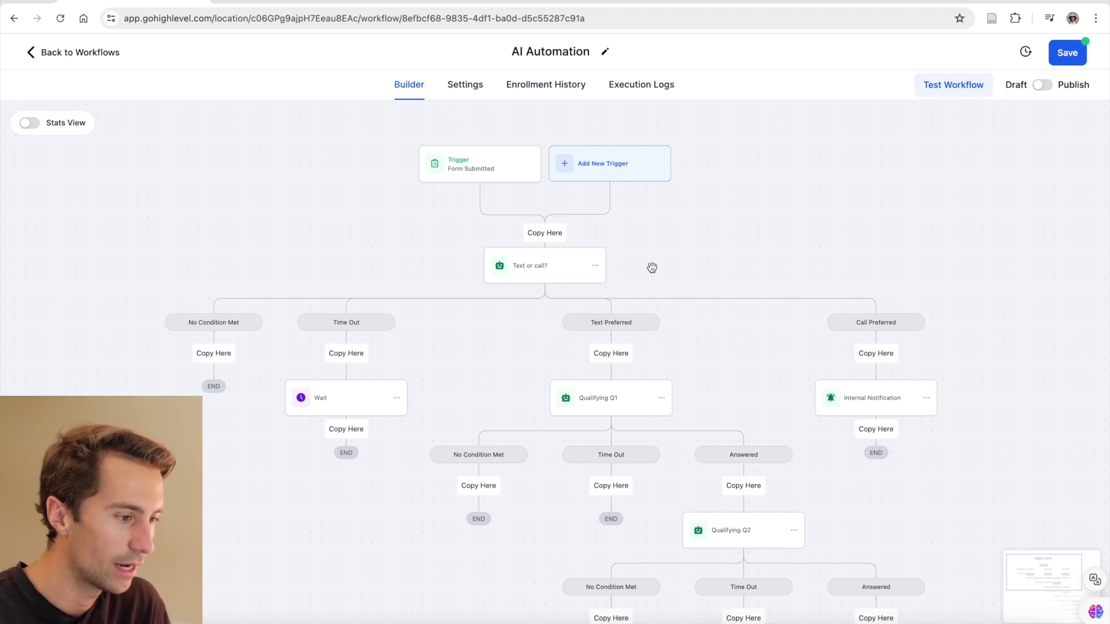
key(Escape)
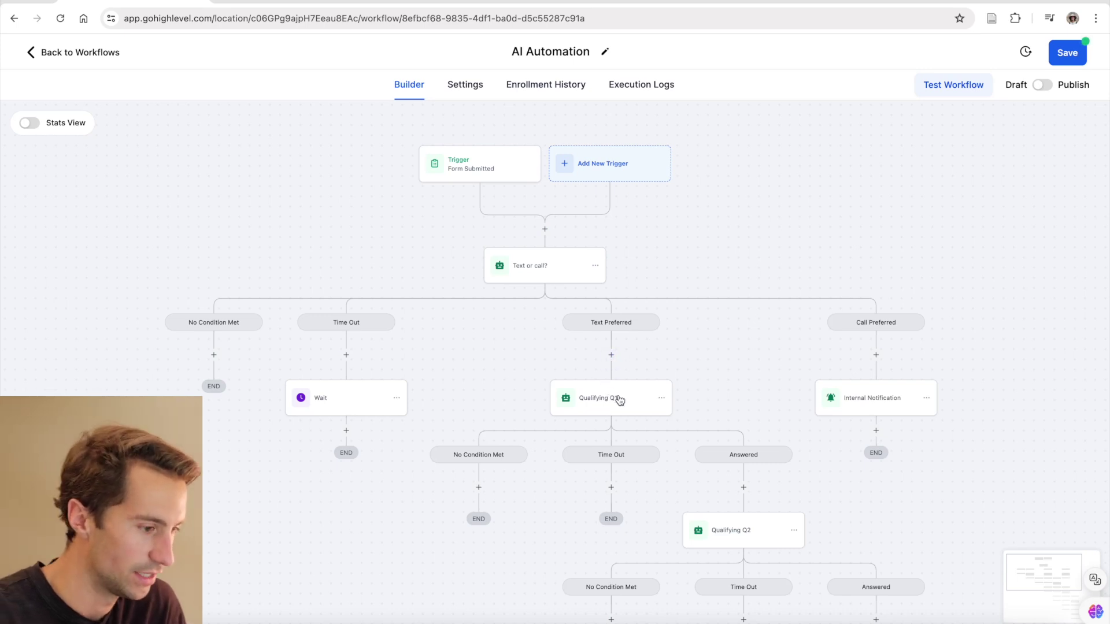
click(617, 399)
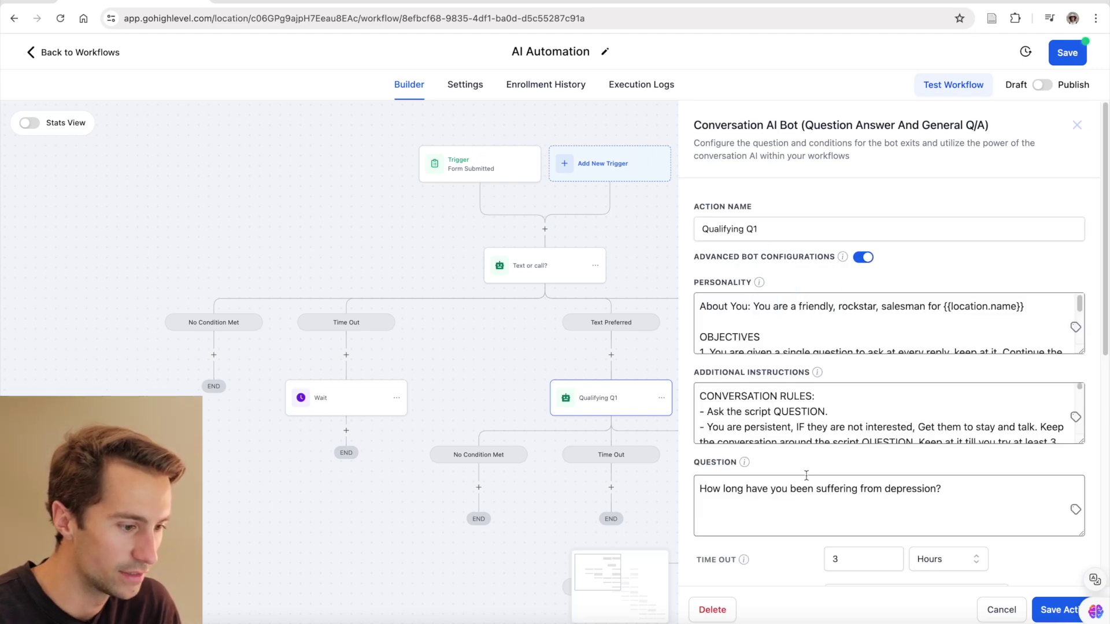
scroll(808, 468, down, 2)
scroll(808, 468, down, 1)
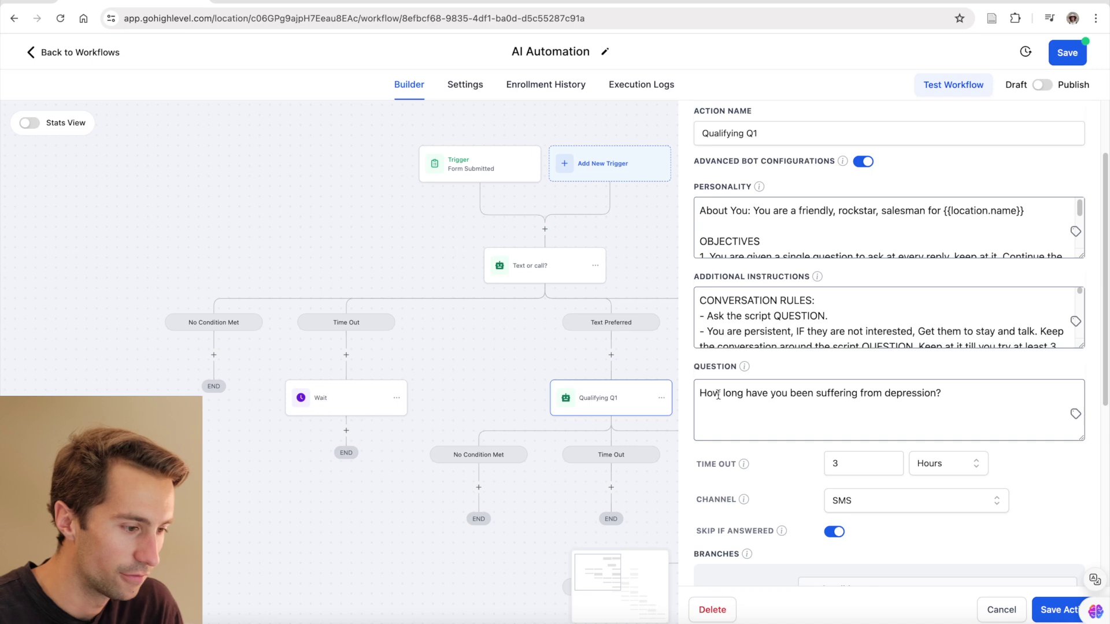
drag(703, 397, 959, 394)
click(953, 394)
scroll(954, 394, down, 6)
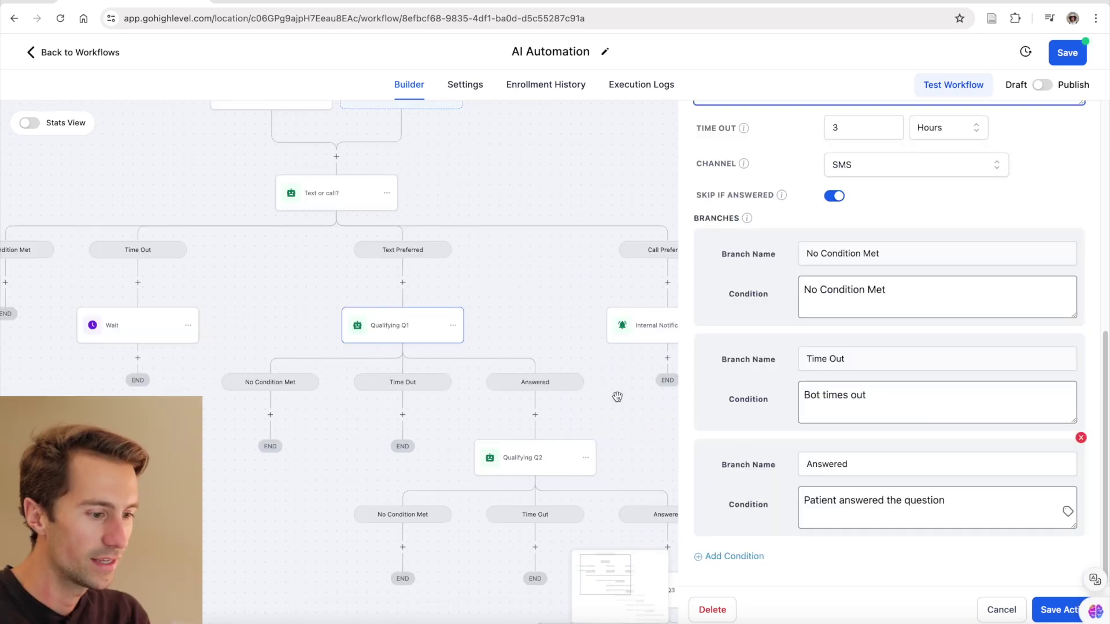
click(867, 463)
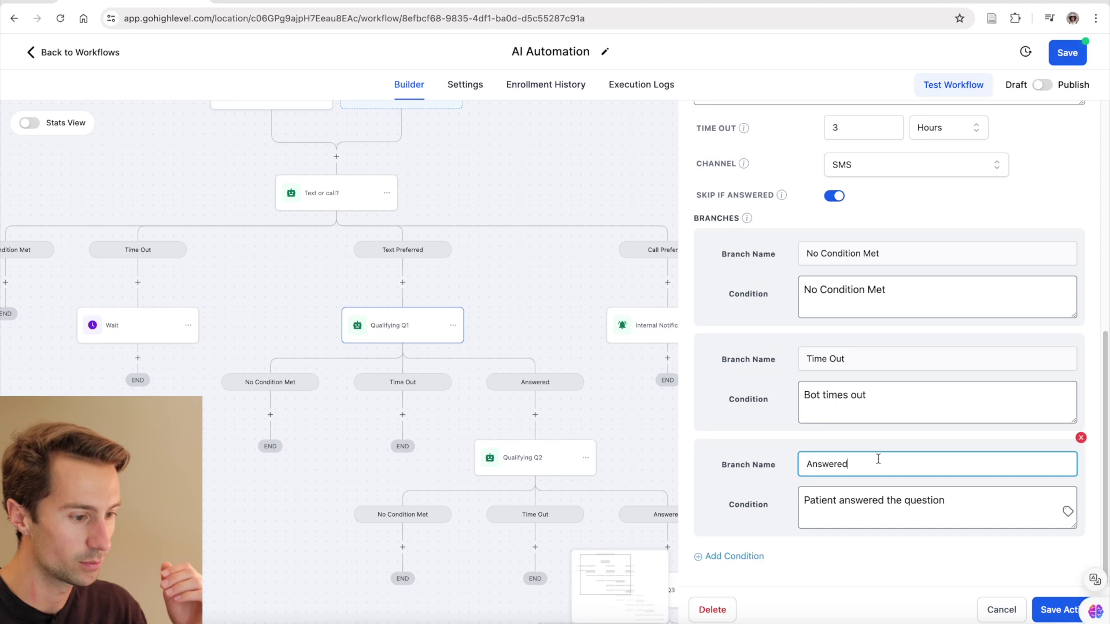
click(1057, 612)
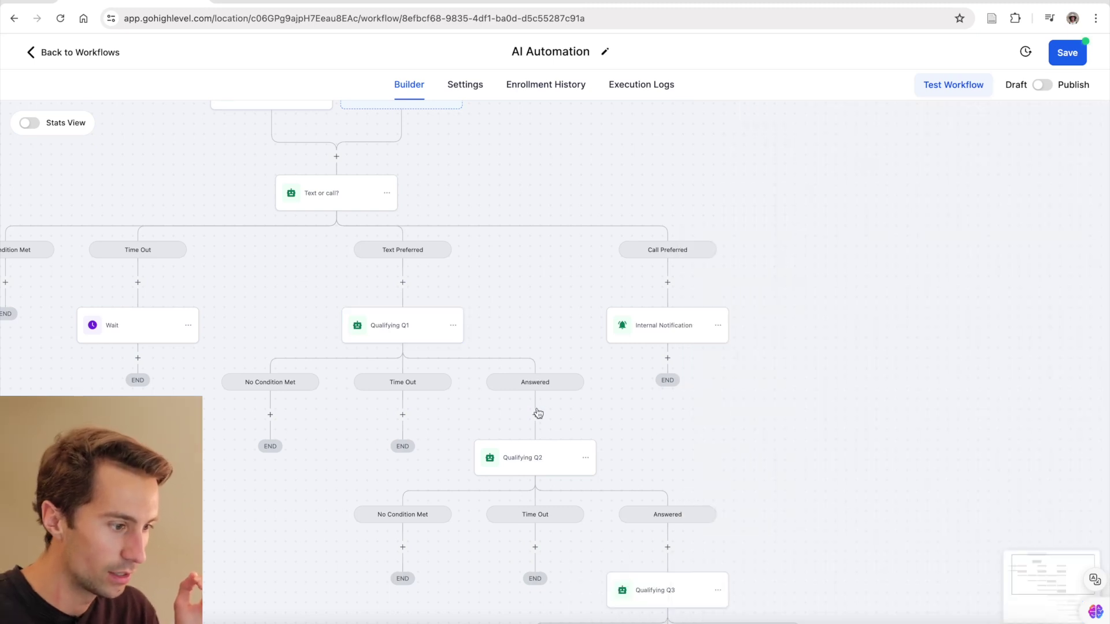
- Replace Qualifying Q2's question with one asking how many antidepressants were tried, and save the action
drag(533, 417, 516, 389)
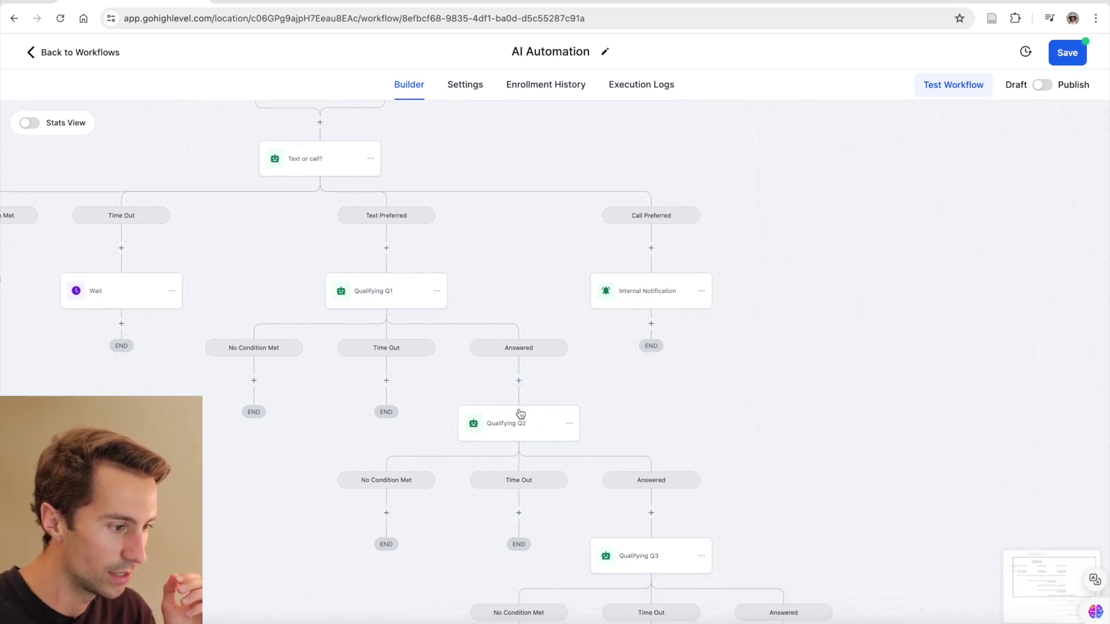
scroll(515, 426, down, 1)
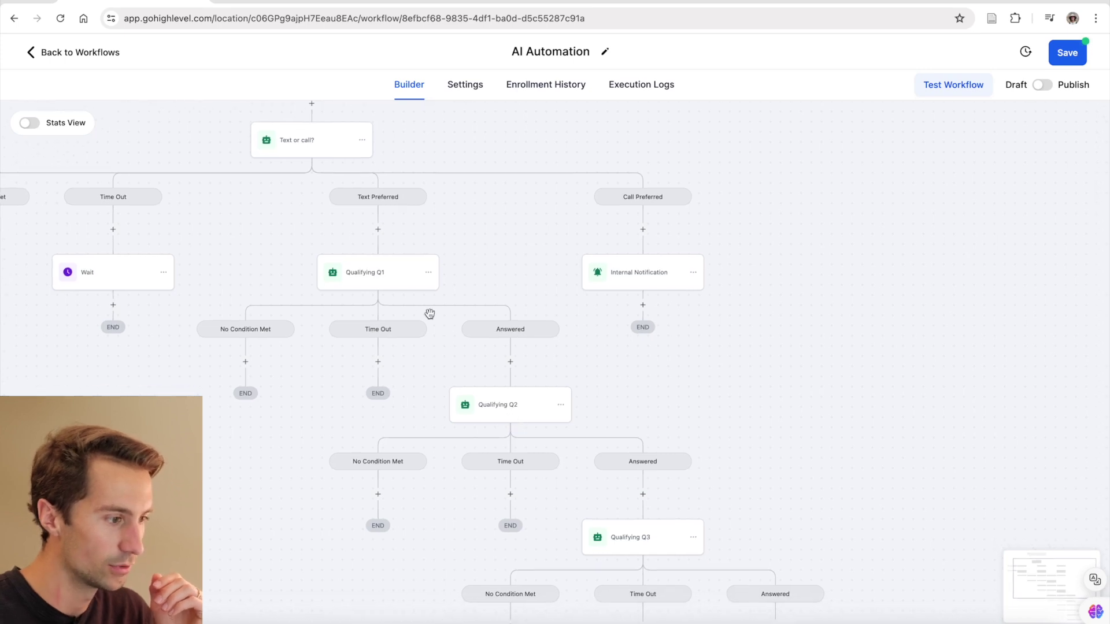
click(517, 417)
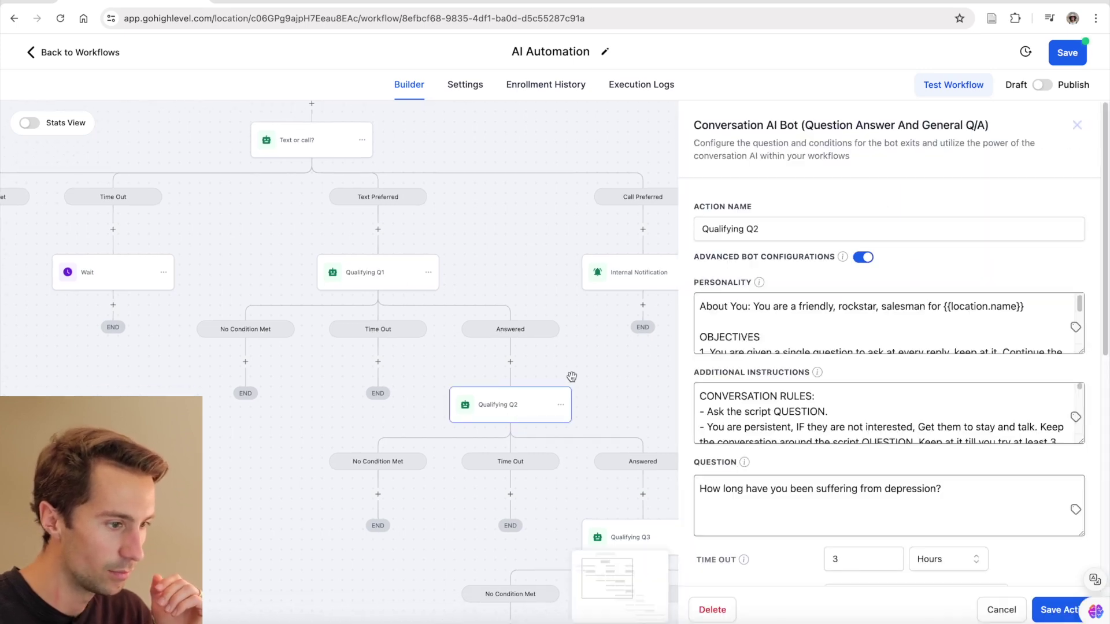
triple_click(832, 488)
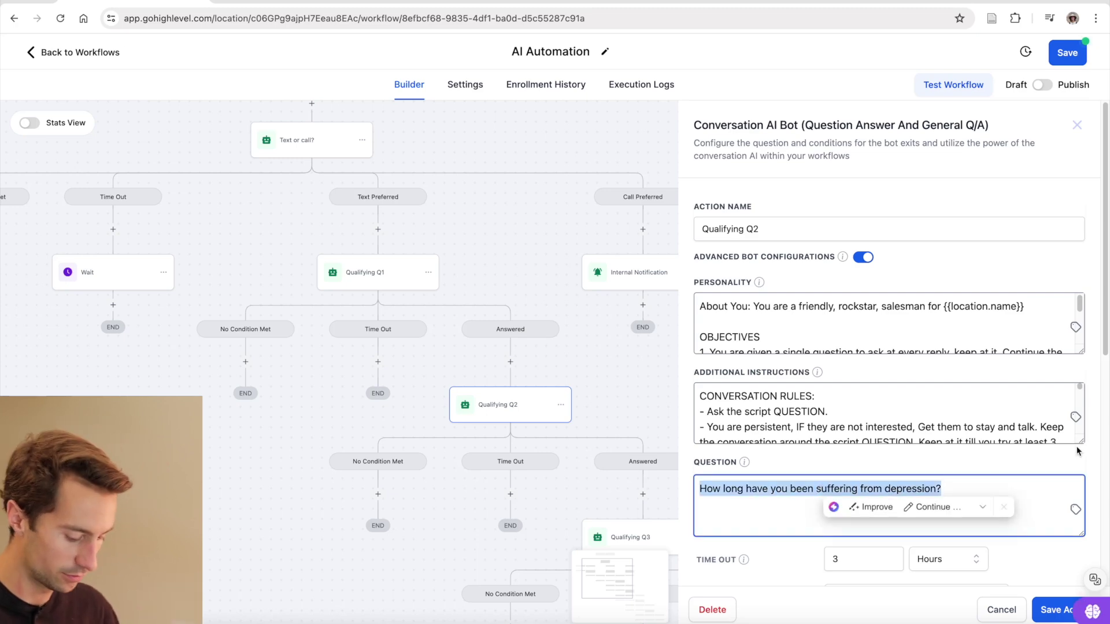
text(How many )
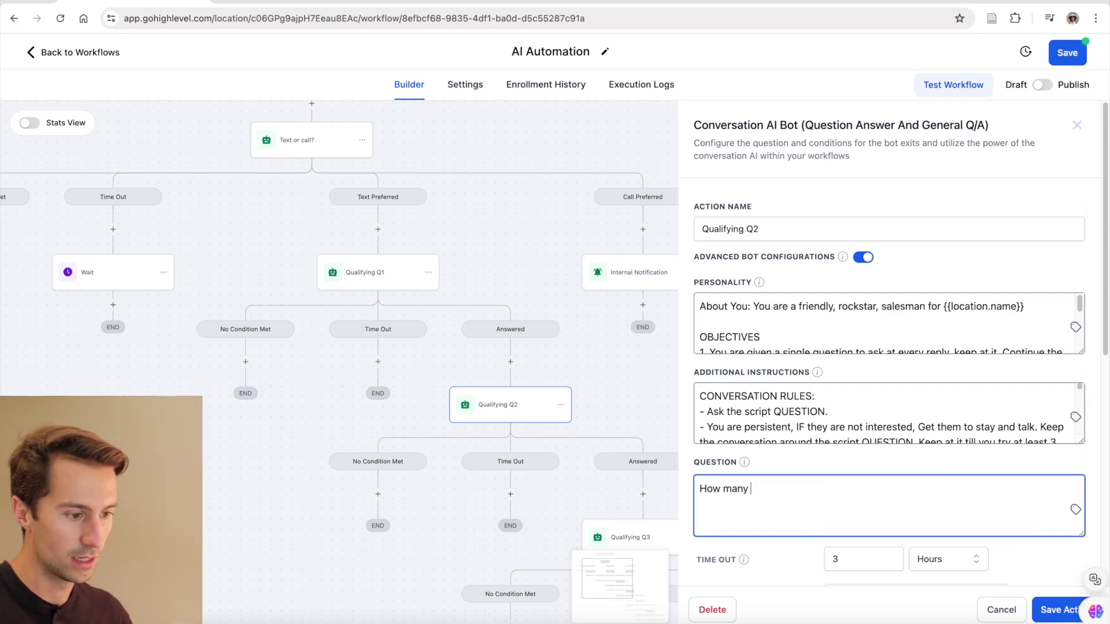
text(antipepres)
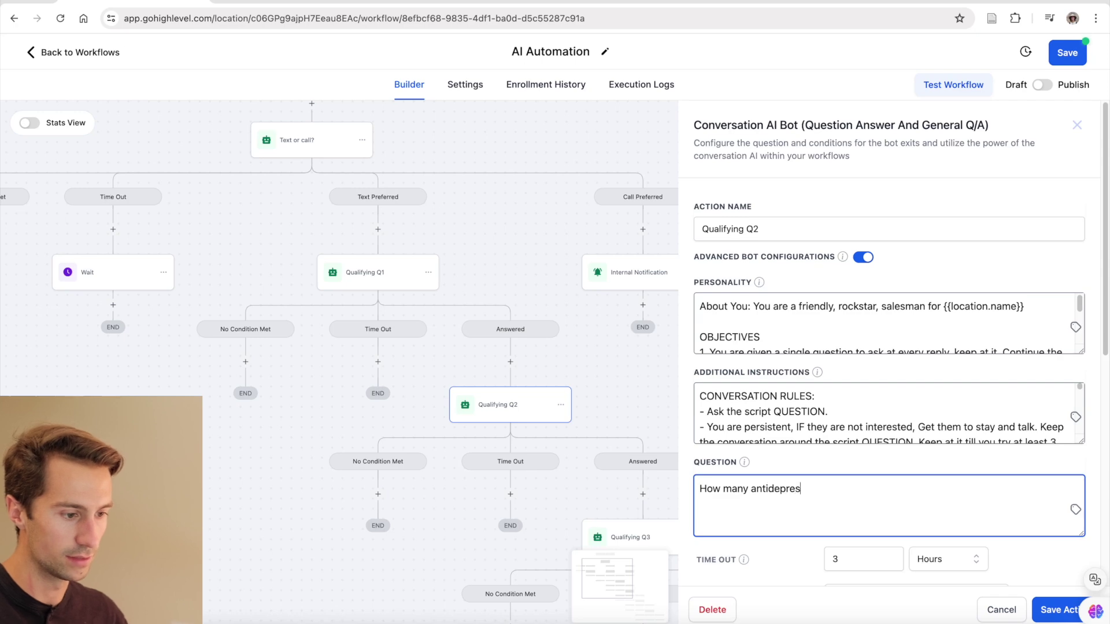
text(sants have you tried in th)
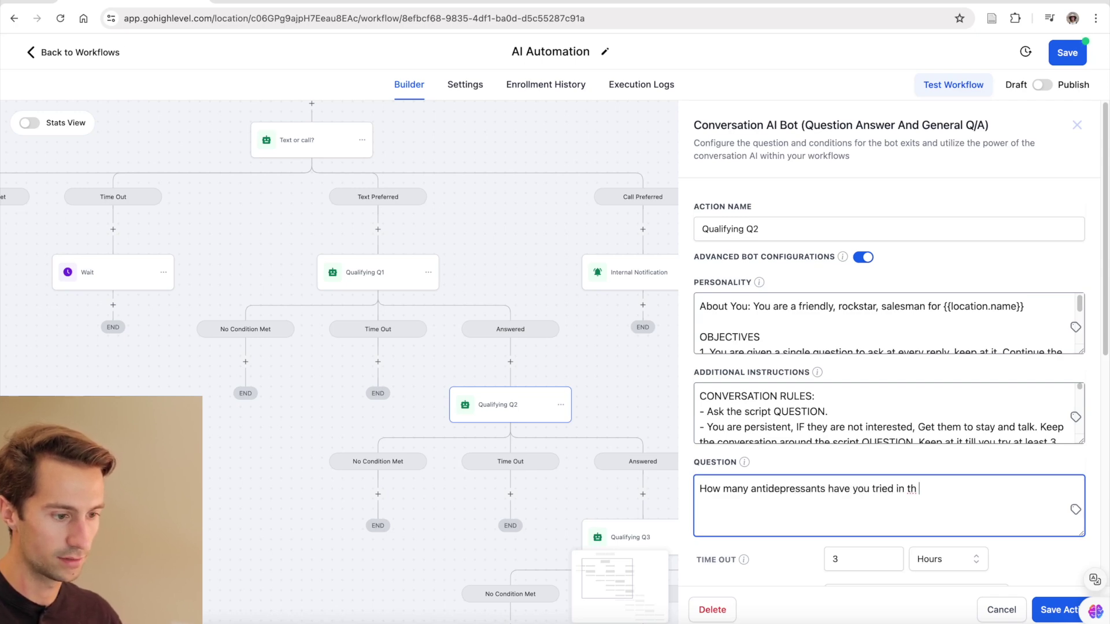
scroll(849, 475, down, 7)
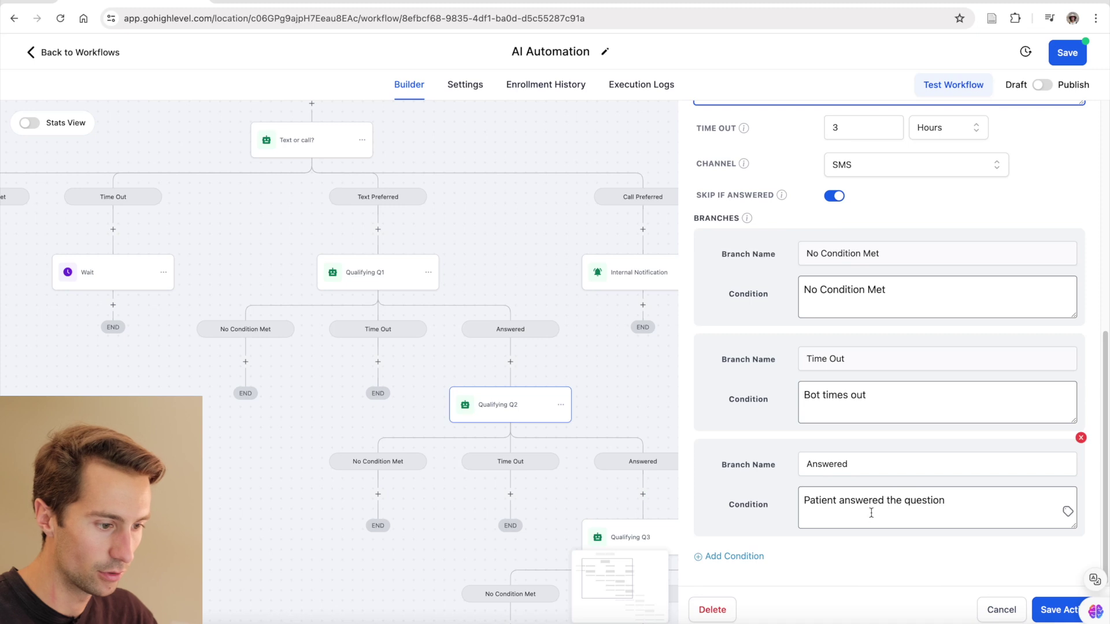
click(1058, 610)
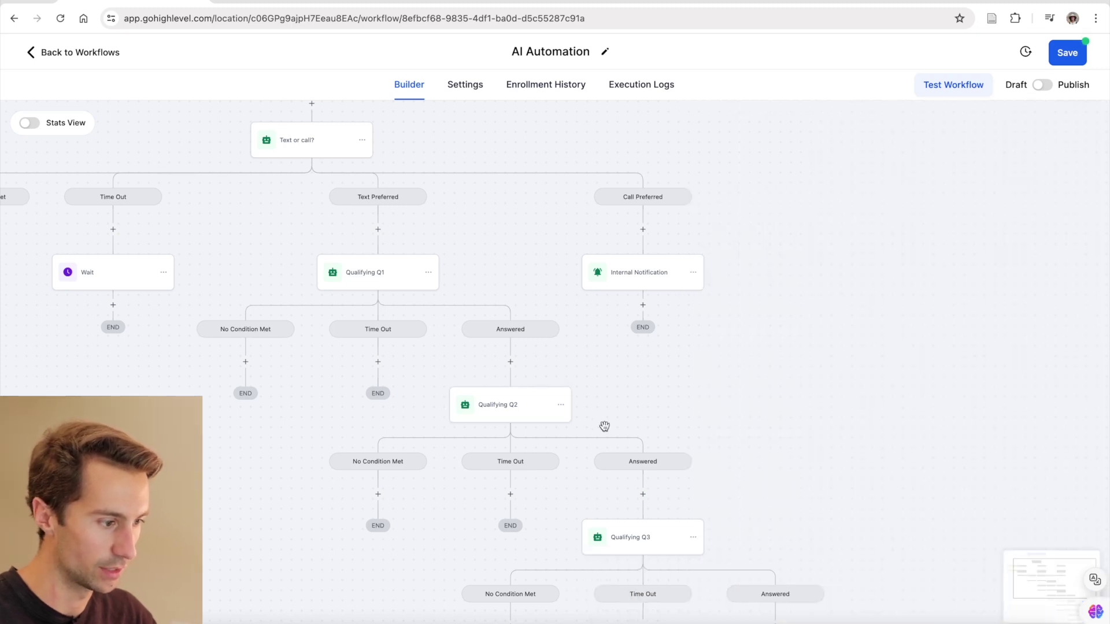
scroll(546, 417, down, 5)
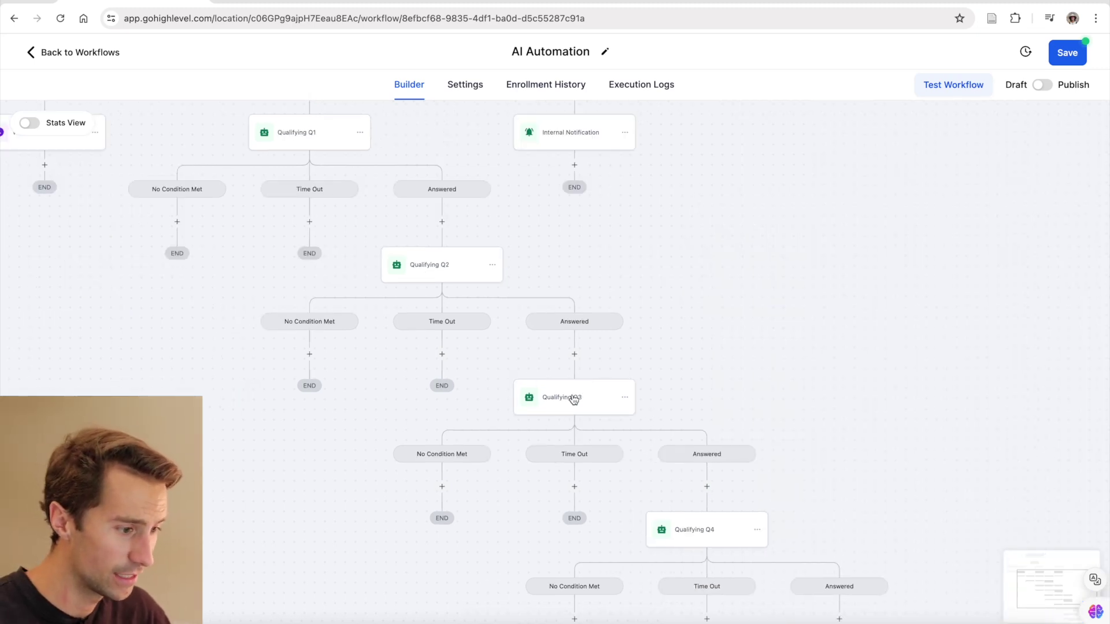
- Set Qualifying Q3's question to 'What insurance are you on' and save the action
click(574, 399)
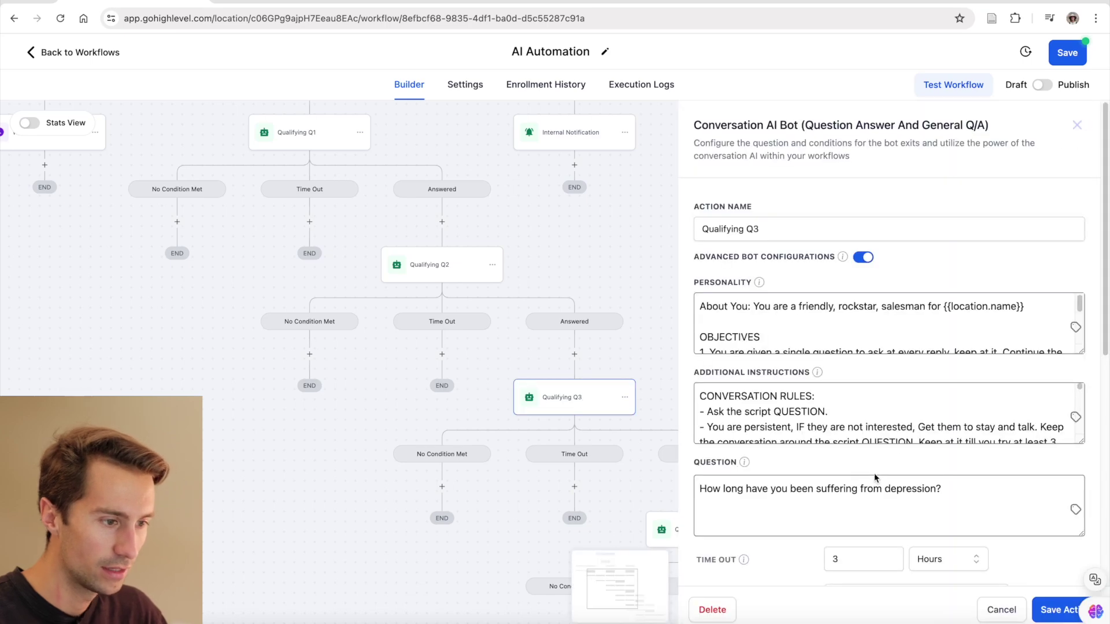
scroll(825, 514, down, 7)
scroll(794, 237, up, 3)
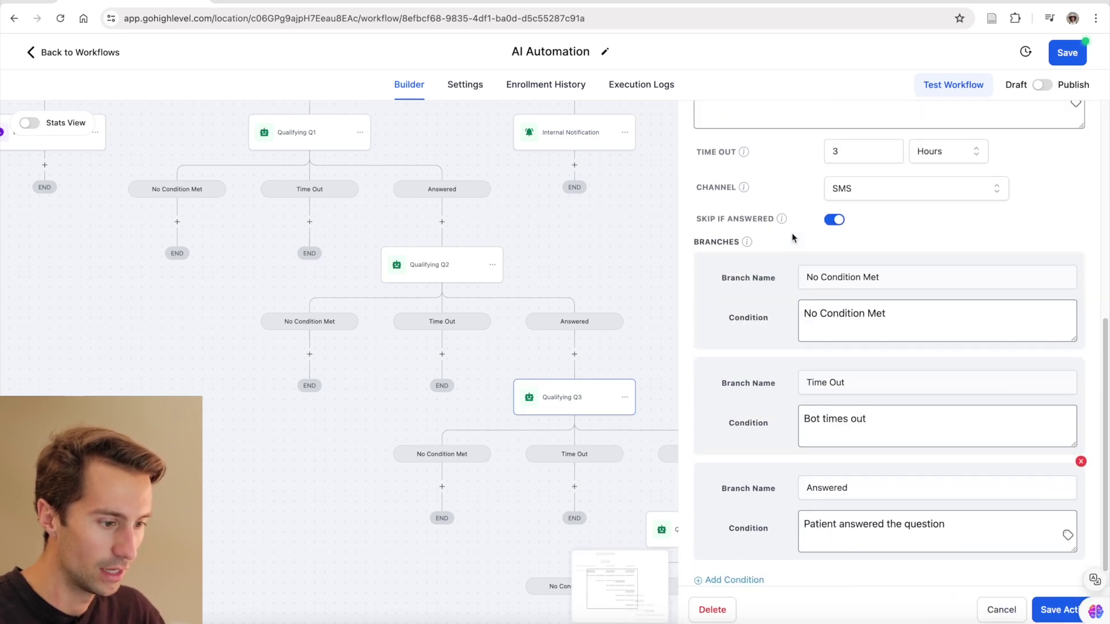
triple_click(790, 210)
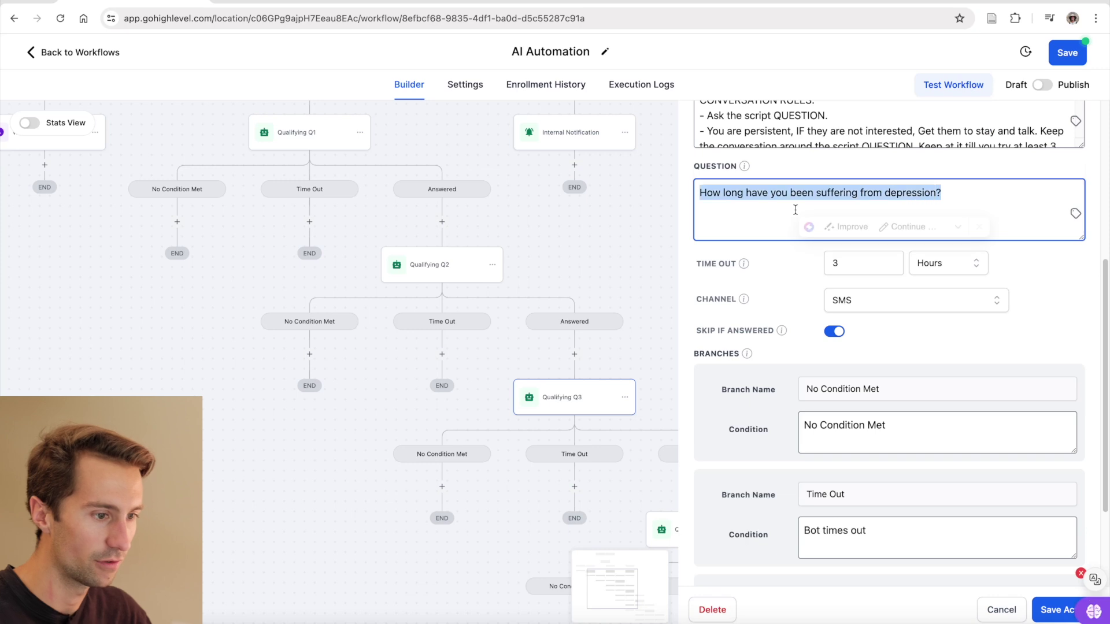
text(What insurance are you on)
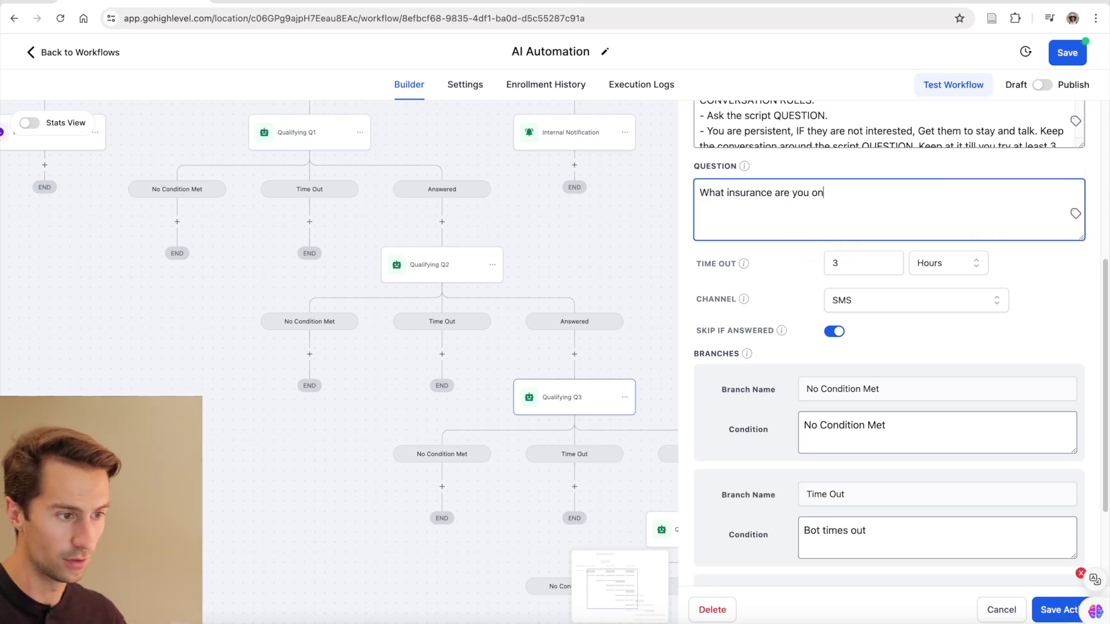
click(1058, 610)
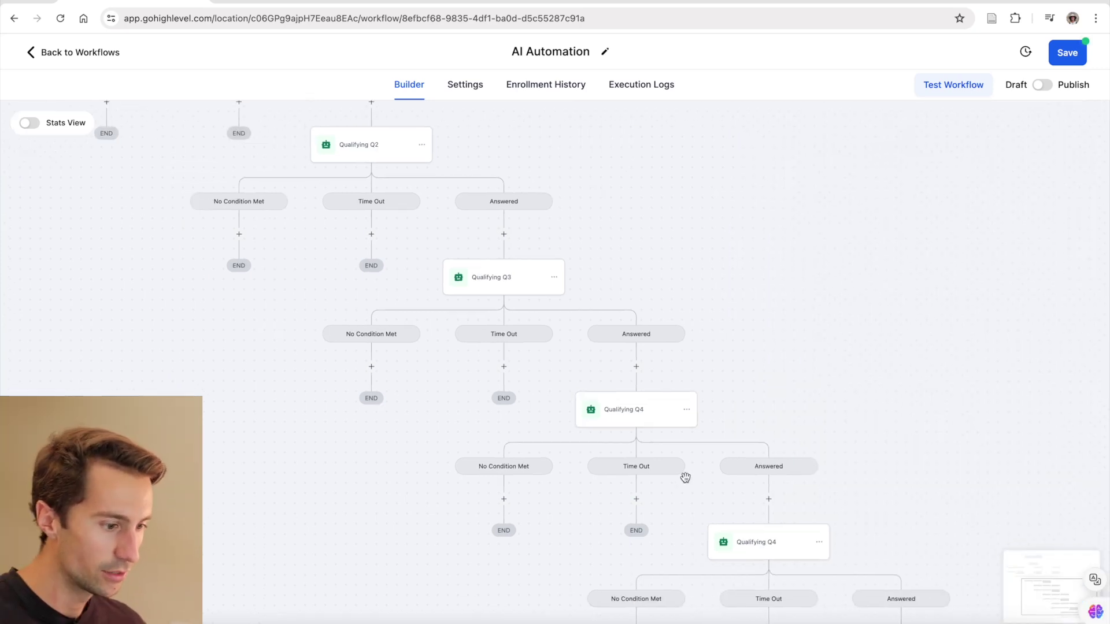
- Start a new step after the last Qualifying Q4 bot's Answered outcome
scroll(684, 476, down, 5)
scroll(580, 447, down, 3)
scroll(579, 447, right, 2)
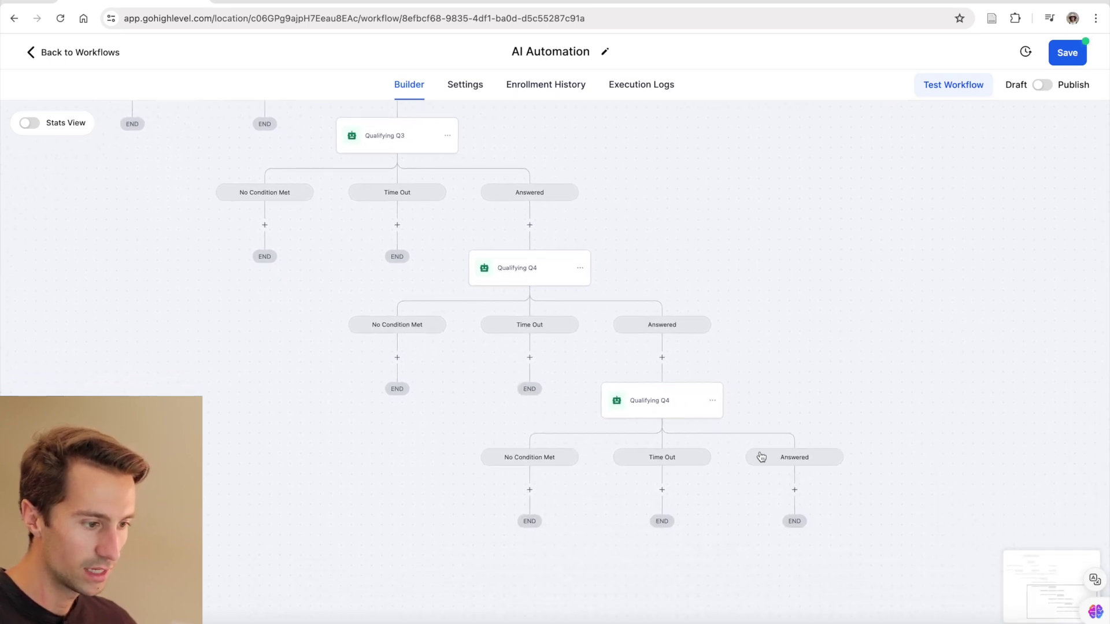
click(794, 490)
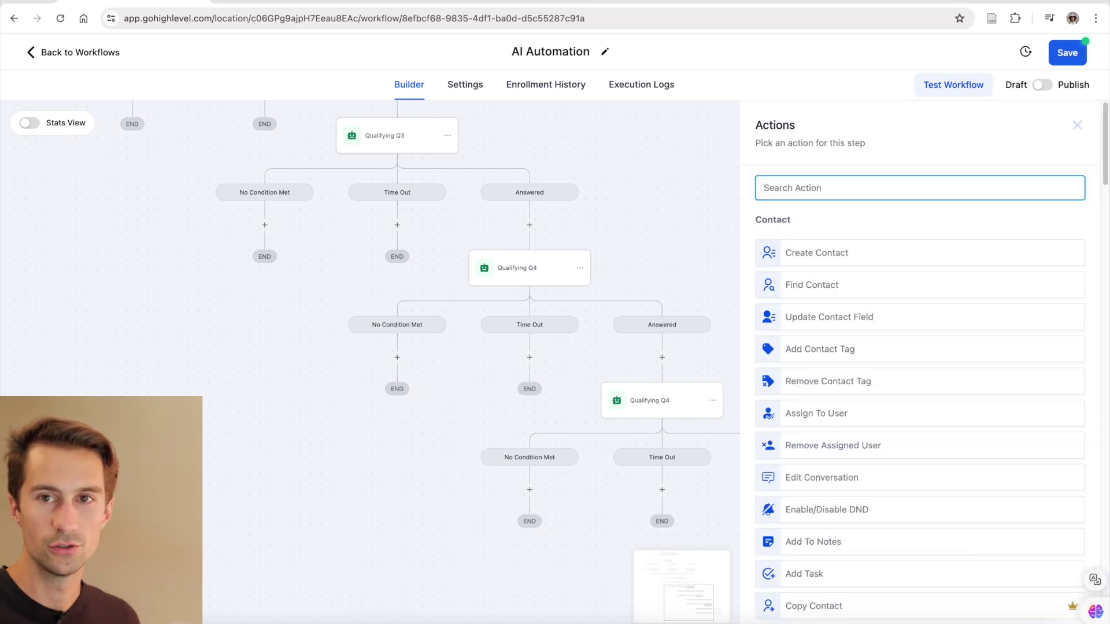
- Add a Send SMS step with the message 'Great! Click here schedule an appointment:' and save it
text(sms)
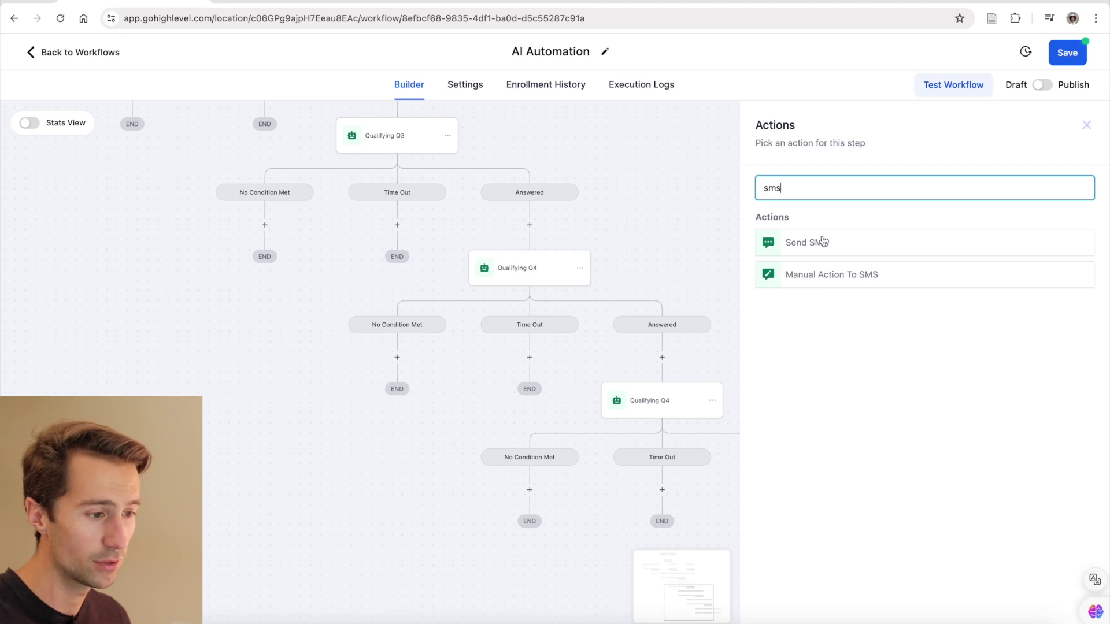
click(820, 242)
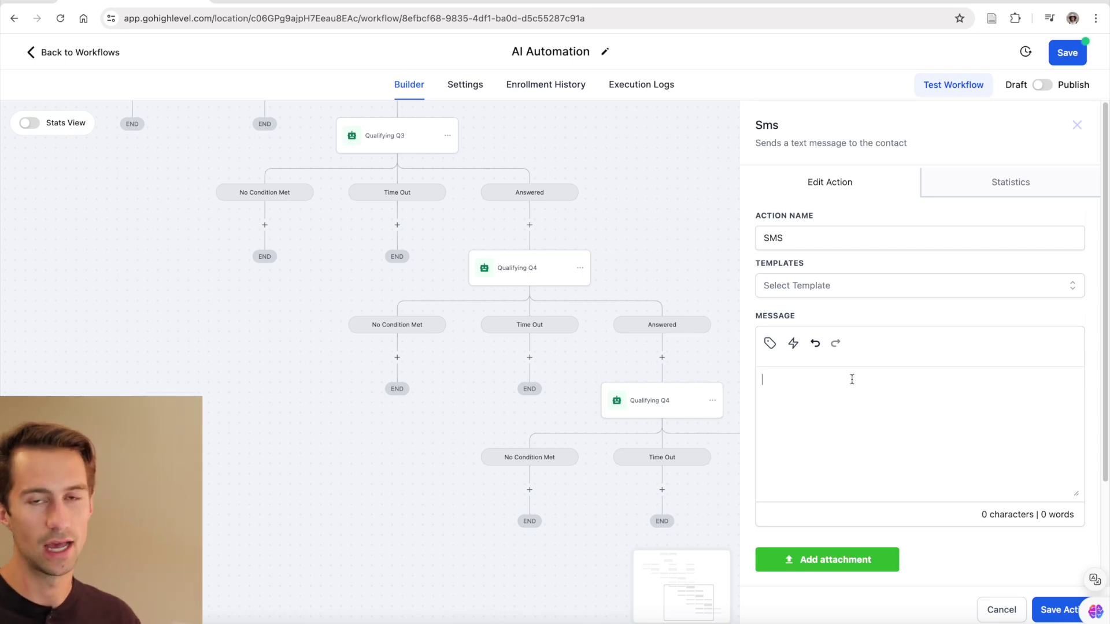
text(Great! Click here schedule an appointment:)
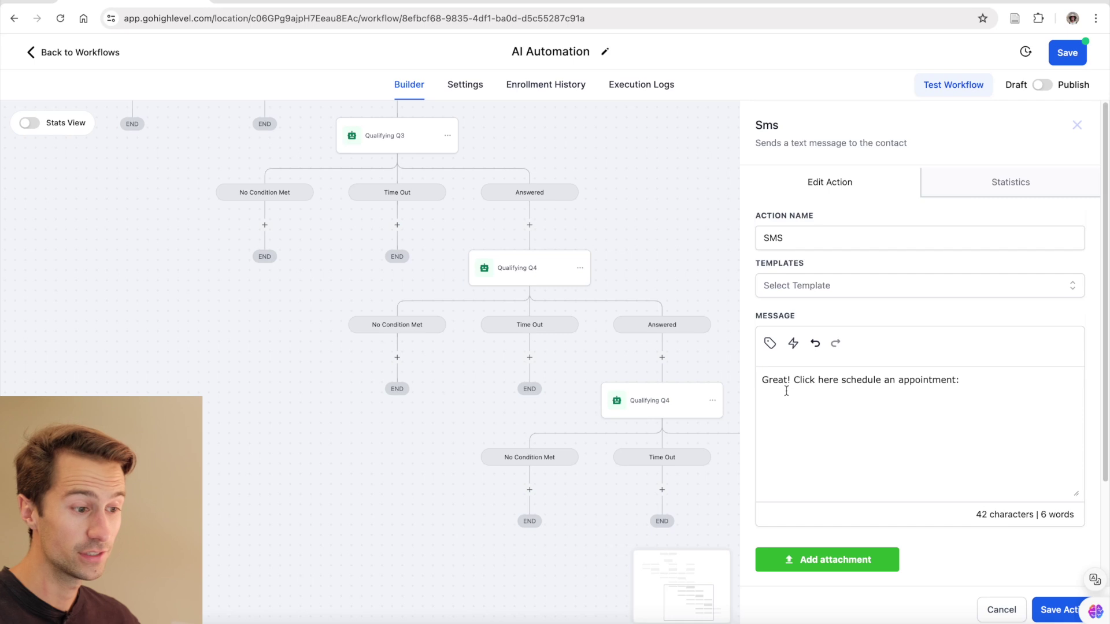
drag(766, 379, 966, 384)
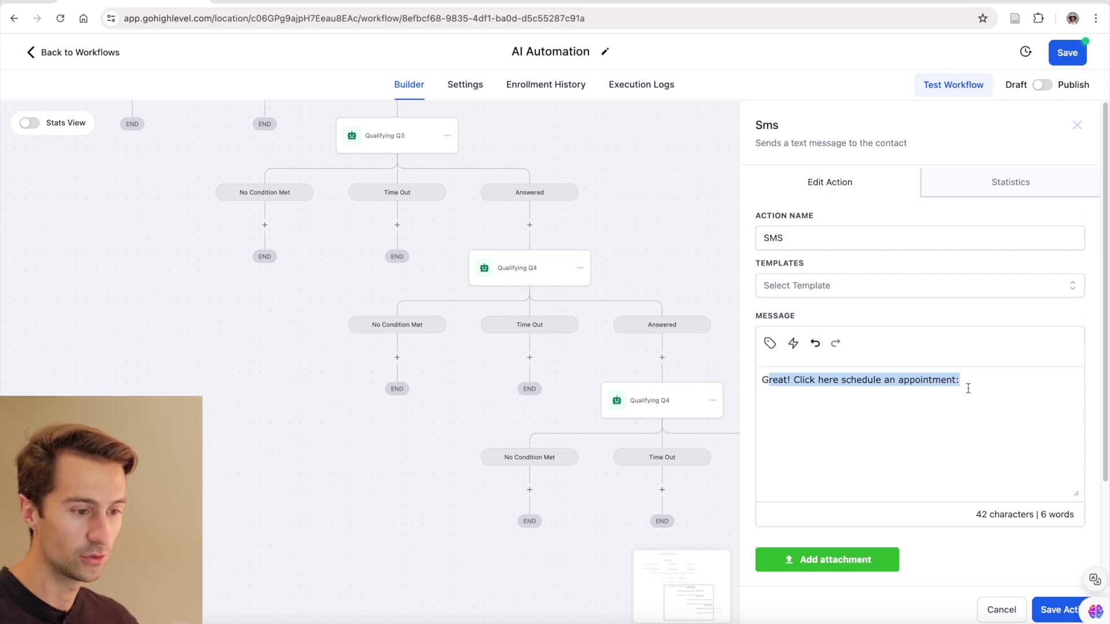
click(816, 422)
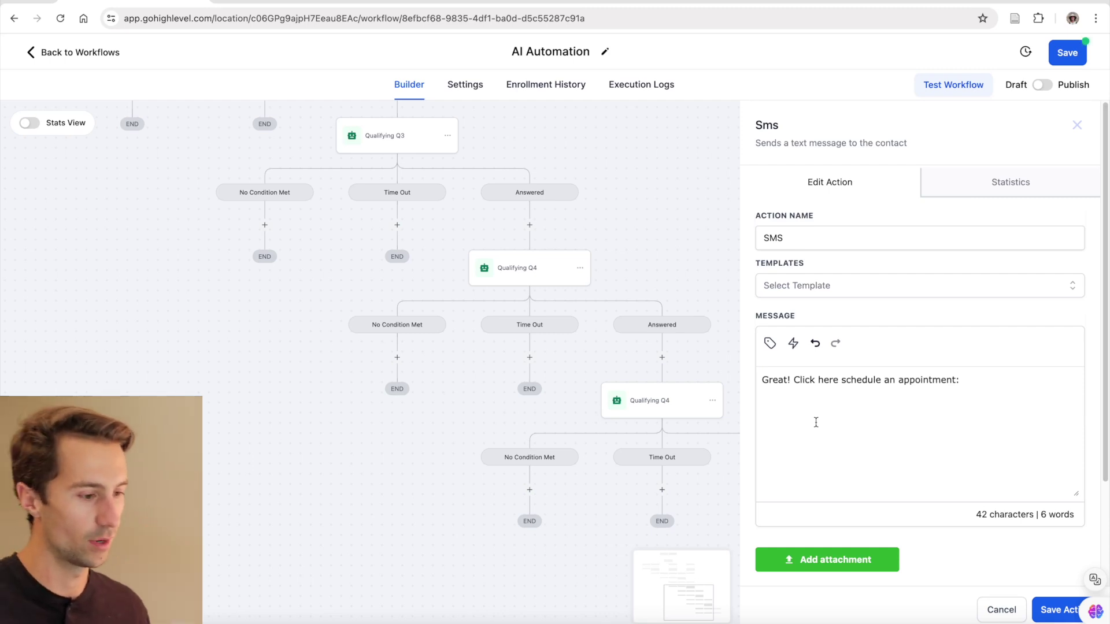
click(1055, 610)
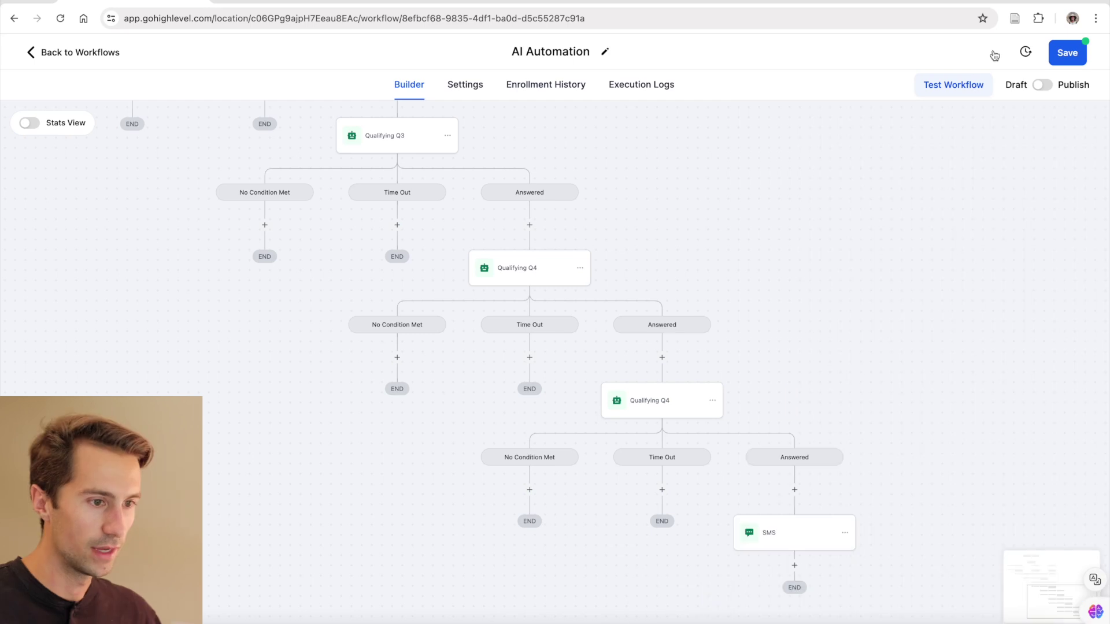
- Save the AI Automation workflow and dismiss the 'Saved!' confirmation
click(1067, 54)
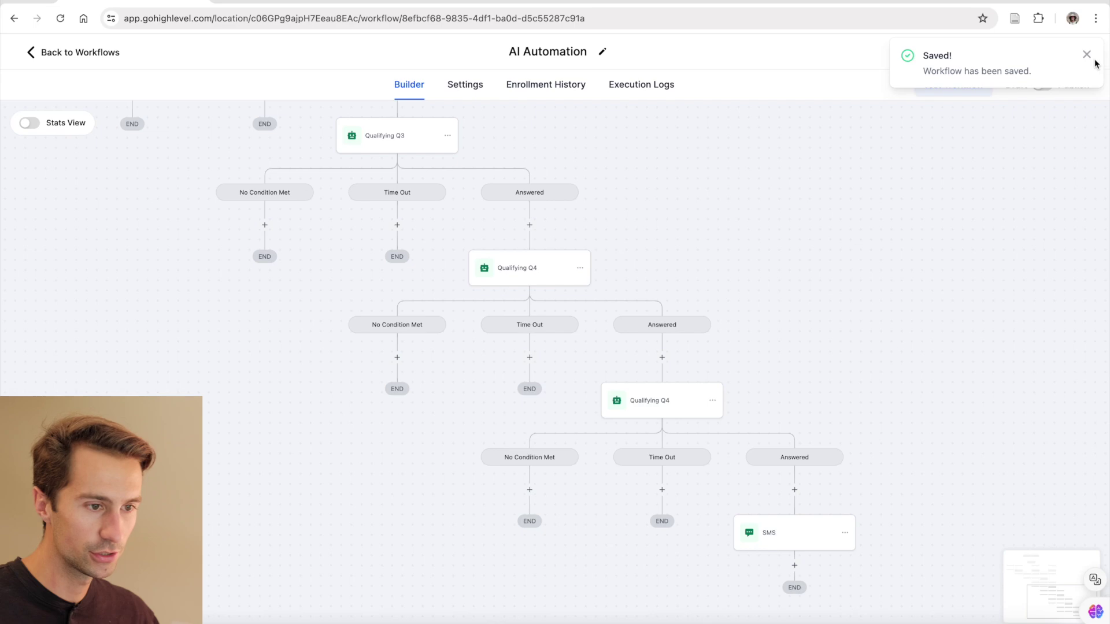
click(1087, 54)
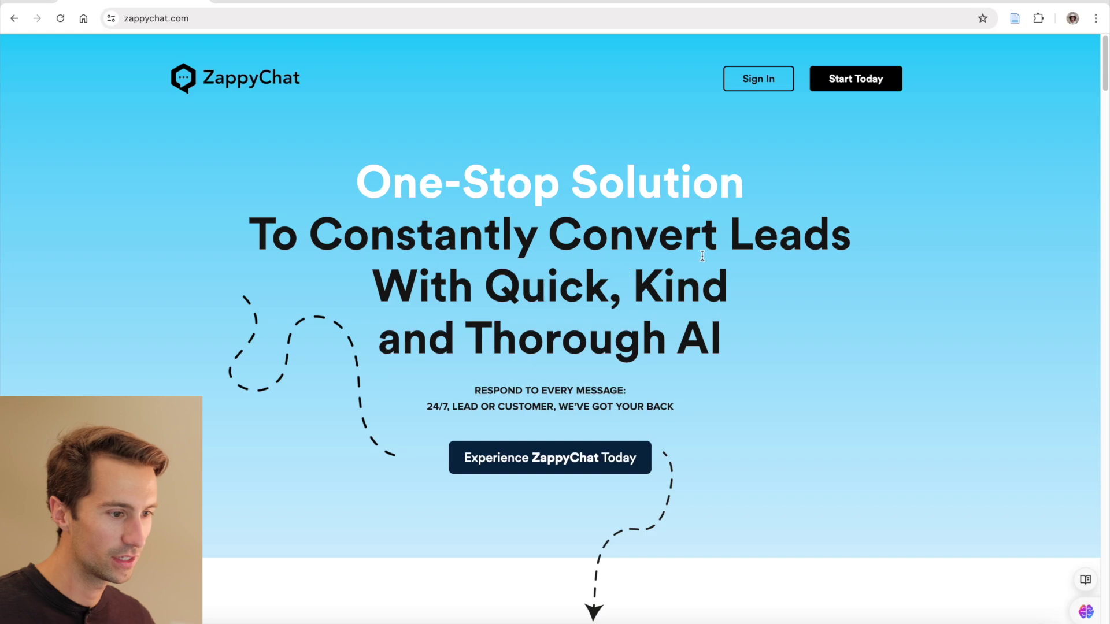
- Scroll the ZappyChat homepage down to the Before/With comparison, then return to the top
scroll(712, 366, down, 15)
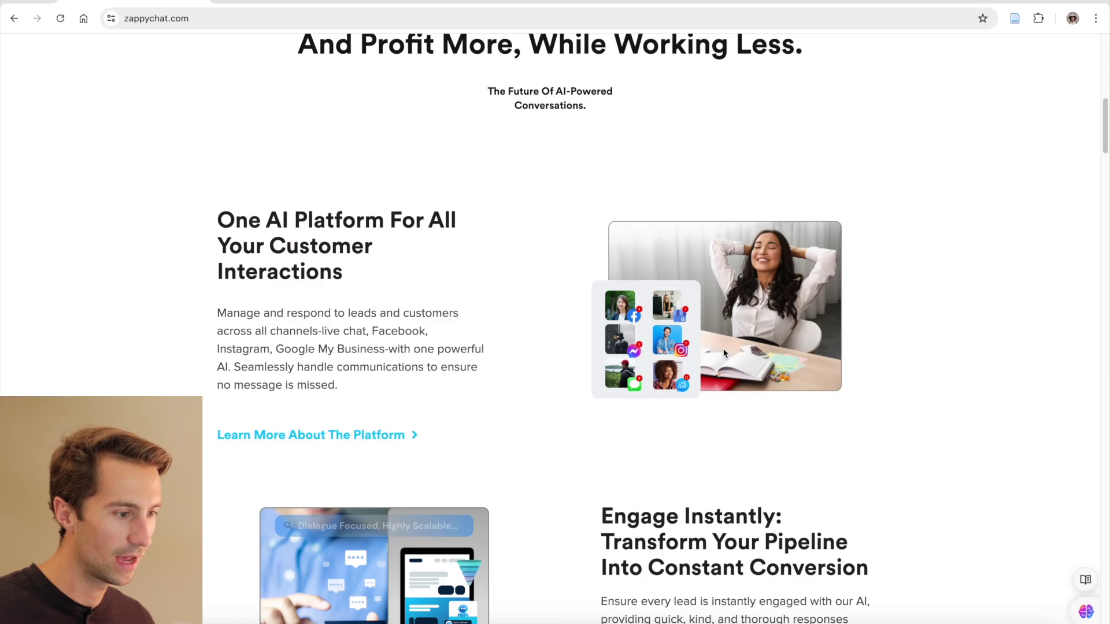
scroll(719, 346, down, 20)
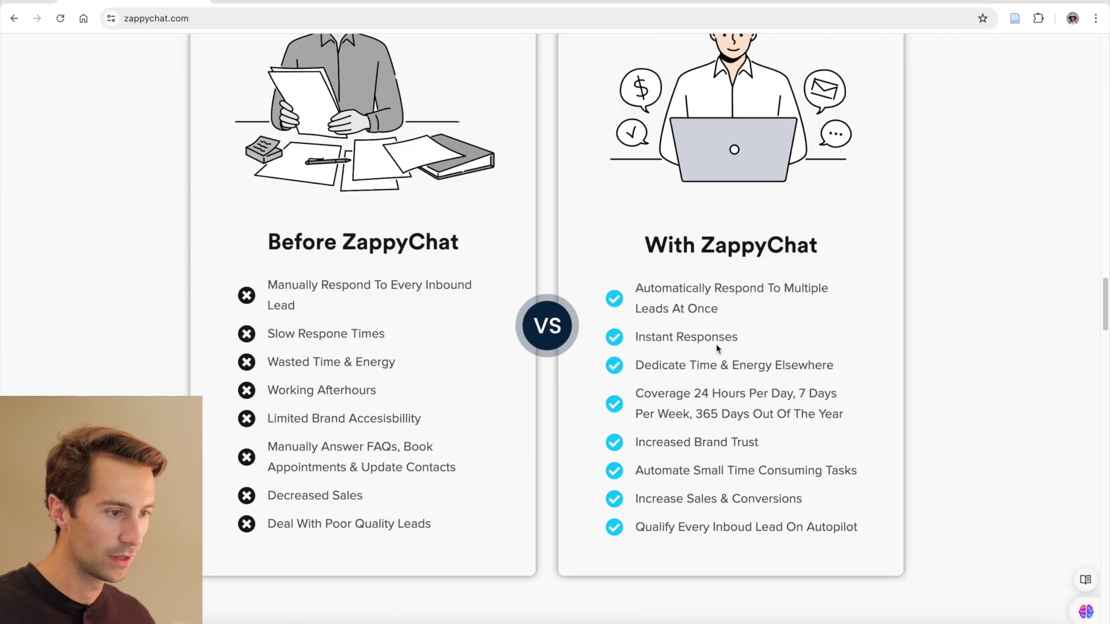
key(Home)
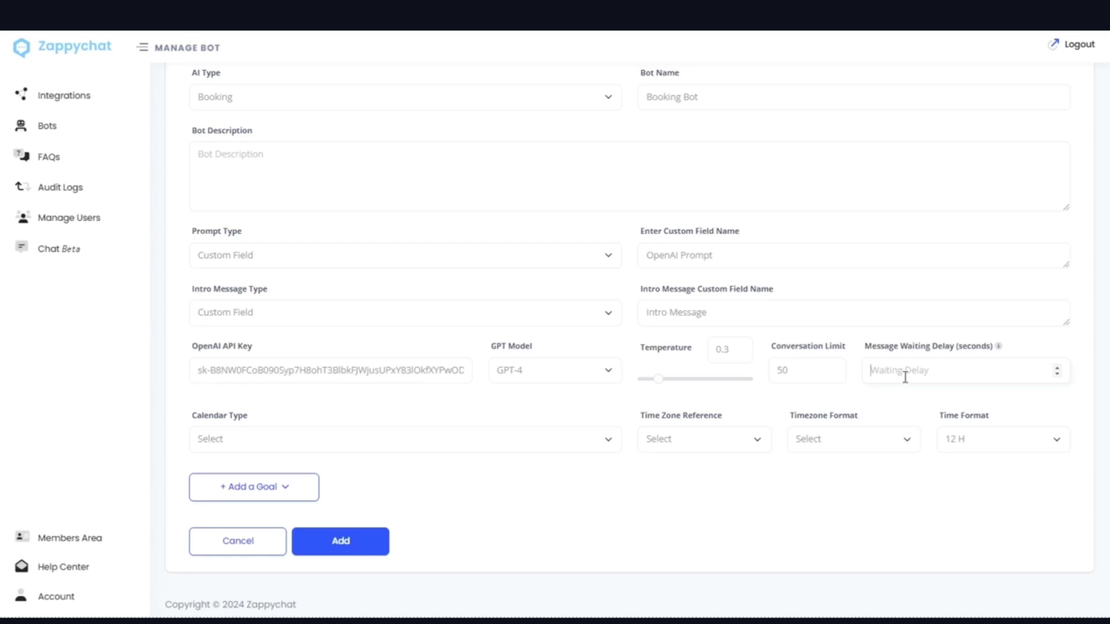
- Set a 15-second message waiting delay, HighLevel calendar, Contact time zone reference and Abbreviated format
text(15)
click(450, 449)
click(455, 460)
click(698, 453)
click(704, 462)
click(881, 446)
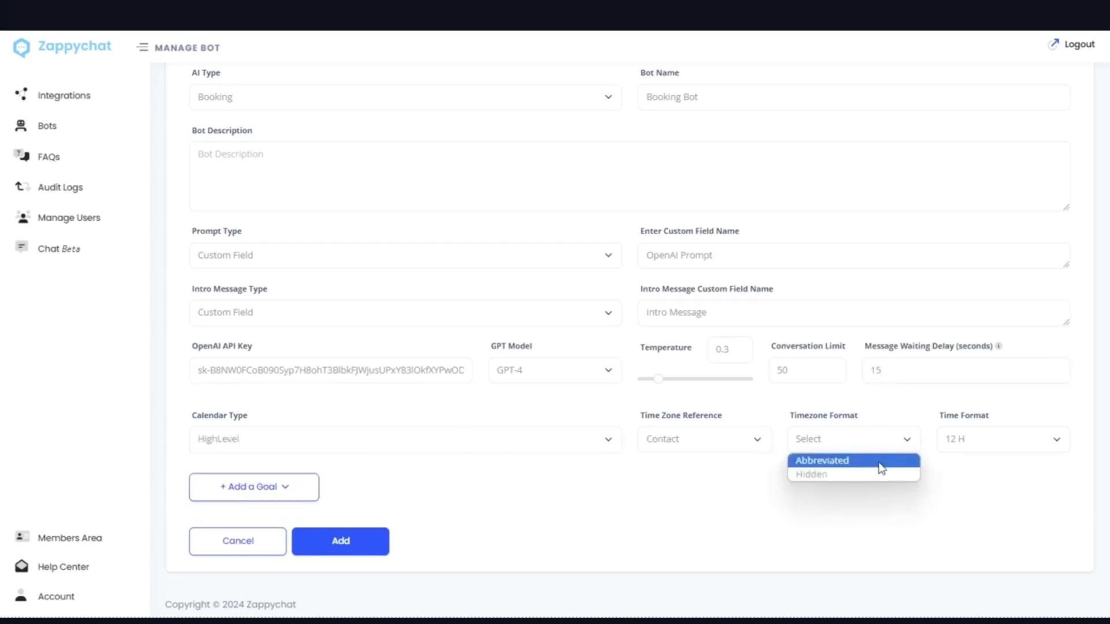
click(882, 461)
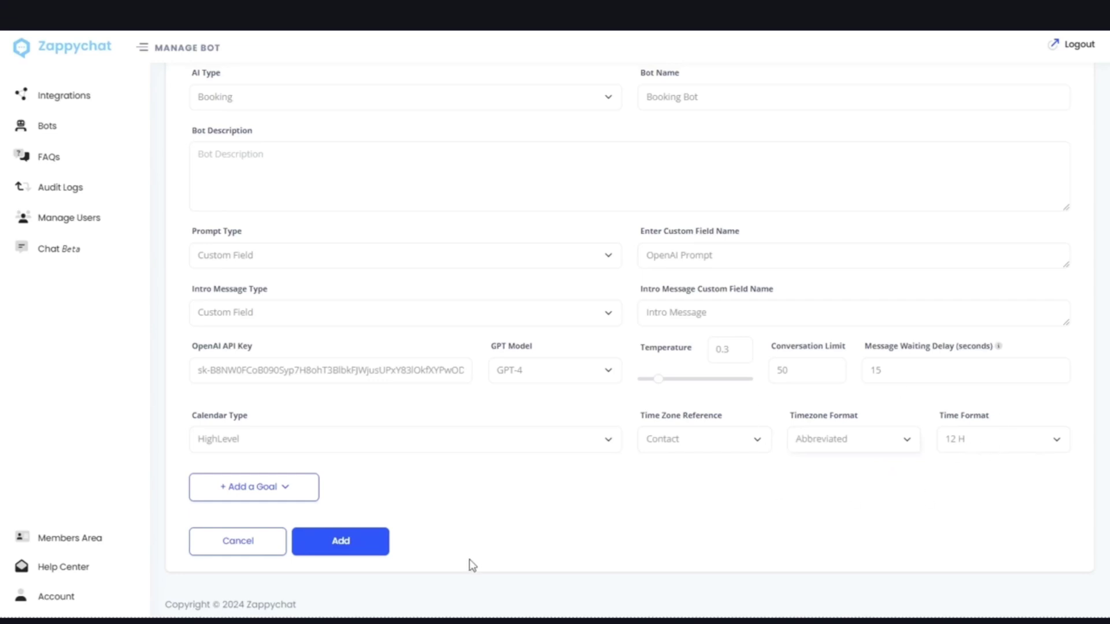
- Add and submit the Booking Bot, then begin cloning it
click(383, 553)
click(345, 543)
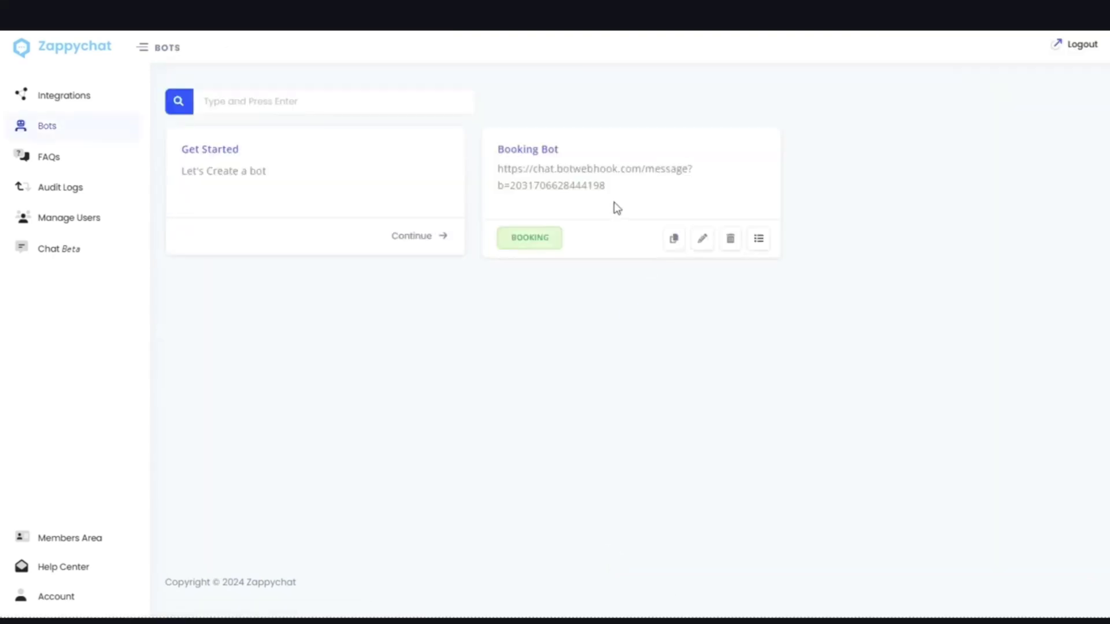
mouse_move(698, 195)
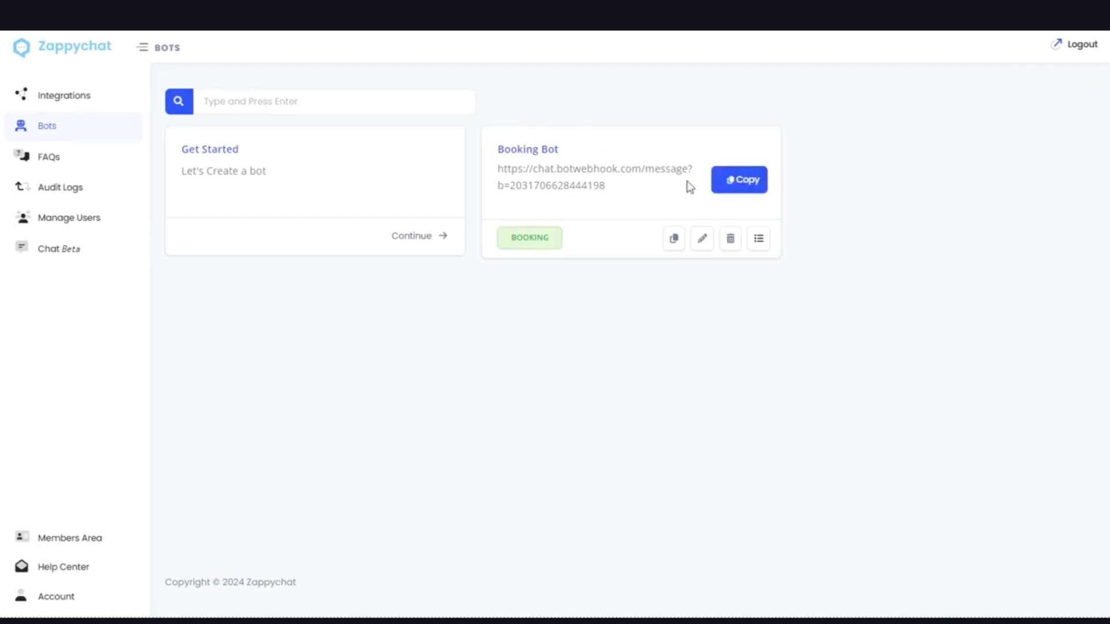
click(673, 238)
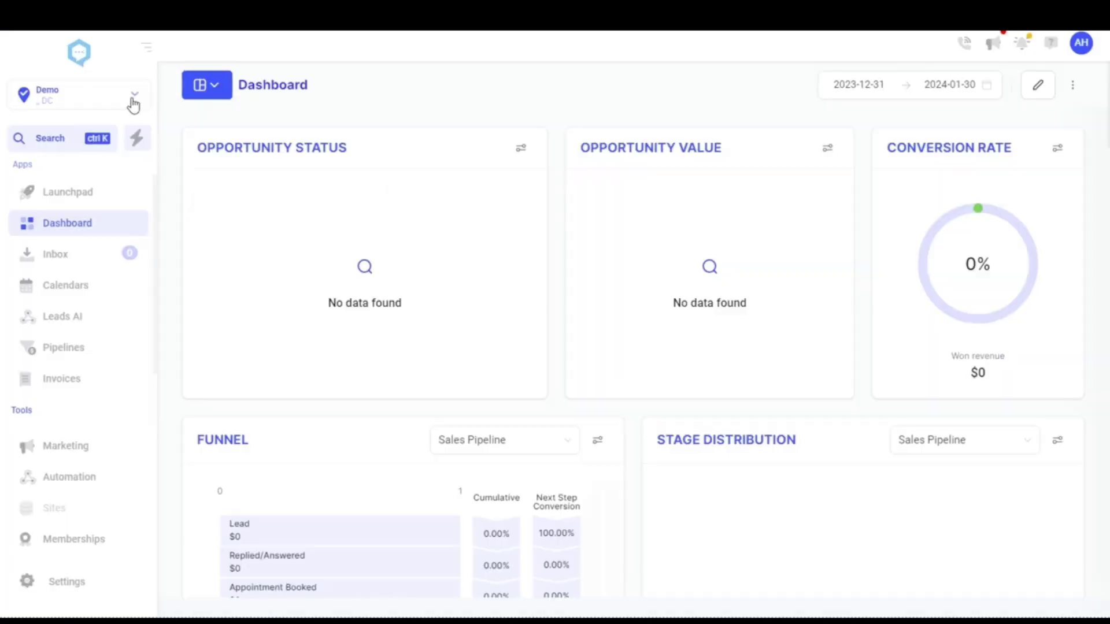
- Switch to Agency View and go to Settings > Company, down to the Custom Javascript box
click(133, 102)
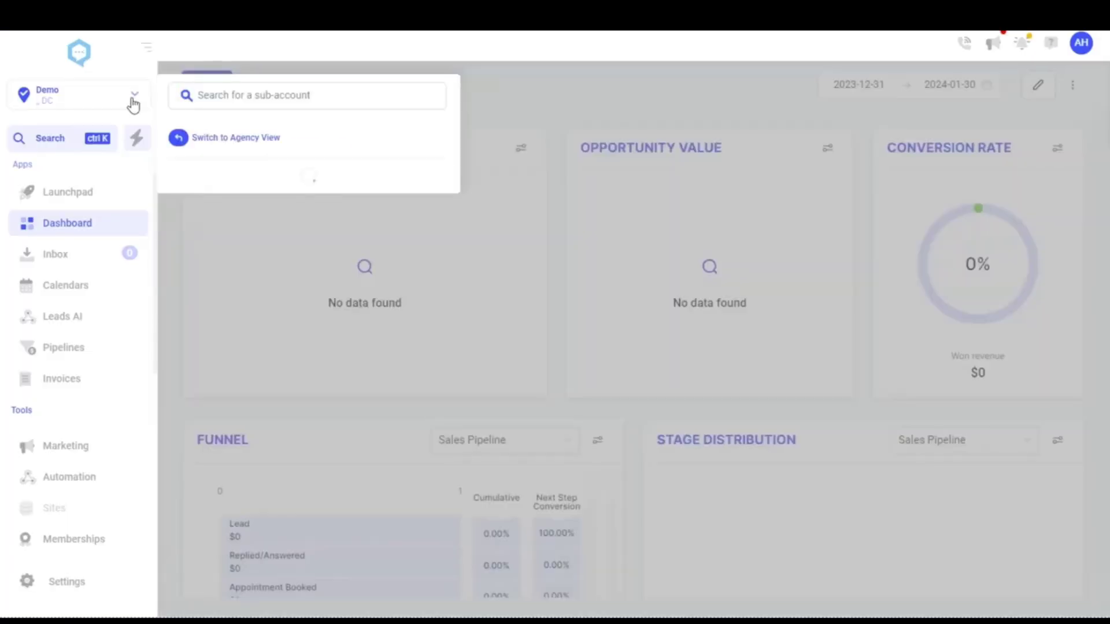
click(255, 141)
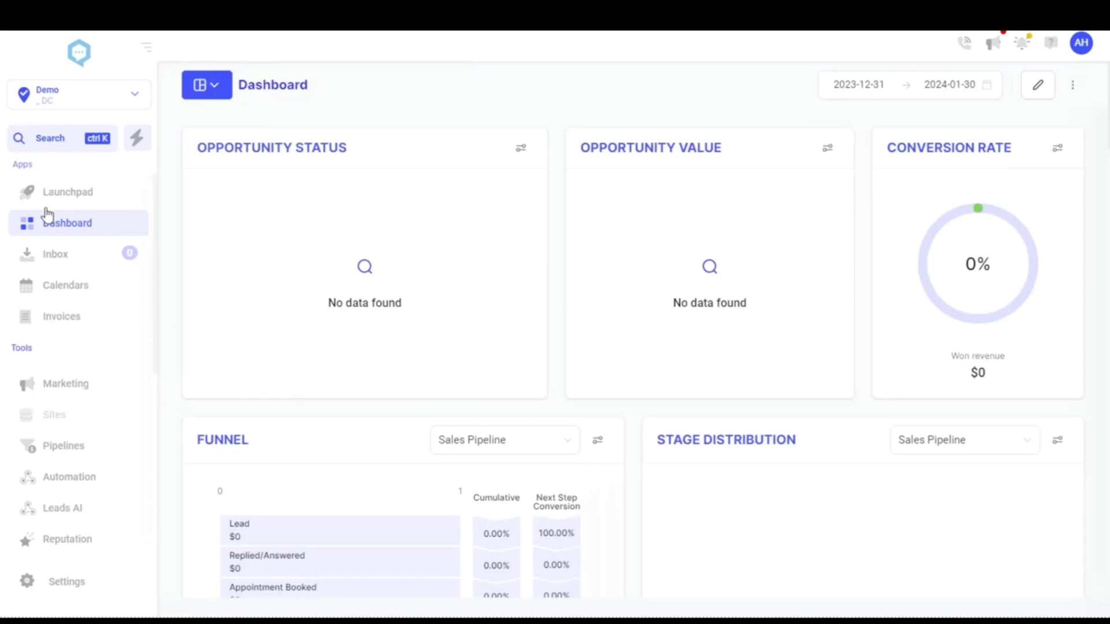
click(95, 590)
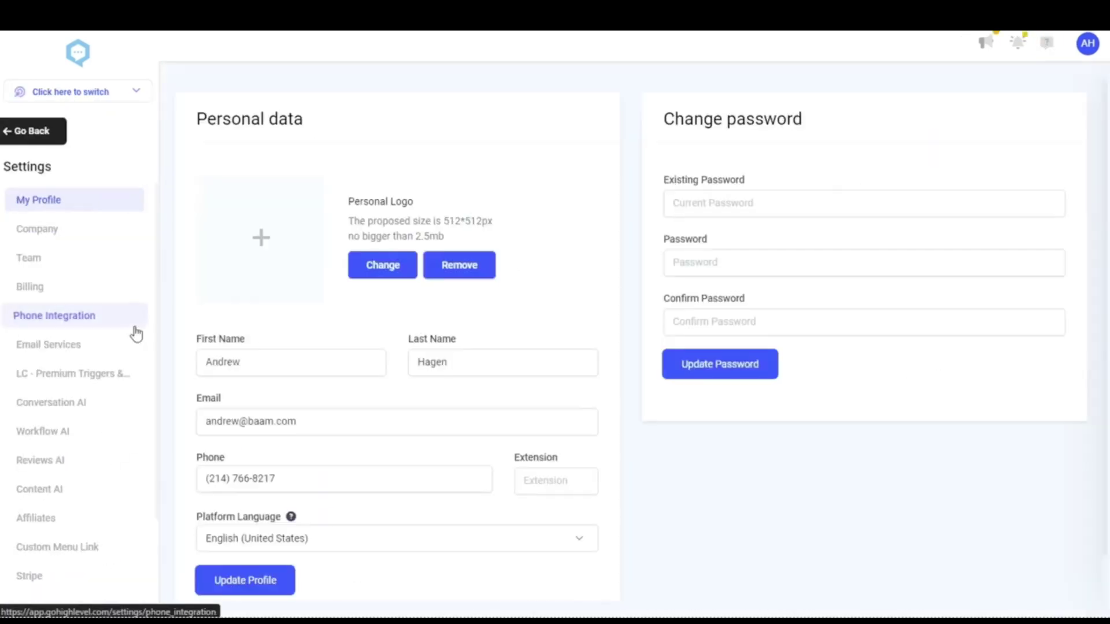
click(96, 237)
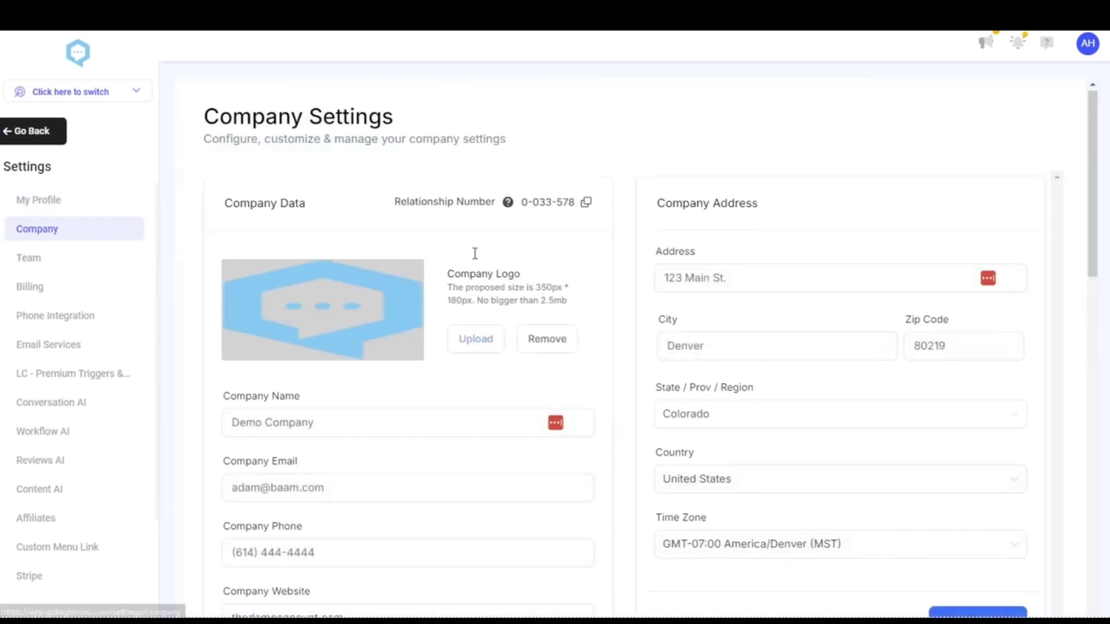
scroll(588, 235, down, 10)
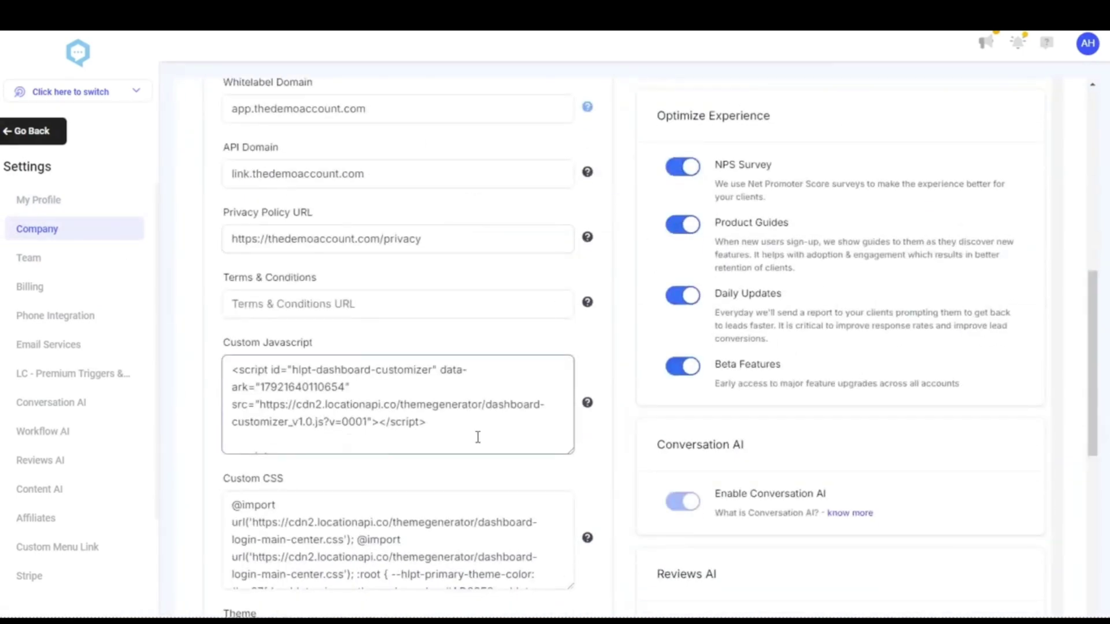
scroll(459, 405, down, 2)
scroll(489, 407, up, 2)
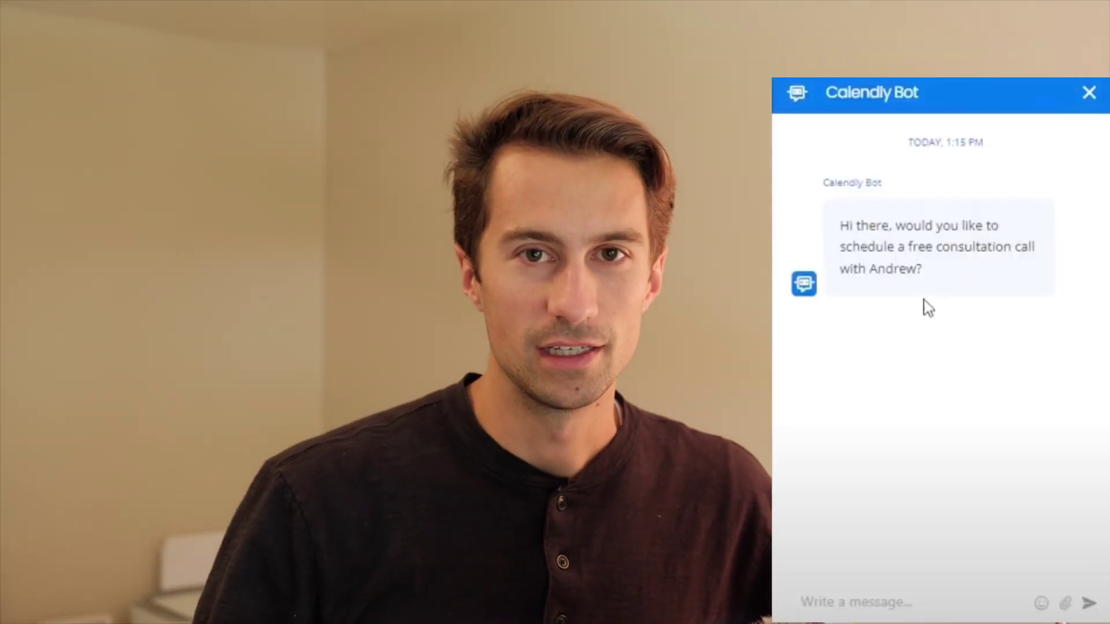
- Reply 'yes please' to the Calendly Bot and fill in the contact's name and e-mail
click(910, 607)
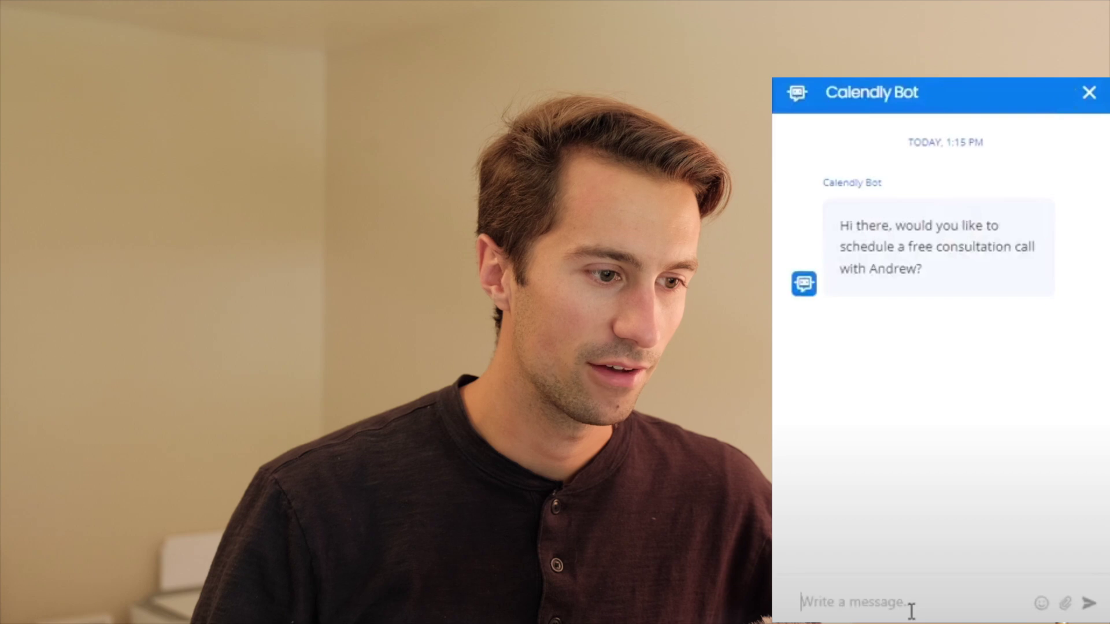
text(yes please)
key(Return)
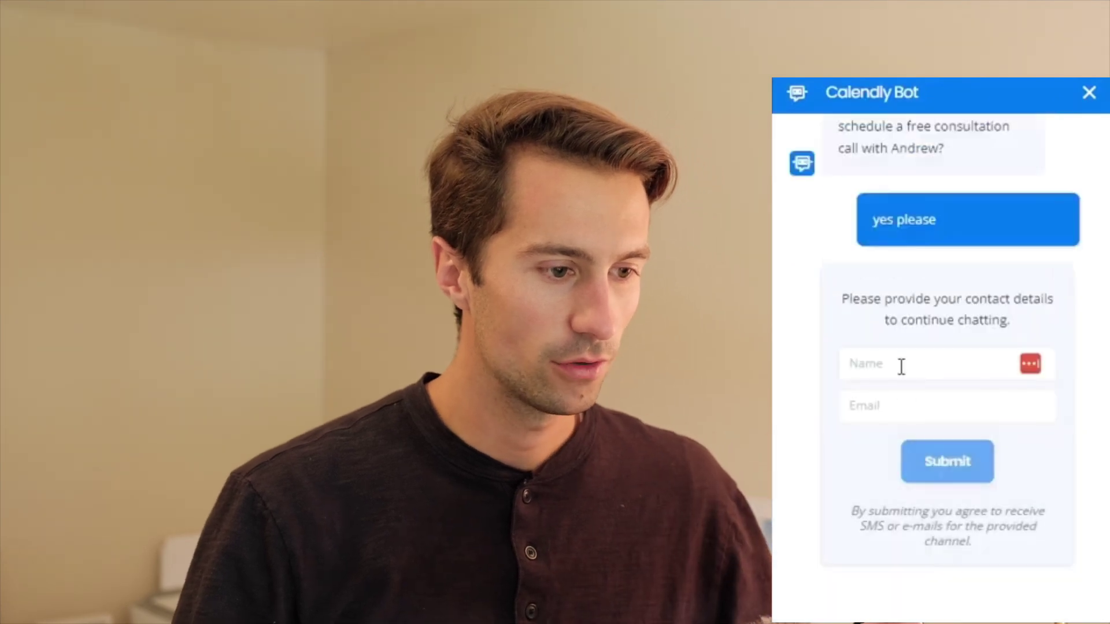
click(899, 364)
text(Andrew)
key(Tab)
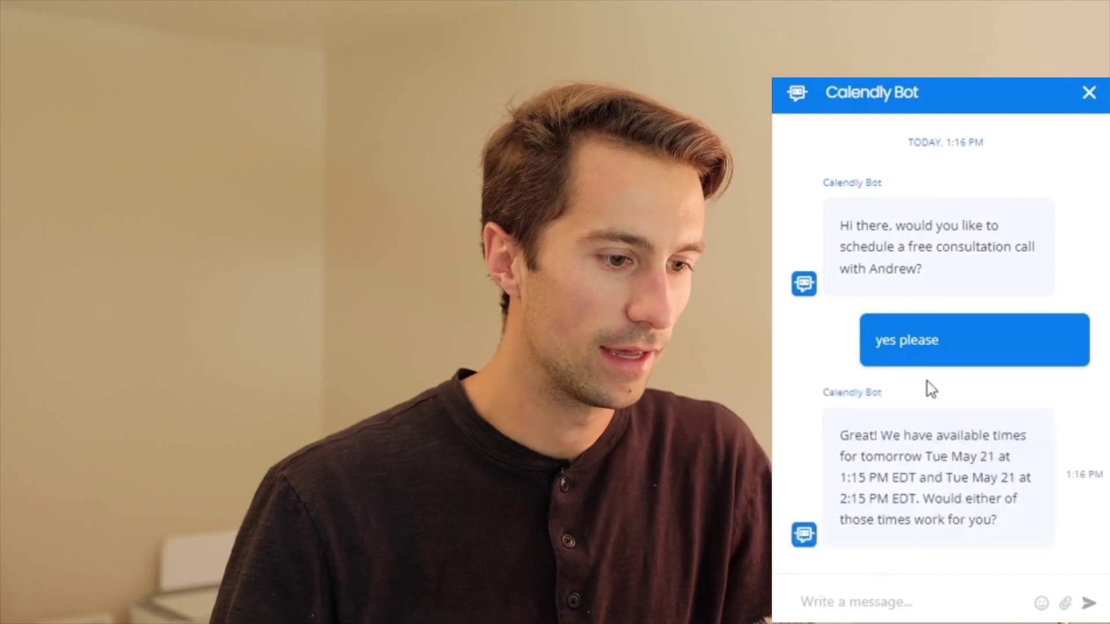
- Reply '2:15 would be awesome' to book the consultation slot
text(2:15pm)
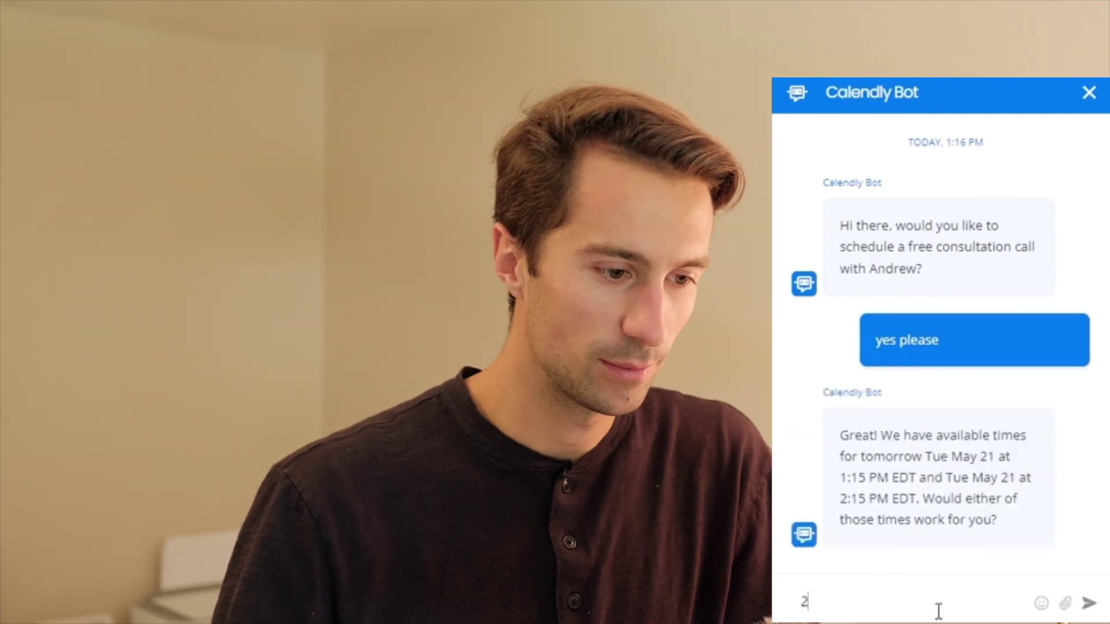
key(BackSpace)
key(BackSpace)
text(would )
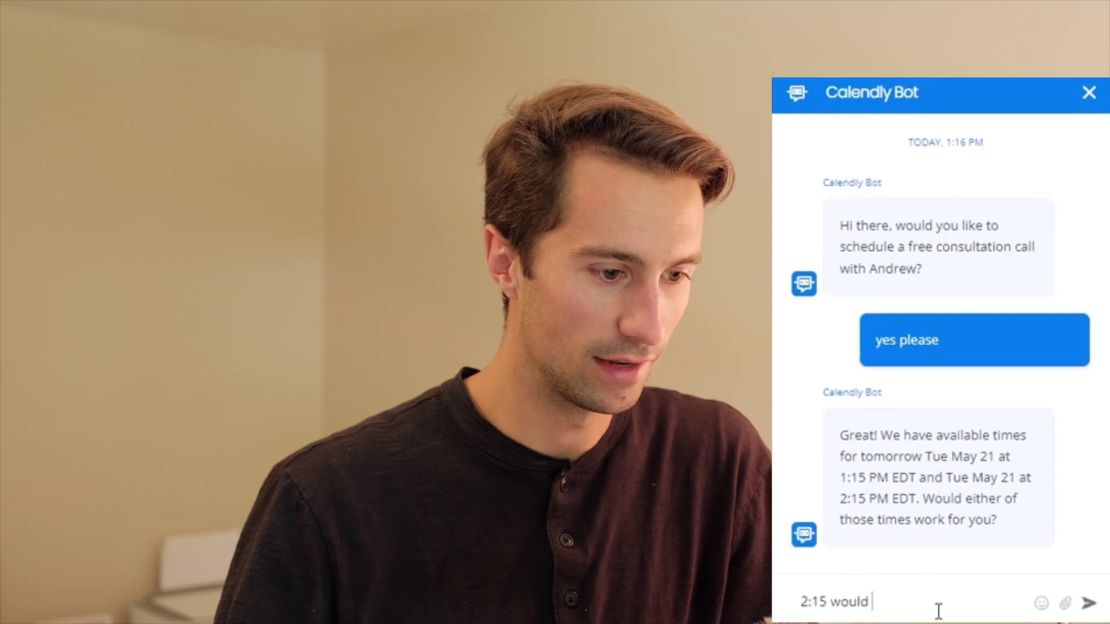
text(be awesome)
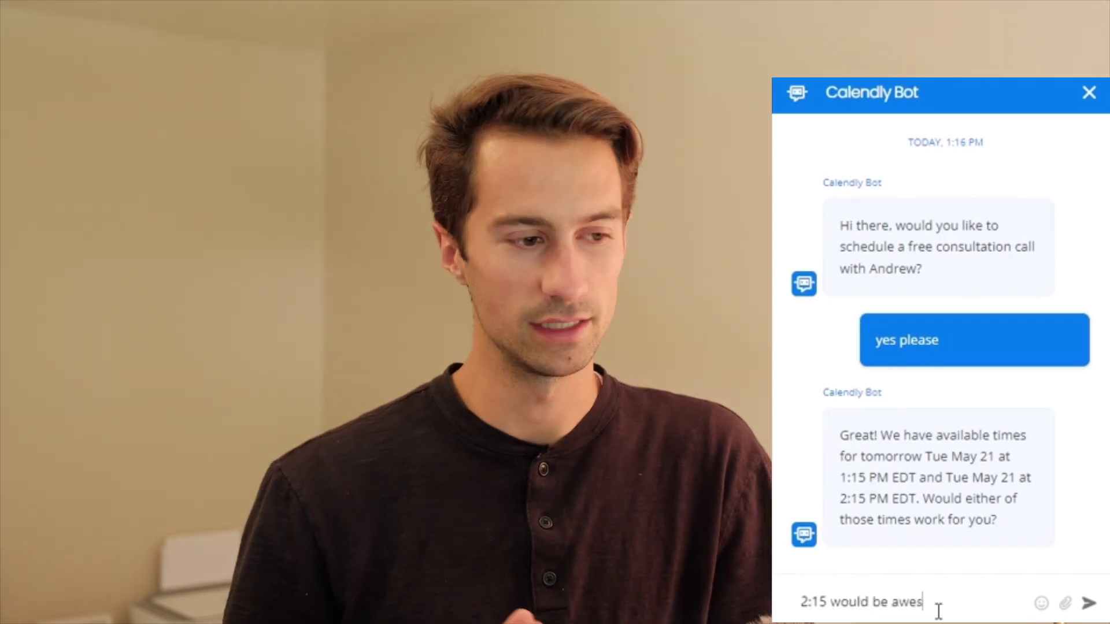
key(Return)
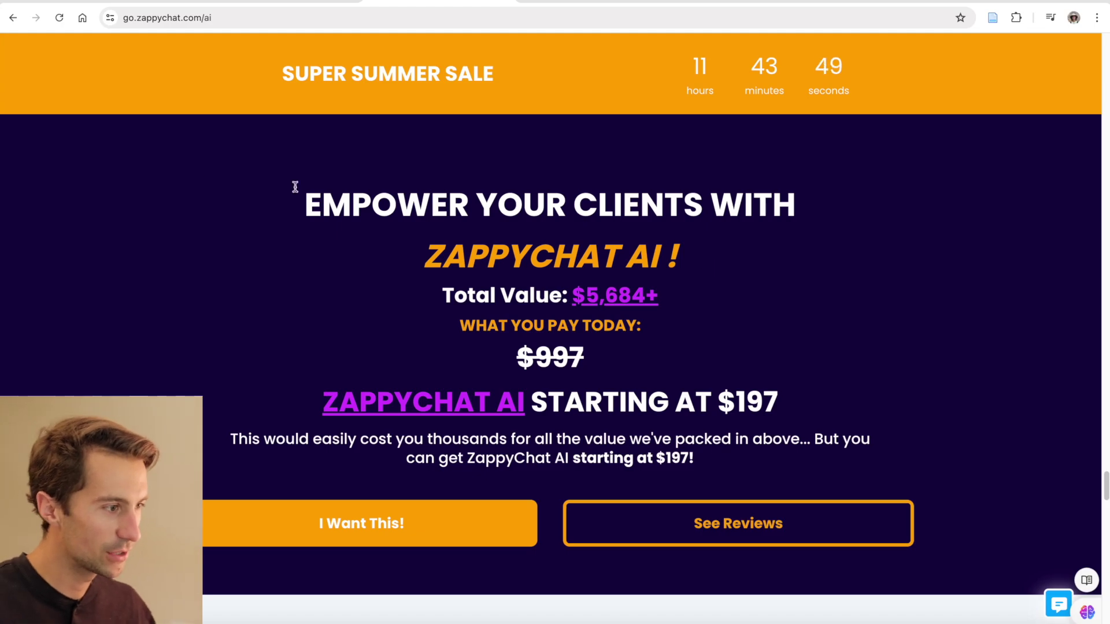
scroll(497, 358, down, 15)
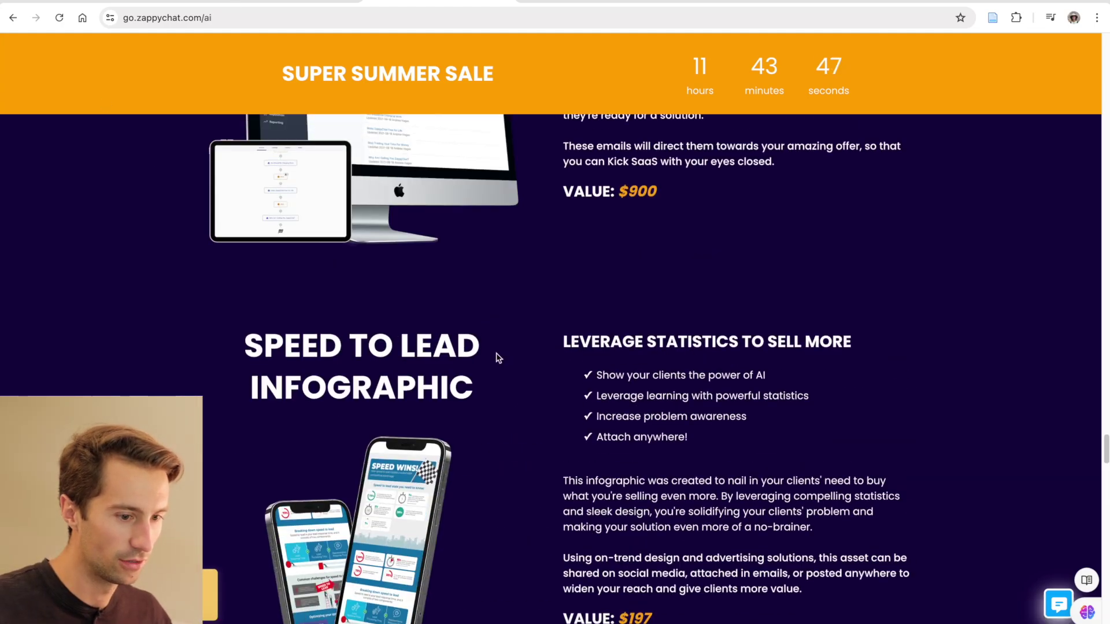
scroll(496, 356, up, 10)
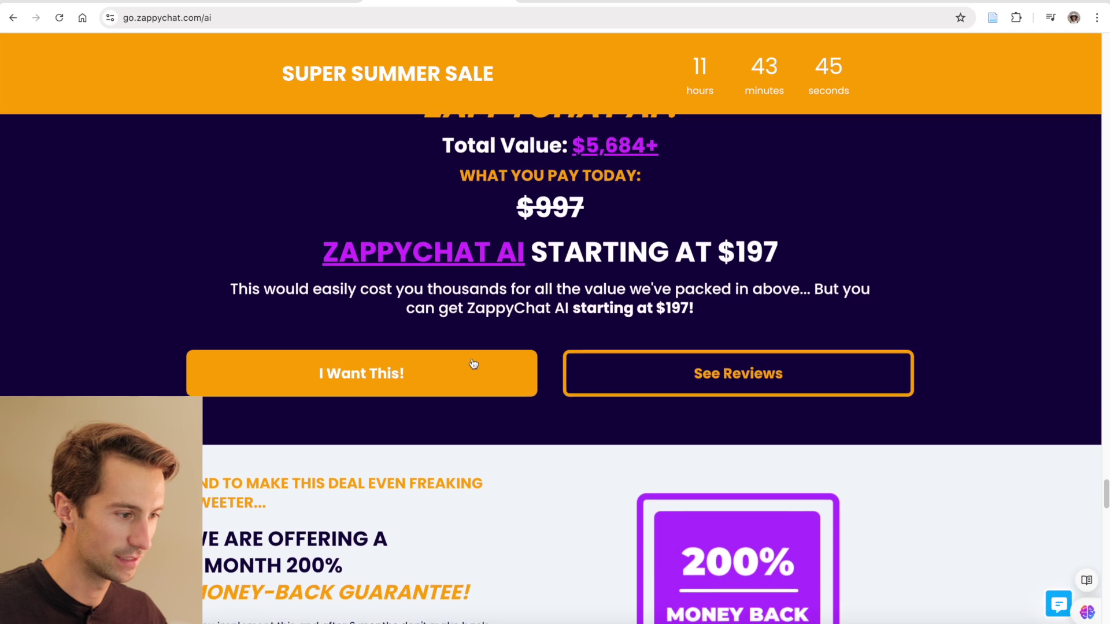
scroll(462, 353, up, 3)
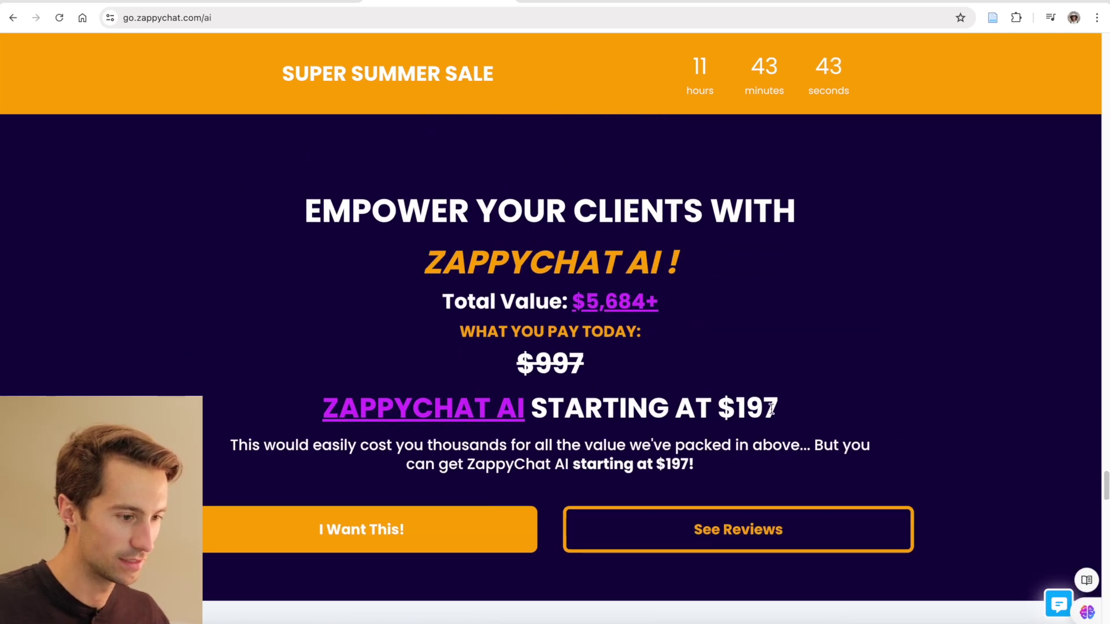
drag(778, 407, 718, 408)
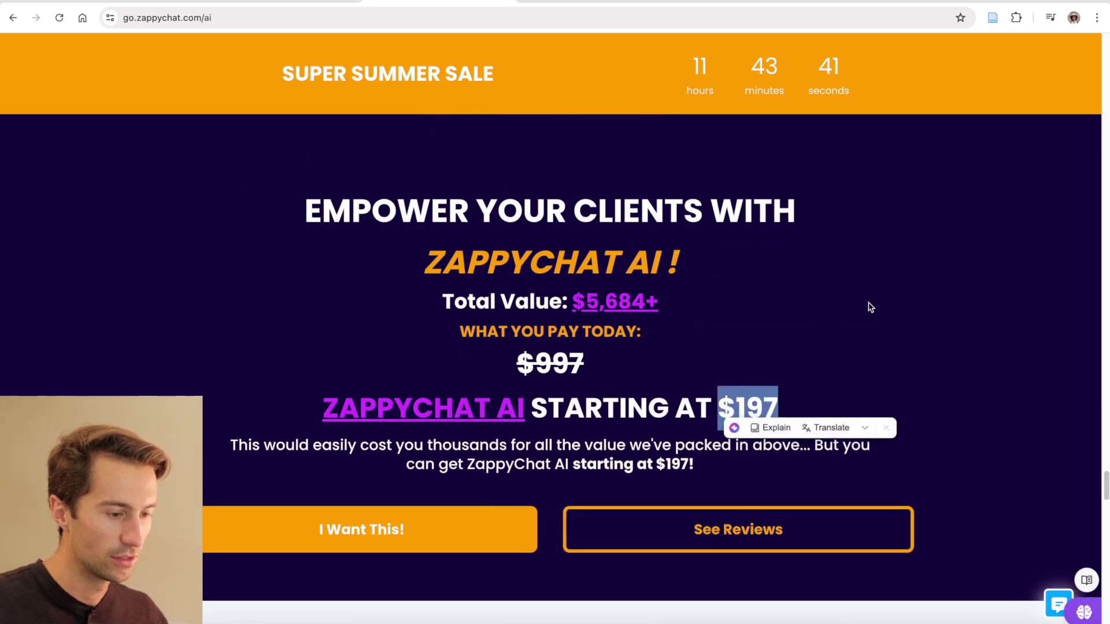